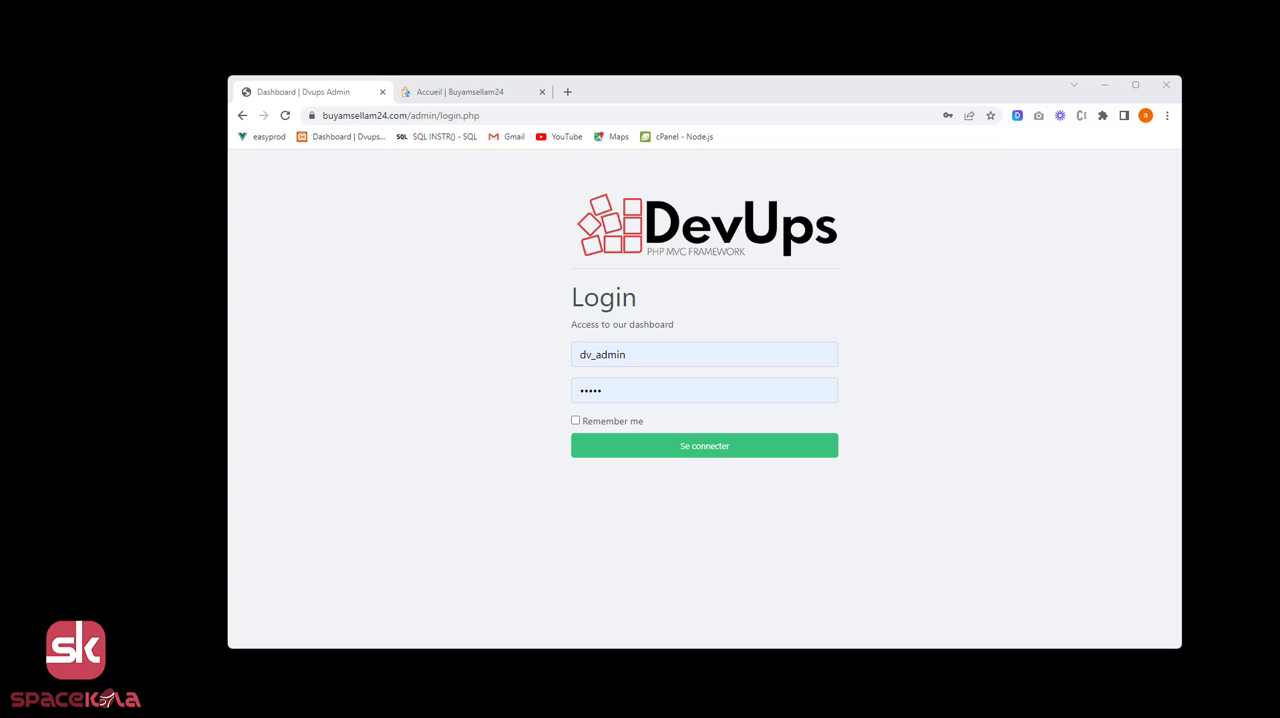
Log in to the DevUps admin with the prefilled credentials and open the ModuleLang dashboard.
{"action": "left_click", "coordinate": [706, 452]}
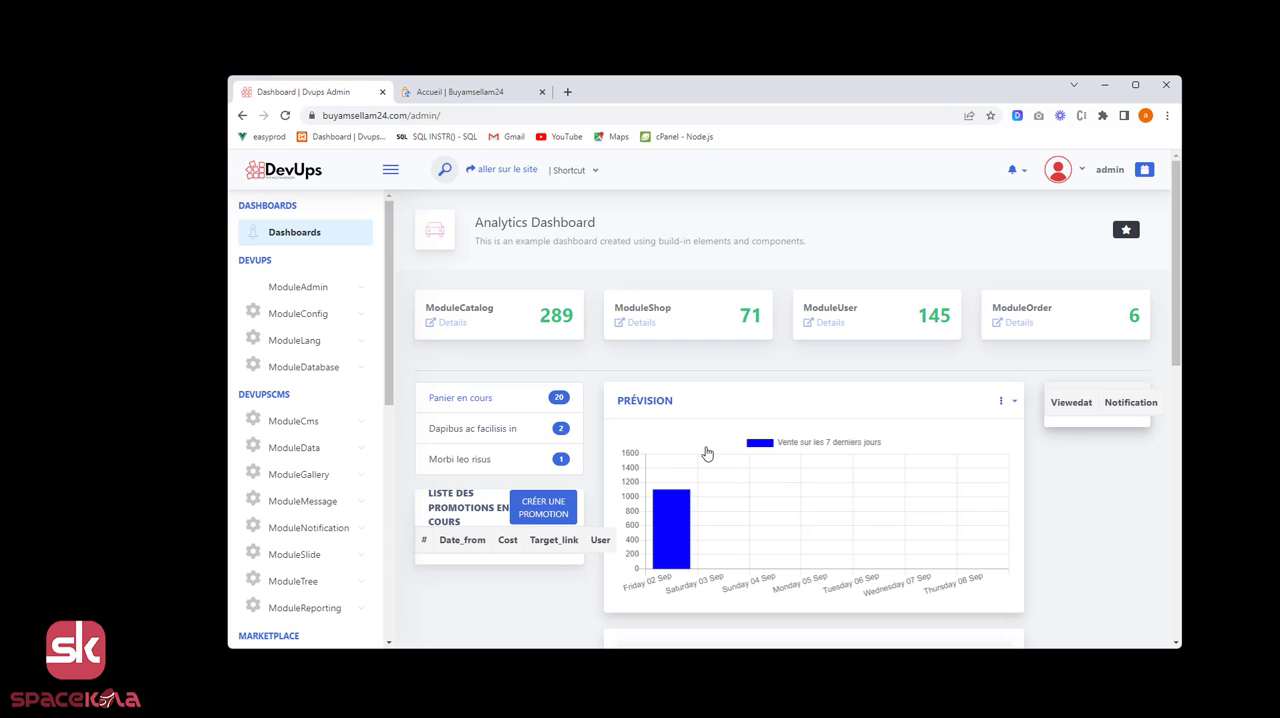
{"action": "left_click", "coordinate": [820, 308]}
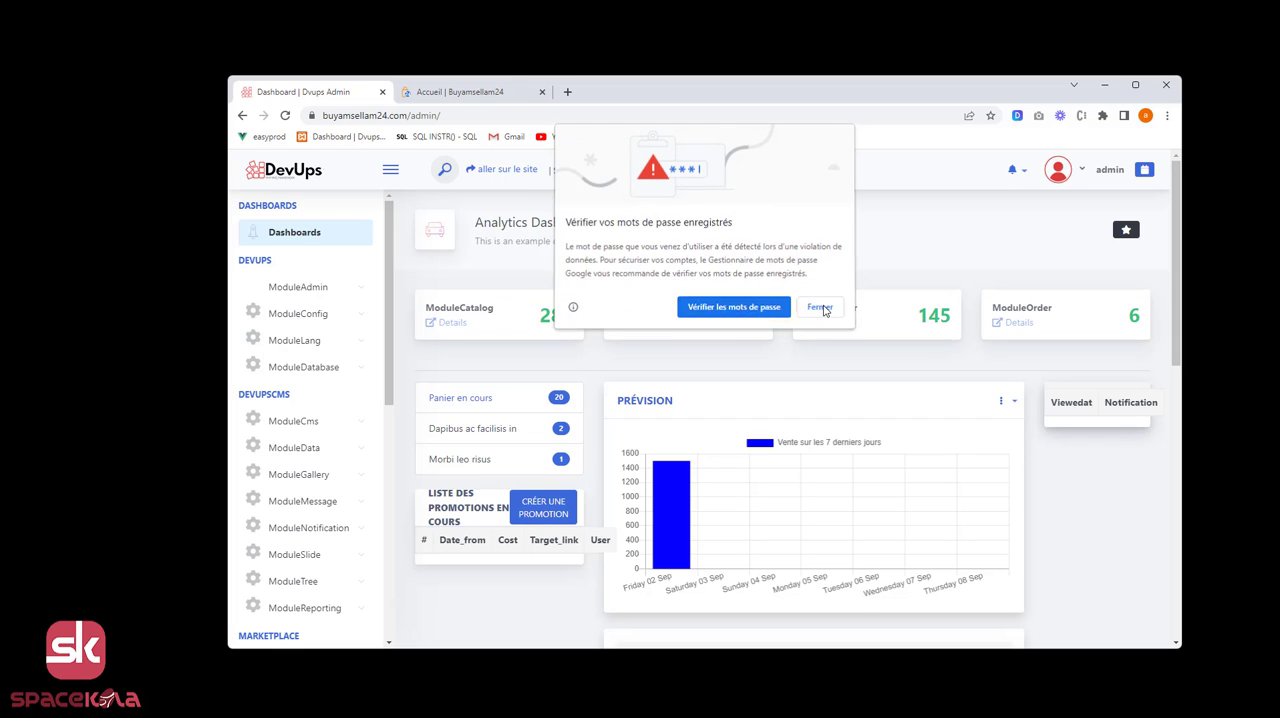
{"action": "left_click", "coordinate": [347, 345]}
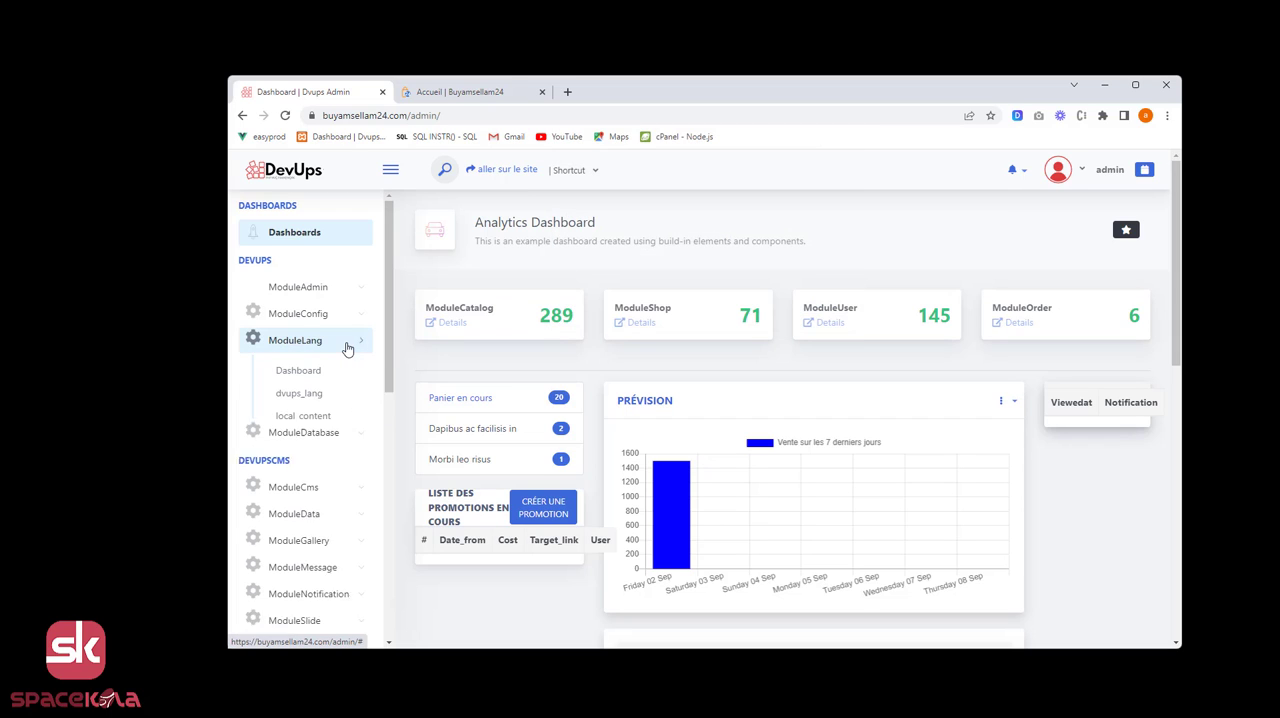
{"action": "left_click", "coordinate": [303, 377]}
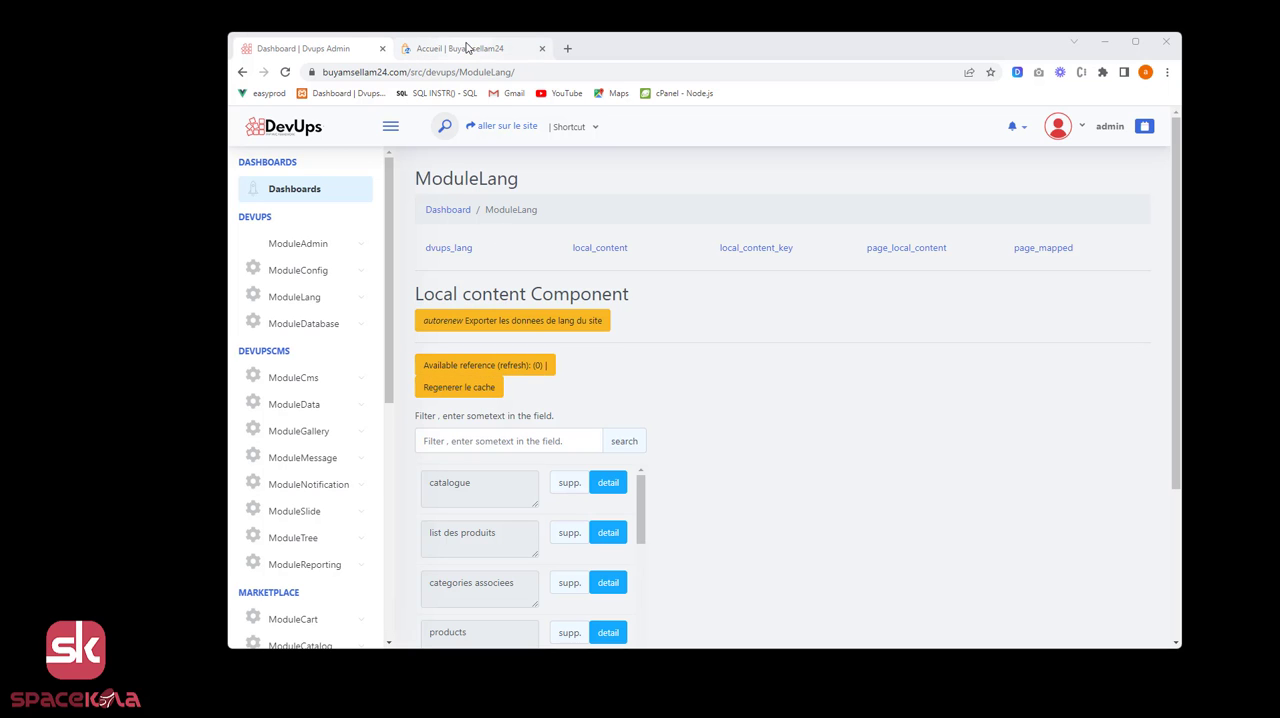
Compare the local content keys in ModuleLang with the texts on the Buyamsellam24 storefront, including its product search box.
{"action": "left_click", "coordinate": [466, 48]}
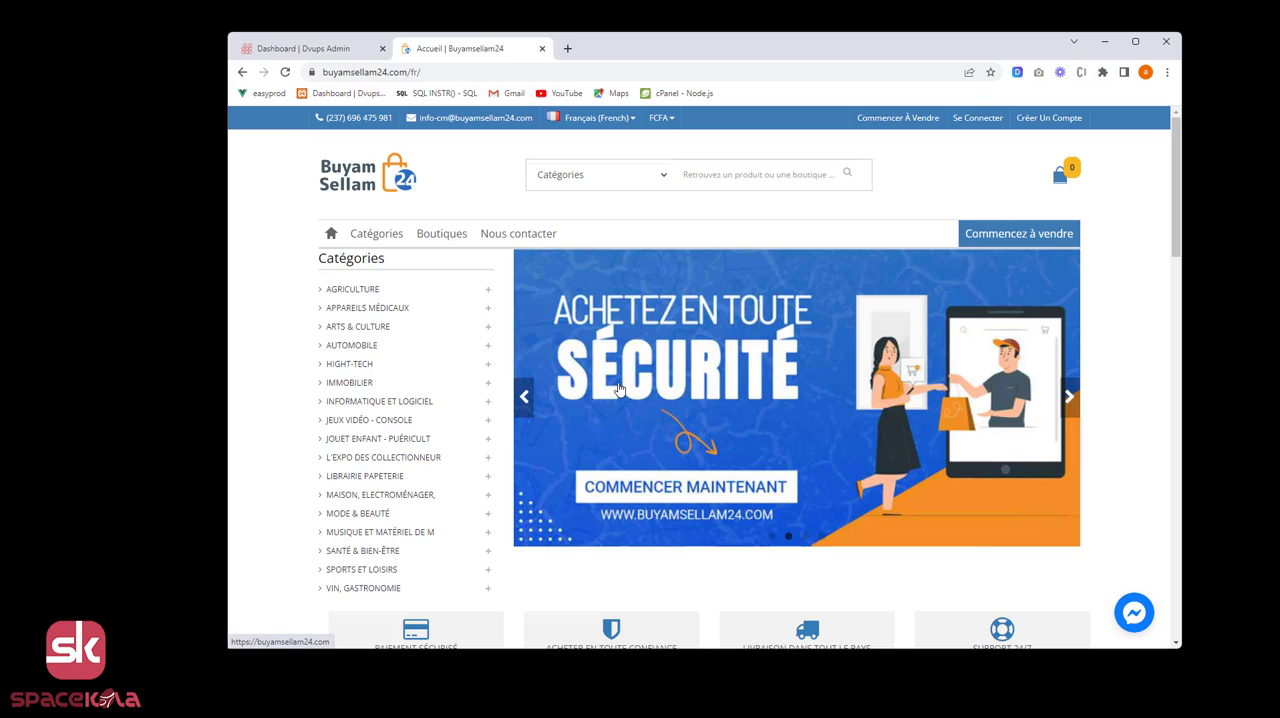
{"action": "left_click", "coordinate": [336, 52]}
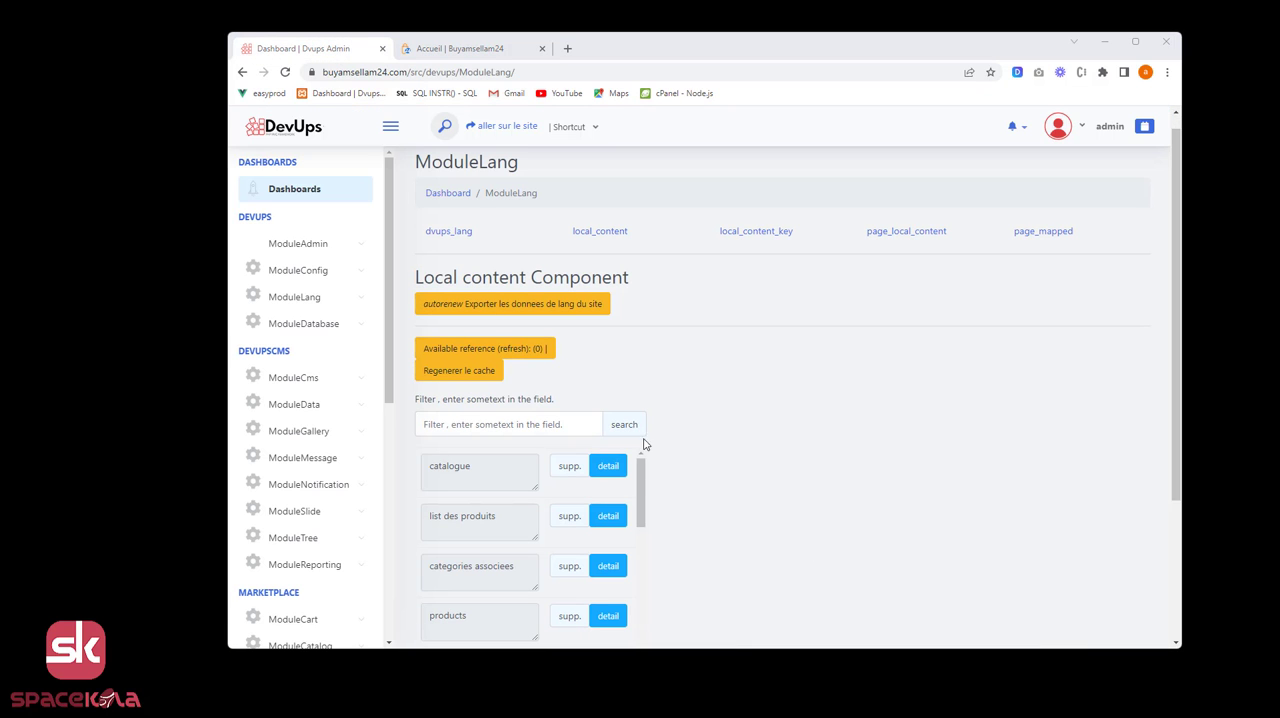
{"action": "scroll", "coordinate": [615, 505], "scroll_direction": "down", "scroll_amount": 2}
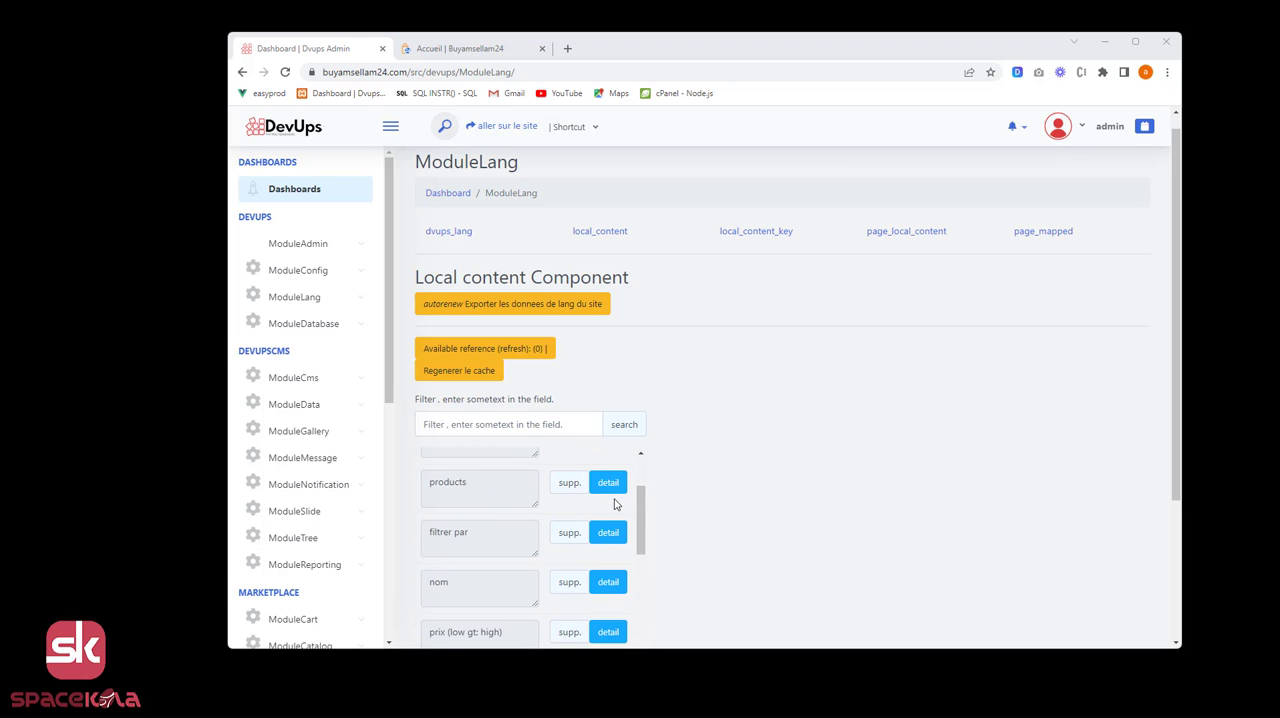
{"action": "scroll", "coordinate": [635, 497], "scroll_direction": "down", "scroll_amount": 1}
{"action": "scroll", "coordinate": [686, 483], "scroll_direction": "down", "scroll_amount": 2}
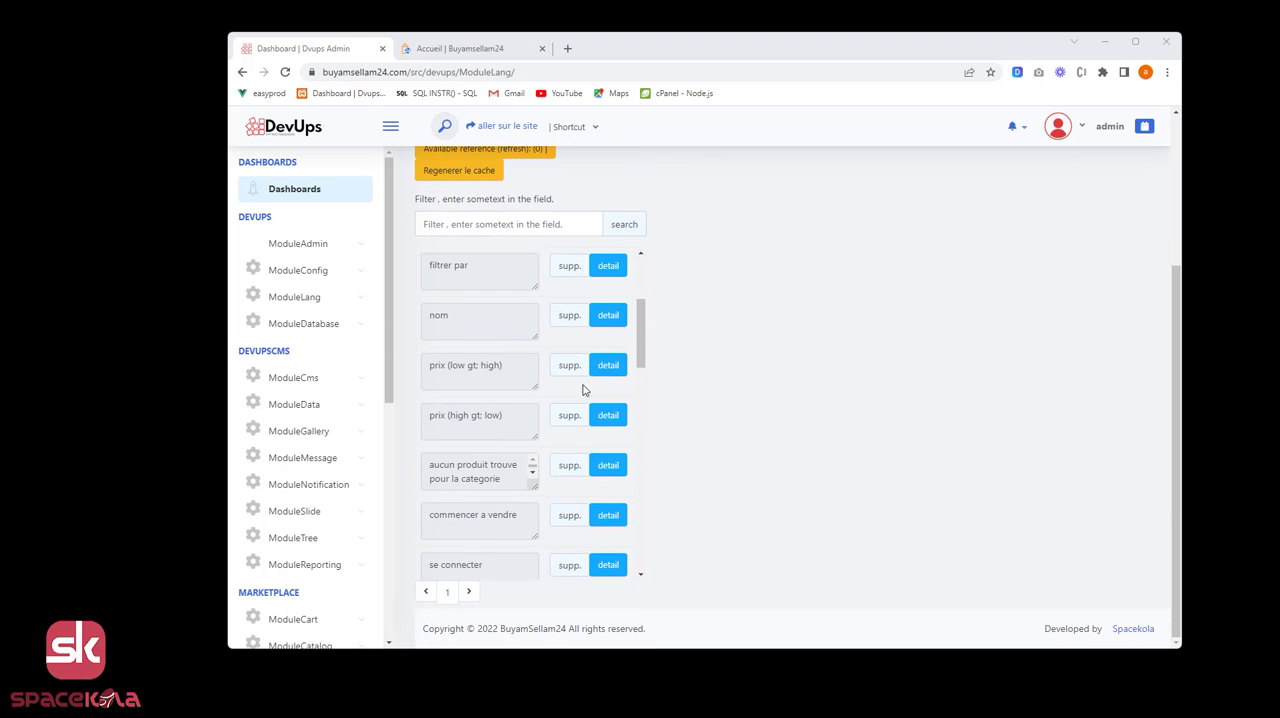
{"action": "scroll", "coordinate": [572, 406], "scroll_direction": "down", "scroll_amount": 4}
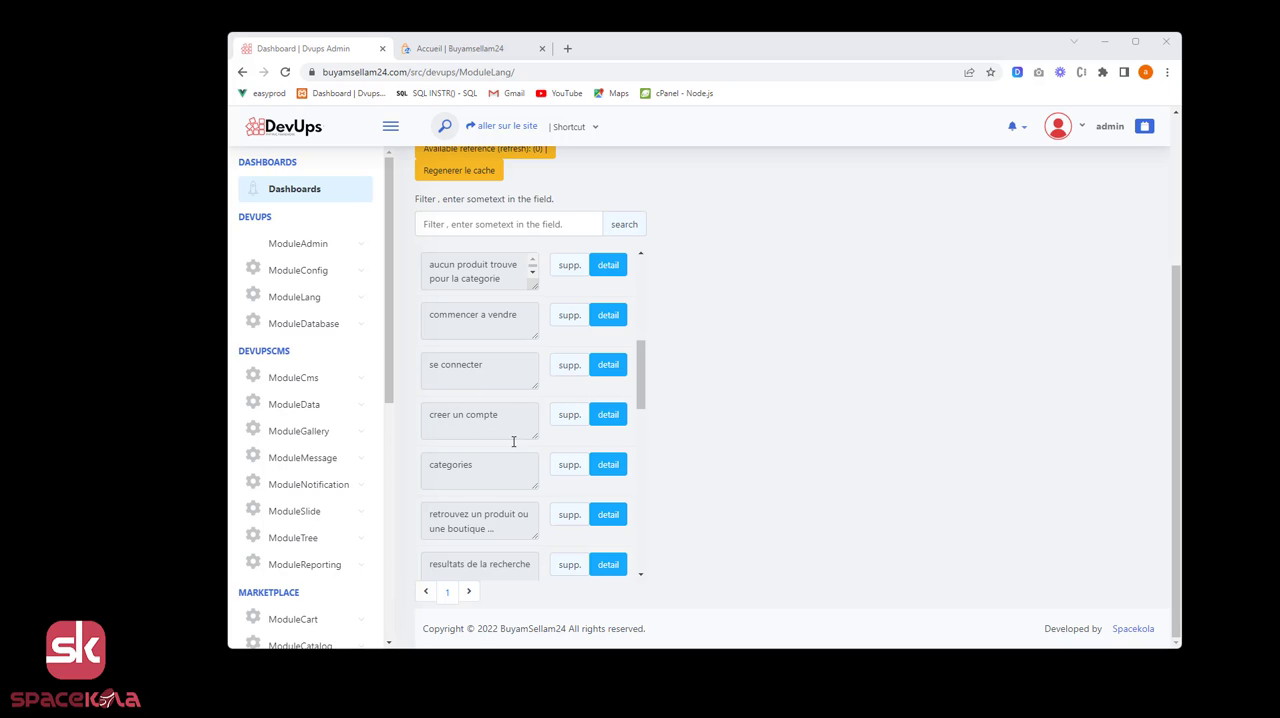
{"action": "left_click", "coordinate": [478, 48]}
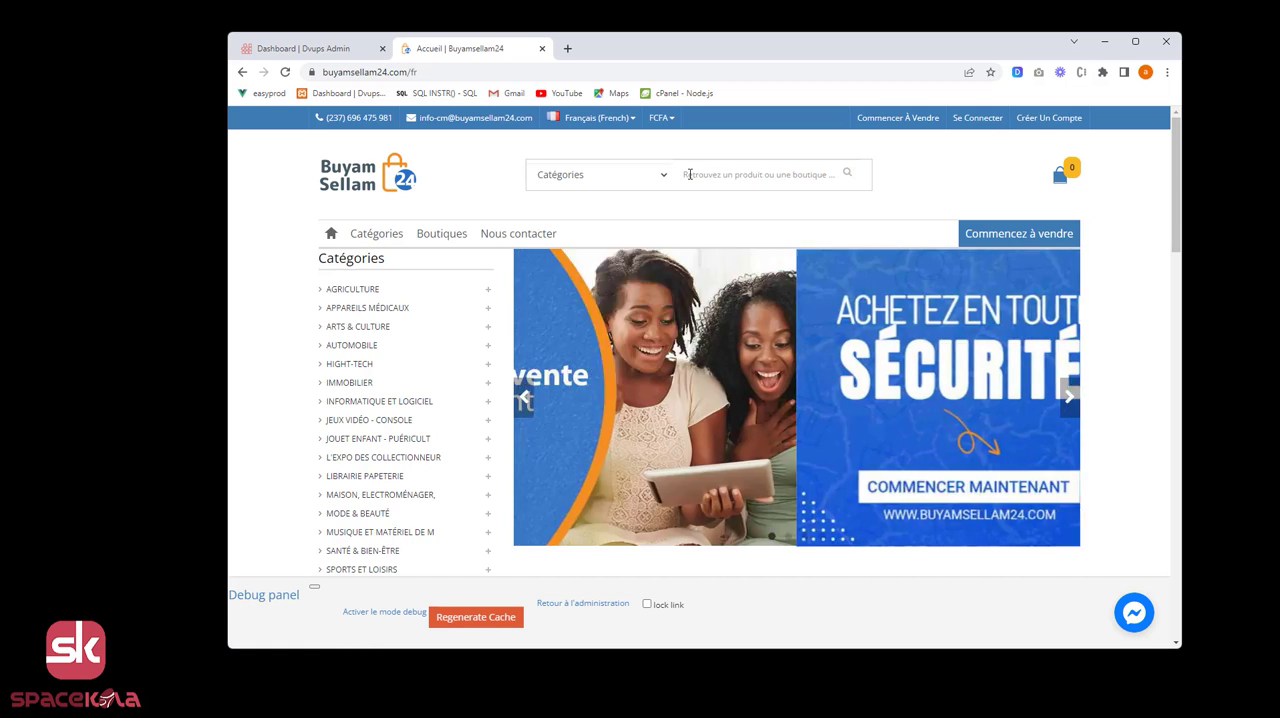
{"action": "left_click", "coordinate": [815, 174]}
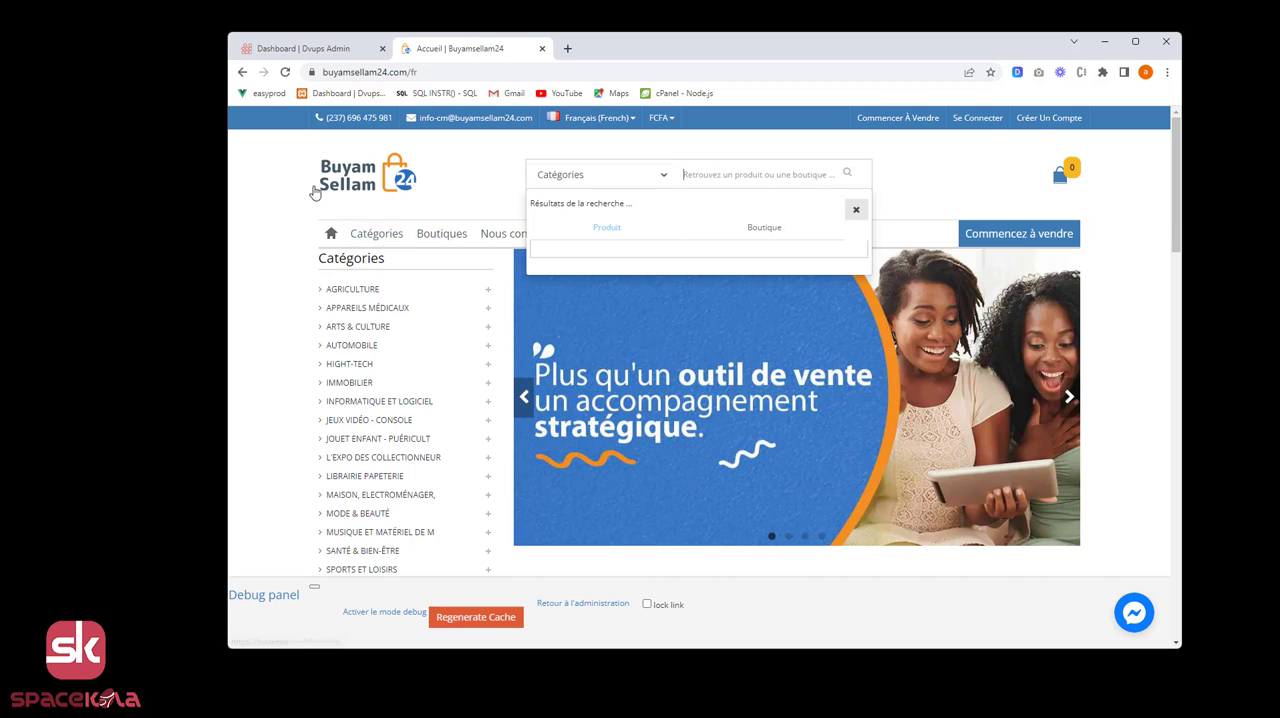
{"action": "left_click", "coordinate": [305, 48]}
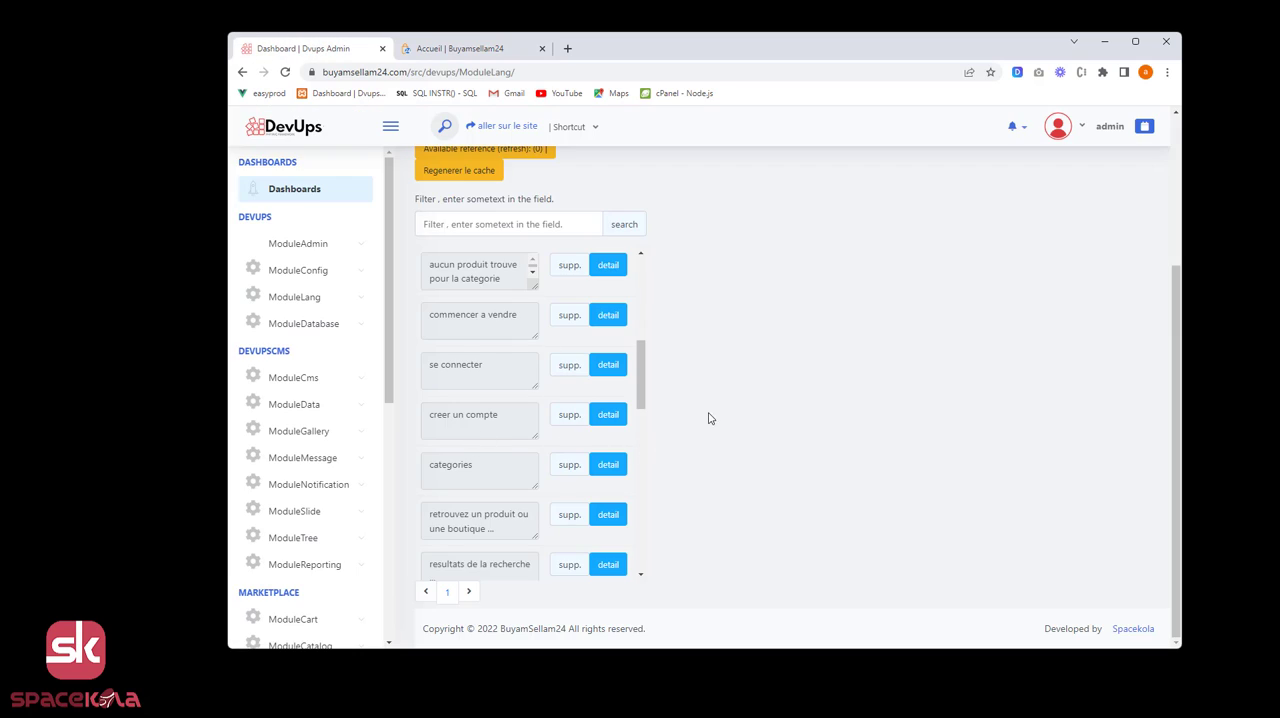
Open the details of the "se connecter" key to view its French and English contents.
{"action": "scroll", "coordinate": [565, 414], "scroll_direction": "up", "scroll_amount": 1}
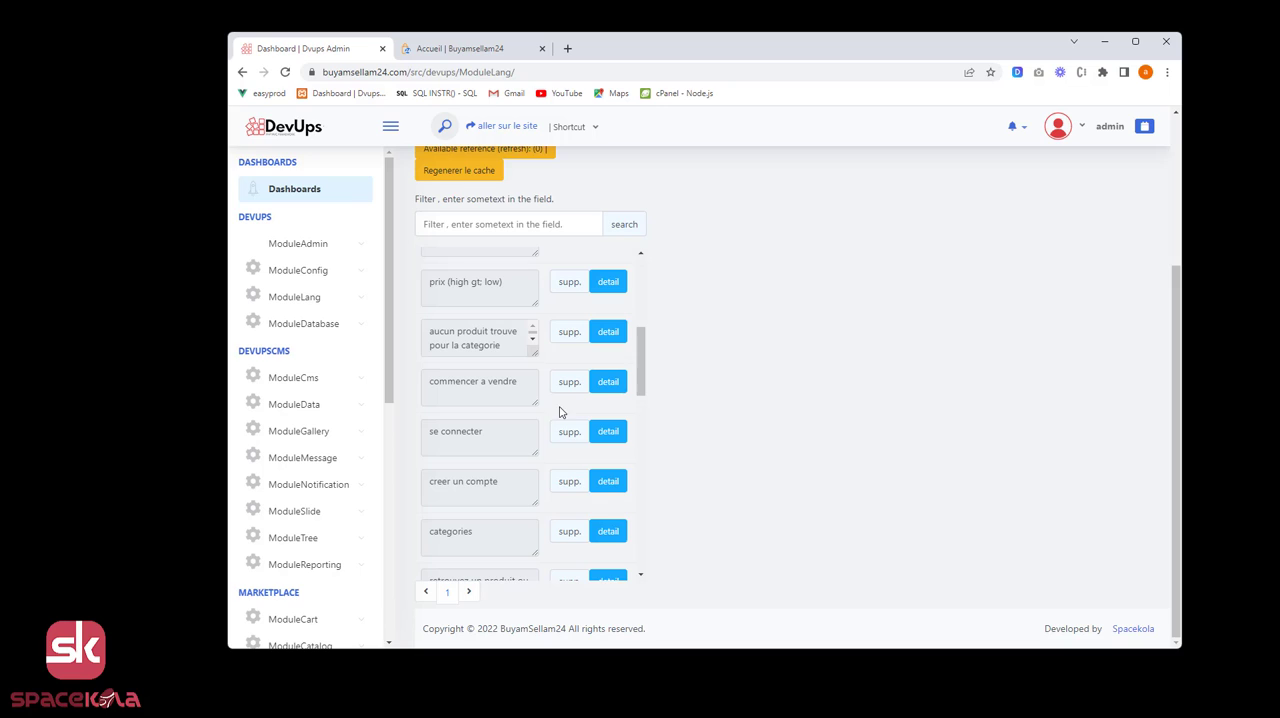
{"action": "left_click", "coordinate": [609, 436]}
{"action": "scroll", "coordinate": [906, 489], "scroll_direction": "up", "scroll_amount": 1}
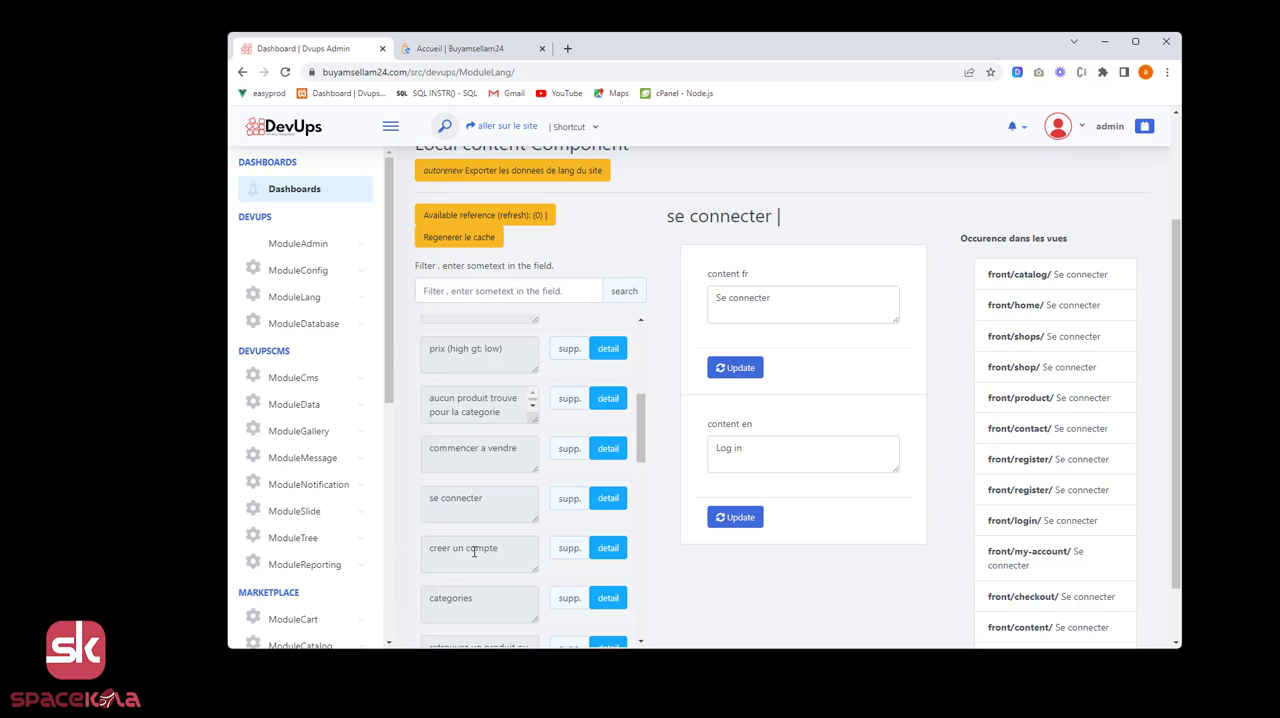
Set the English content of the "creer un compte" key to "Create my account" and save the update.
{"action": "left_click", "coordinate": [608, 550]}
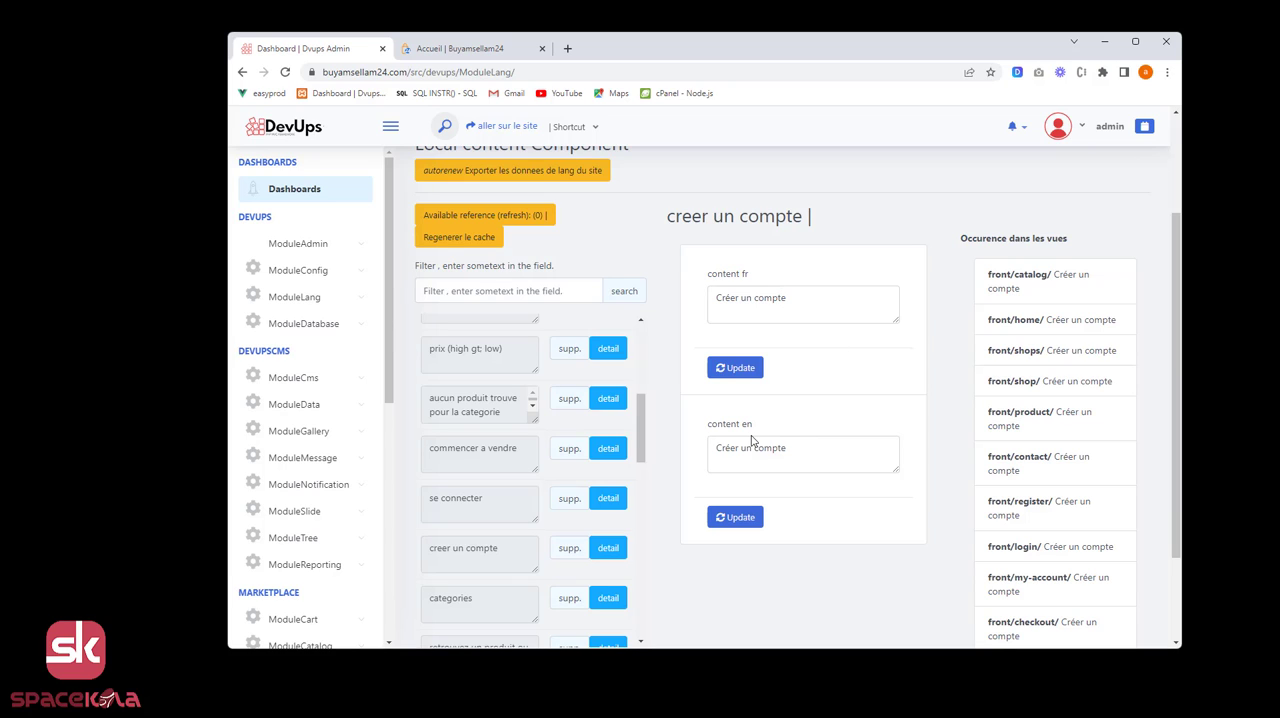
{"action": "left_click_drag", "start_coordinate": [788, 448], "coordinate": [698, 453]}
{"action": "type", "text": "Cr"}
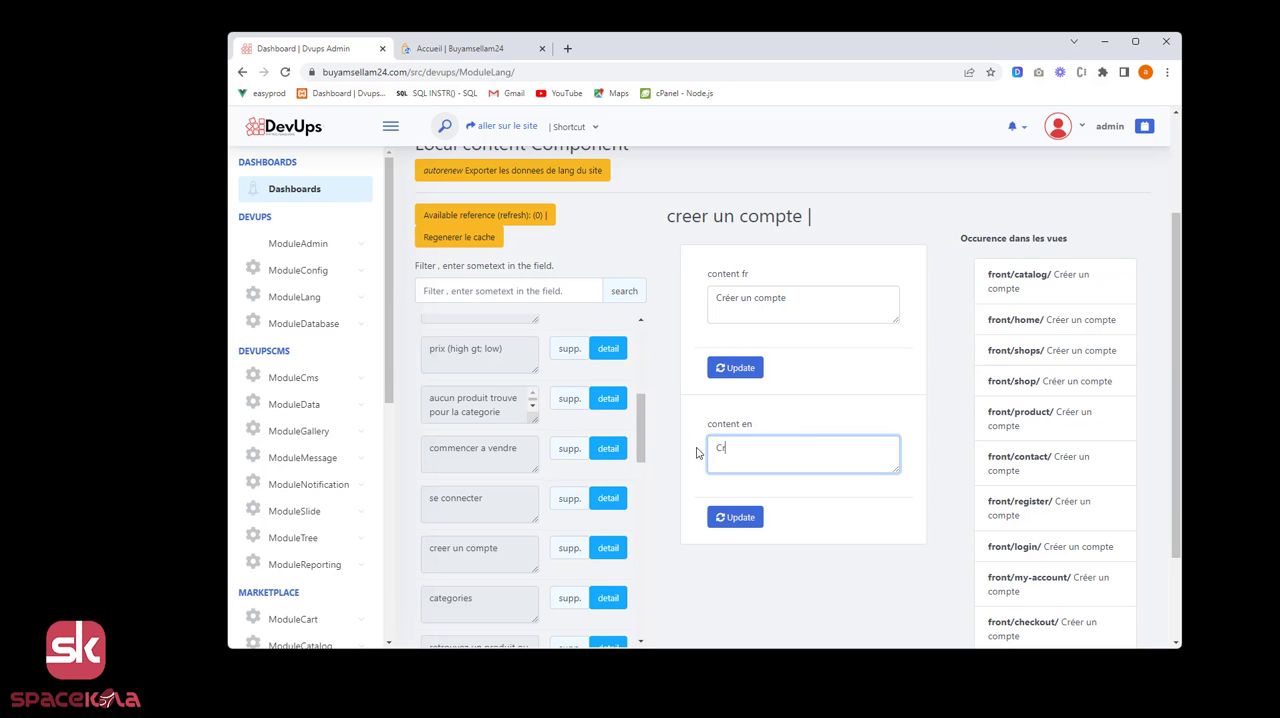
{"action": "type", "text": "eqte"}
{"action": "type", "text": " my account"}
{"action": "left_click", "coordinate": [744, 522]}
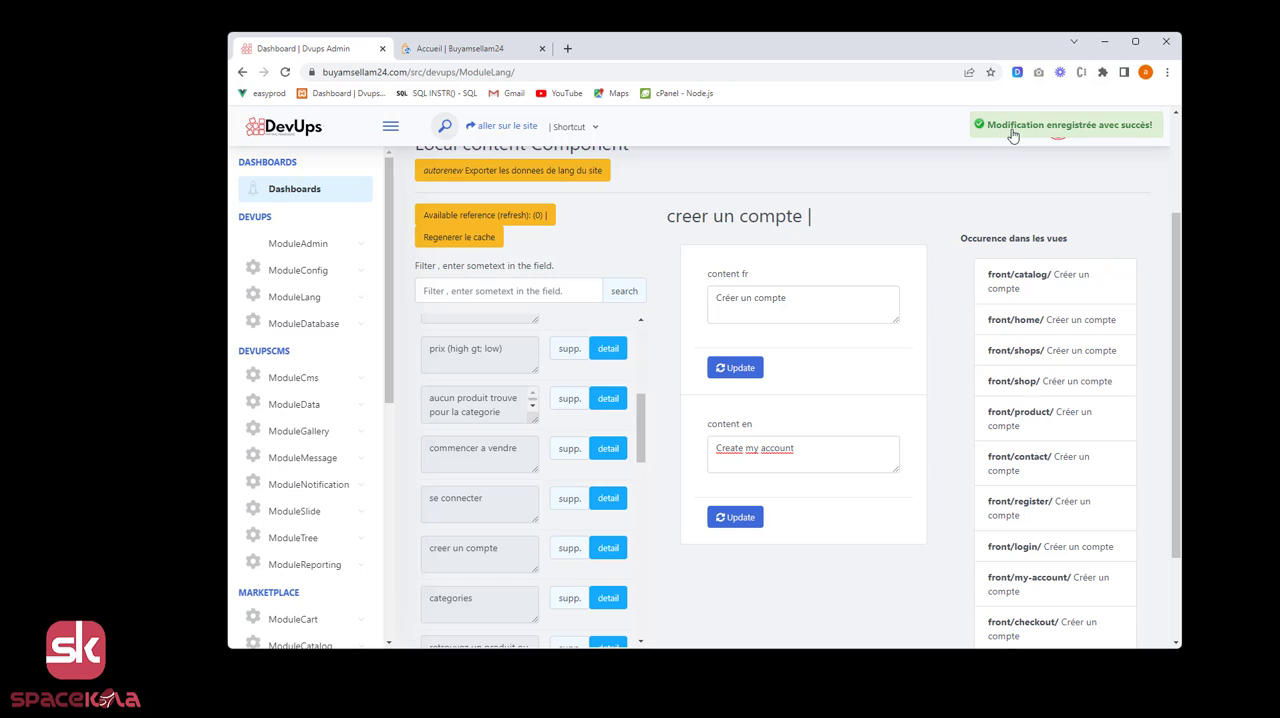
{"action": "left_click", "coordinate": [1047, 130]}
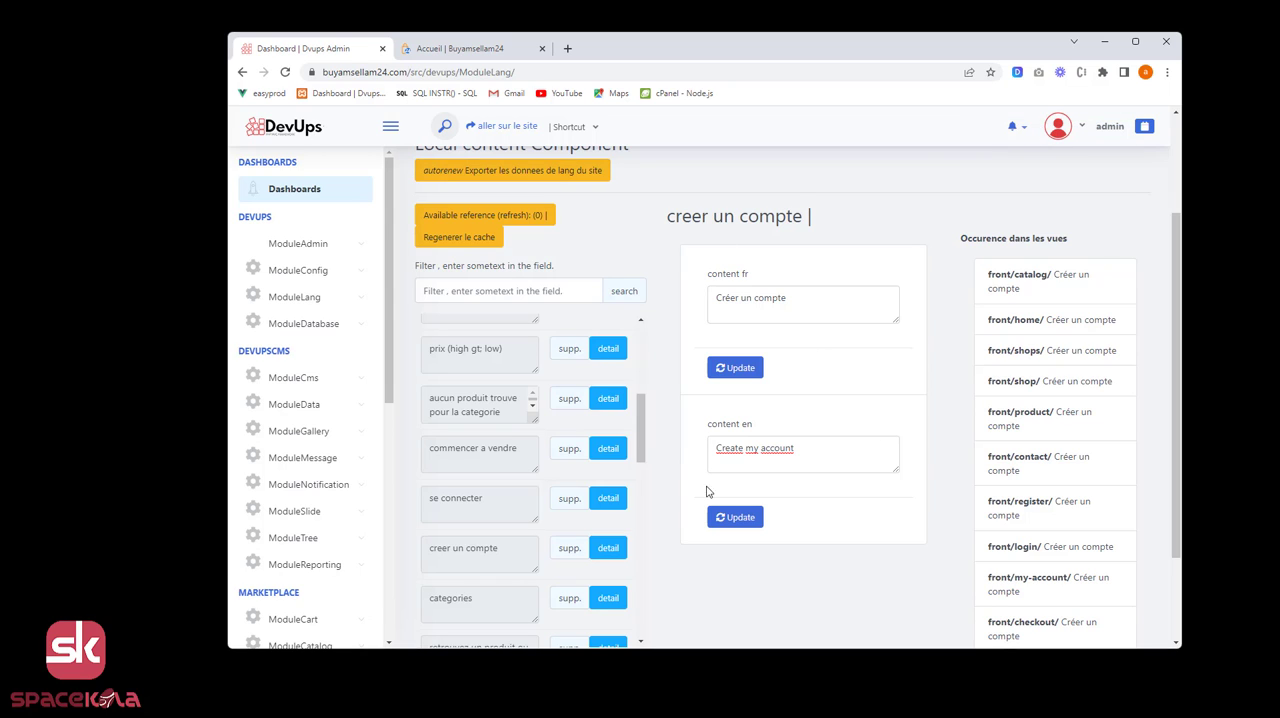
Switch the Buyamsellam24 storefront language to English and check the account creation link in the header.
{"action": "left_click", "coordinate": [453, 50]}
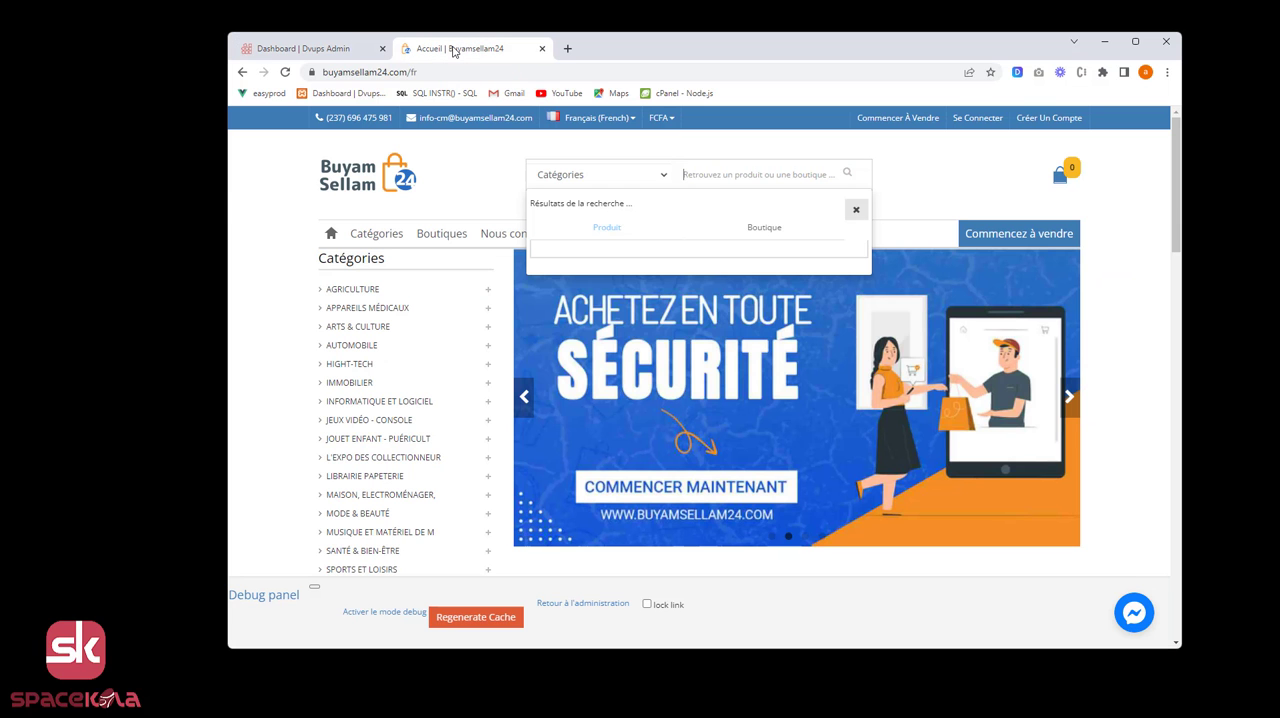
{"action": "left_click", "coordinate": [634, 120]}
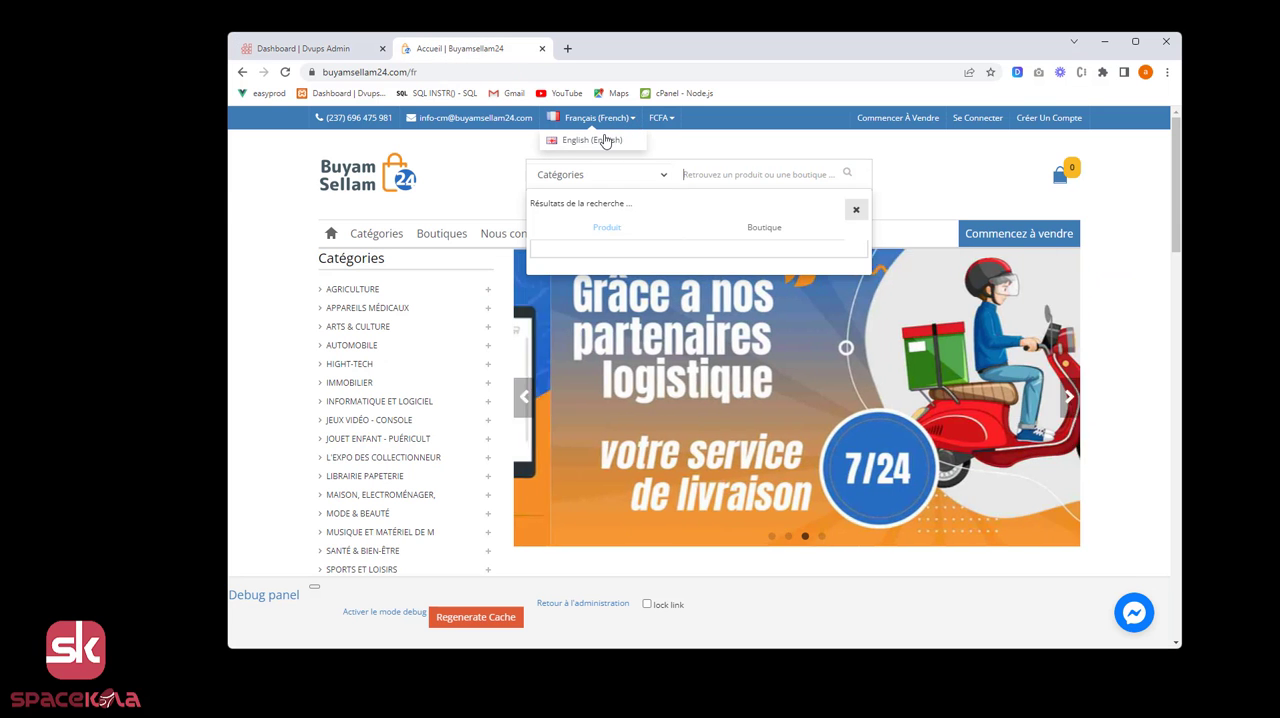
{"action": "left_click", "coordinate": [602, 141]}
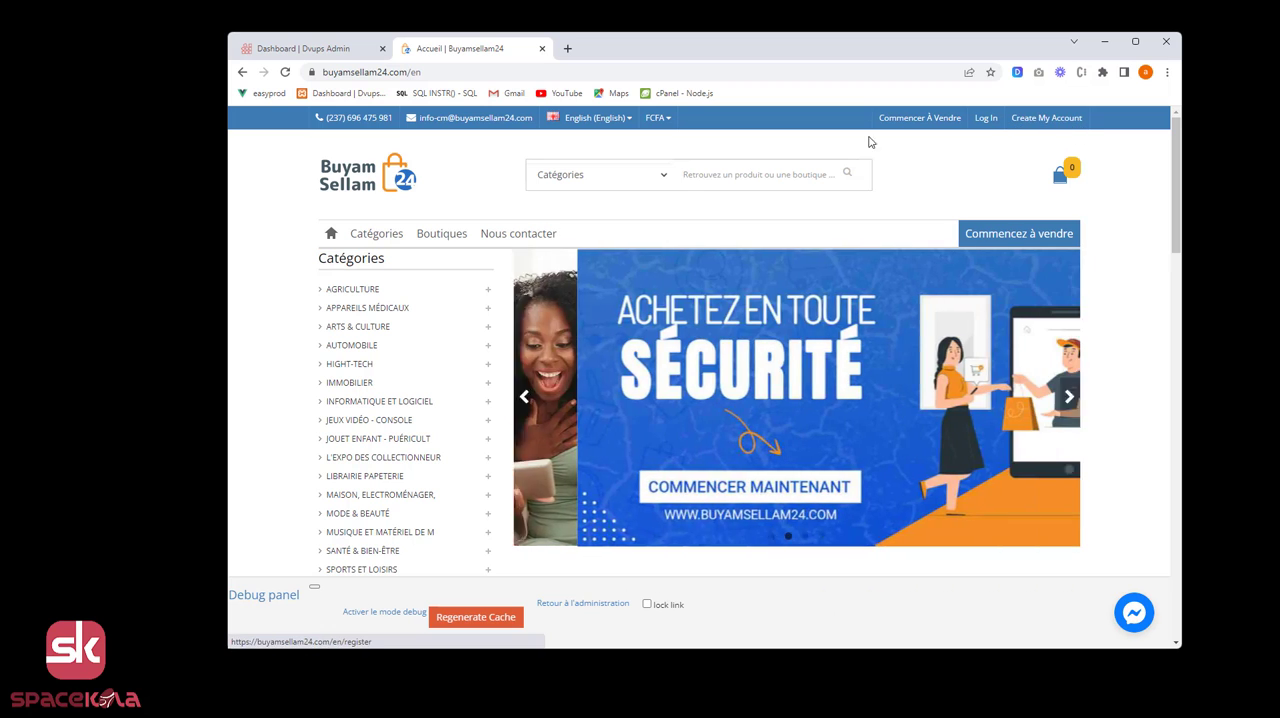
{"action": "left_click", "coordinate": [336, 52]}
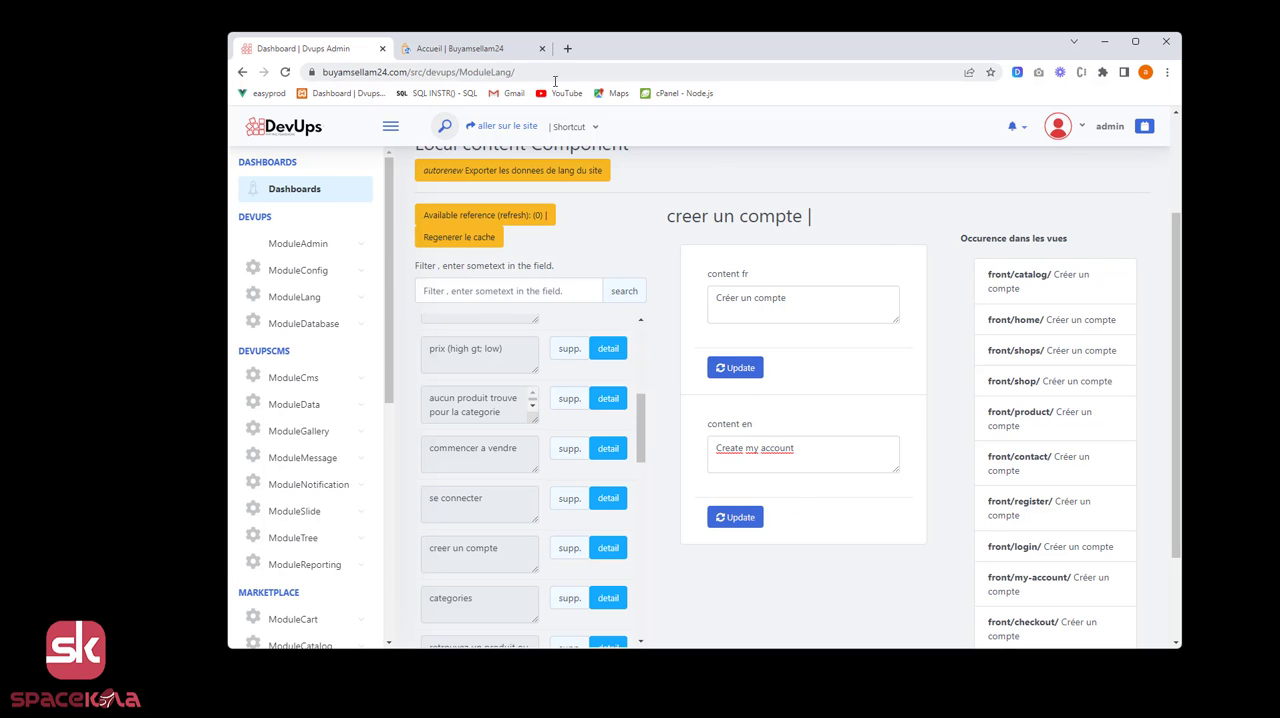
{"action": "left_click", "coordinate": [463, 51]}
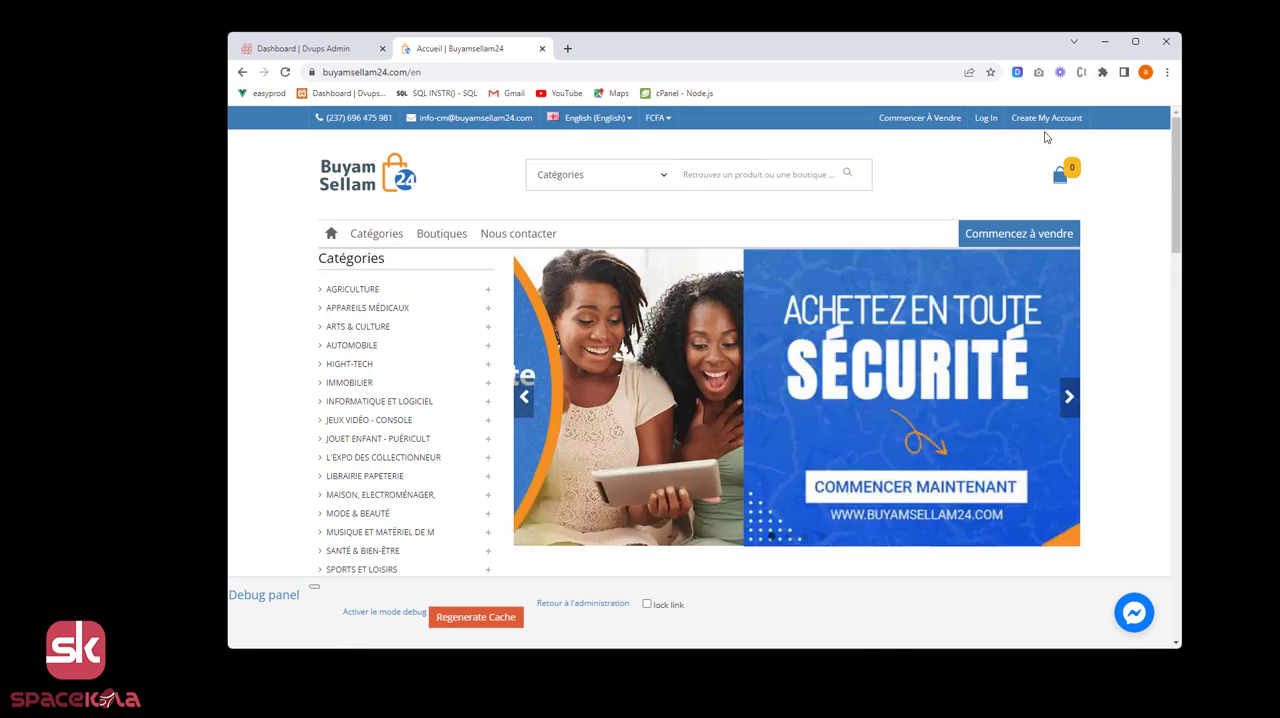
{"action": "left_click", "coordinate": [305, 48]}
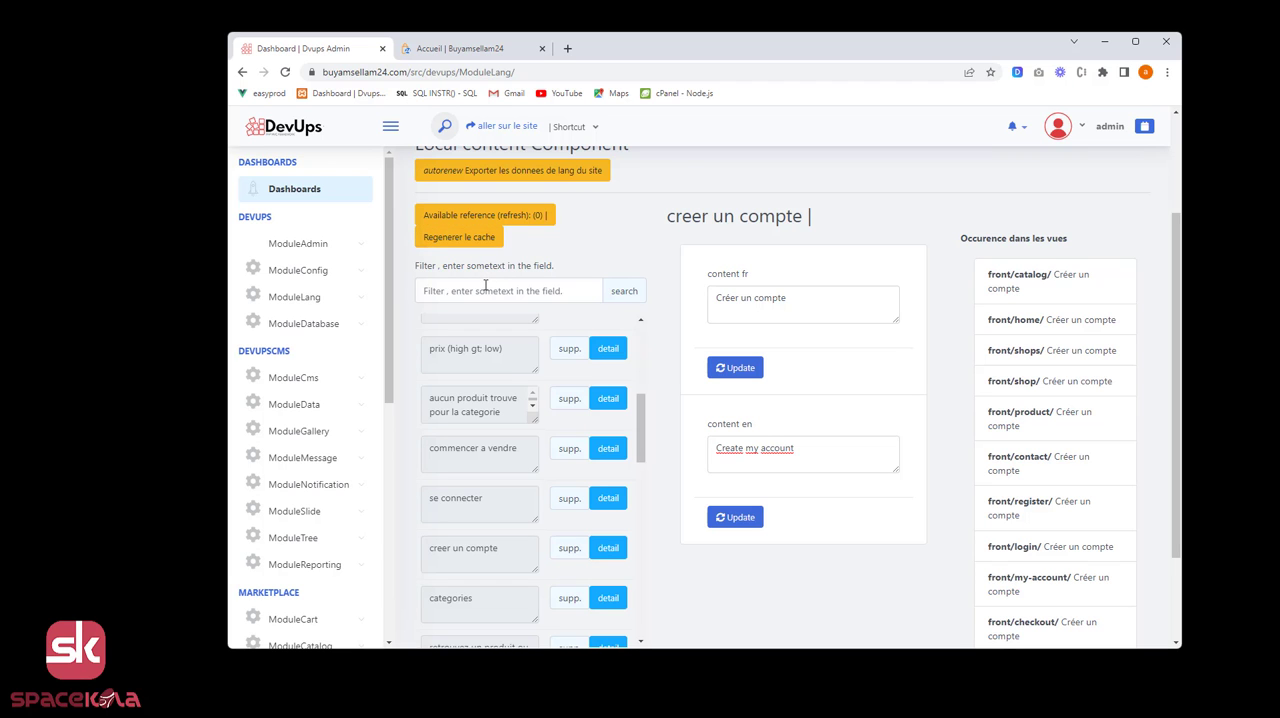
{"action": "left_click", "coordinate": [460, 48]}
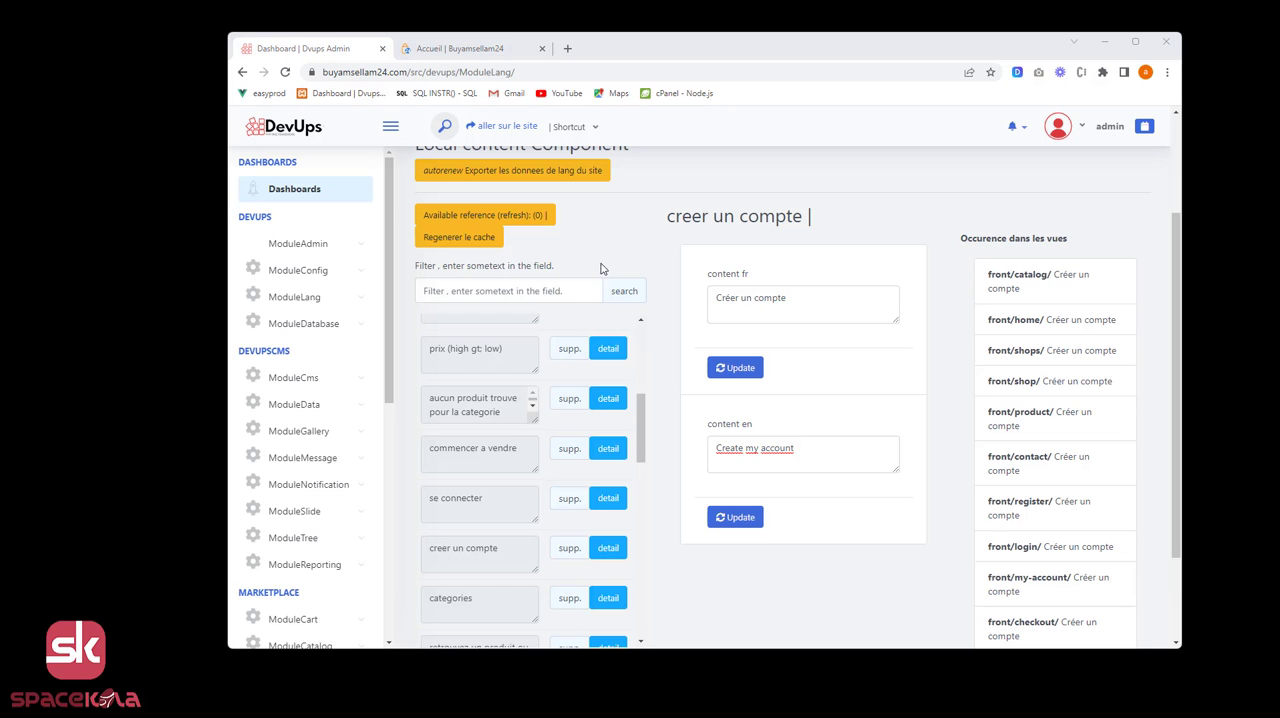
Look through the storefront home page for the "Suggestion de boutiques" heading and return to the ModuleLang page.
{"action": "left_click", "coordinate": [508, 291]}
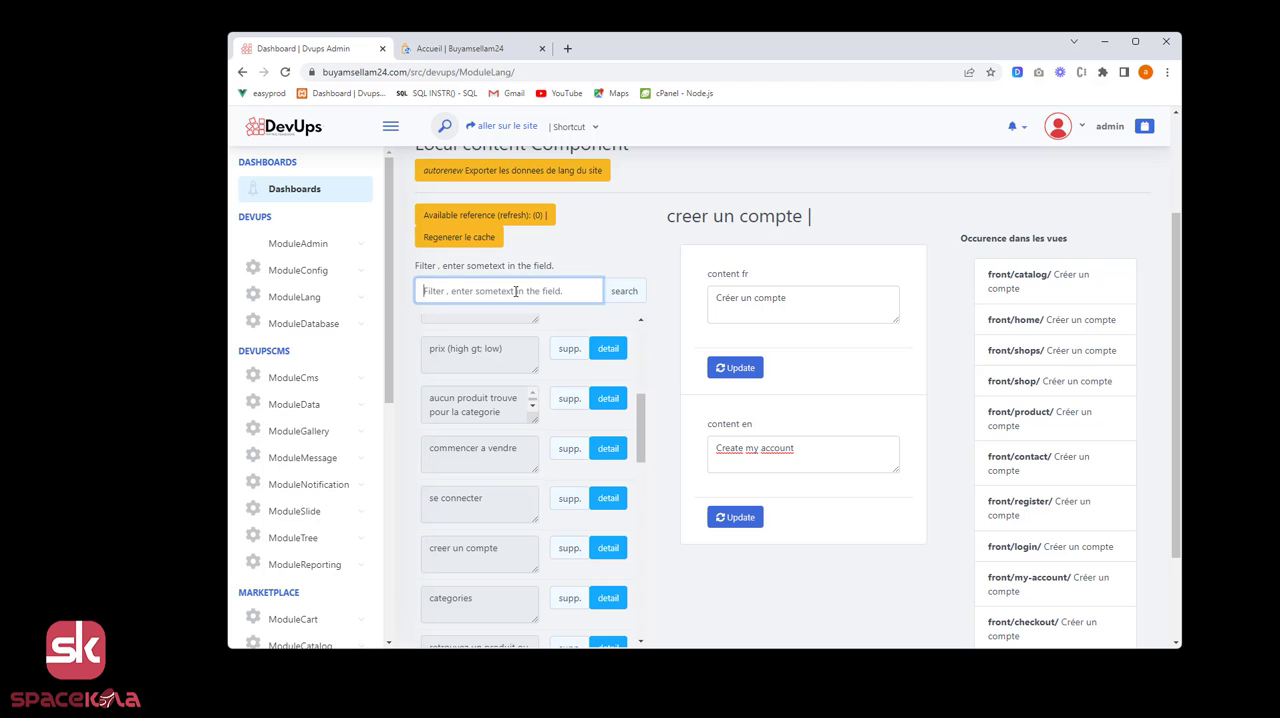
{"action": "left_click", "coordinate": [508, 48]}
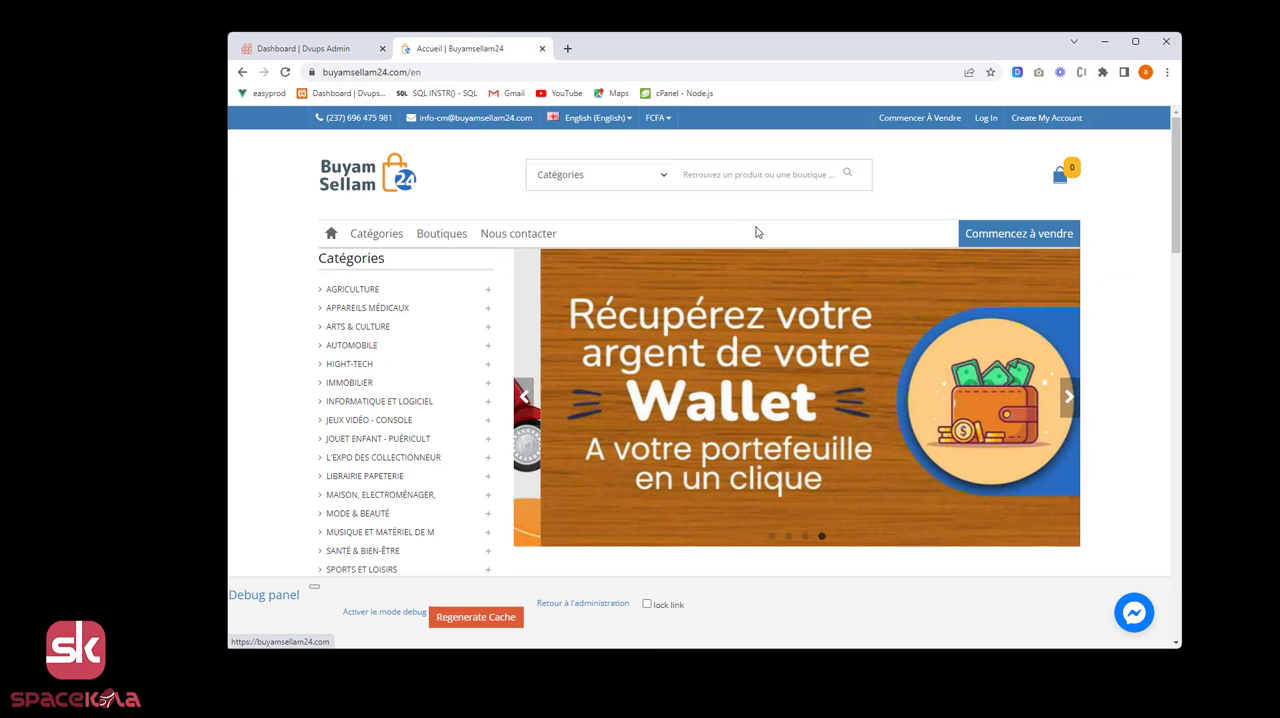
{"action": "scroll", "coordinate": [703, 364], "scroll_direction": "down", "scroll_amount": 3}
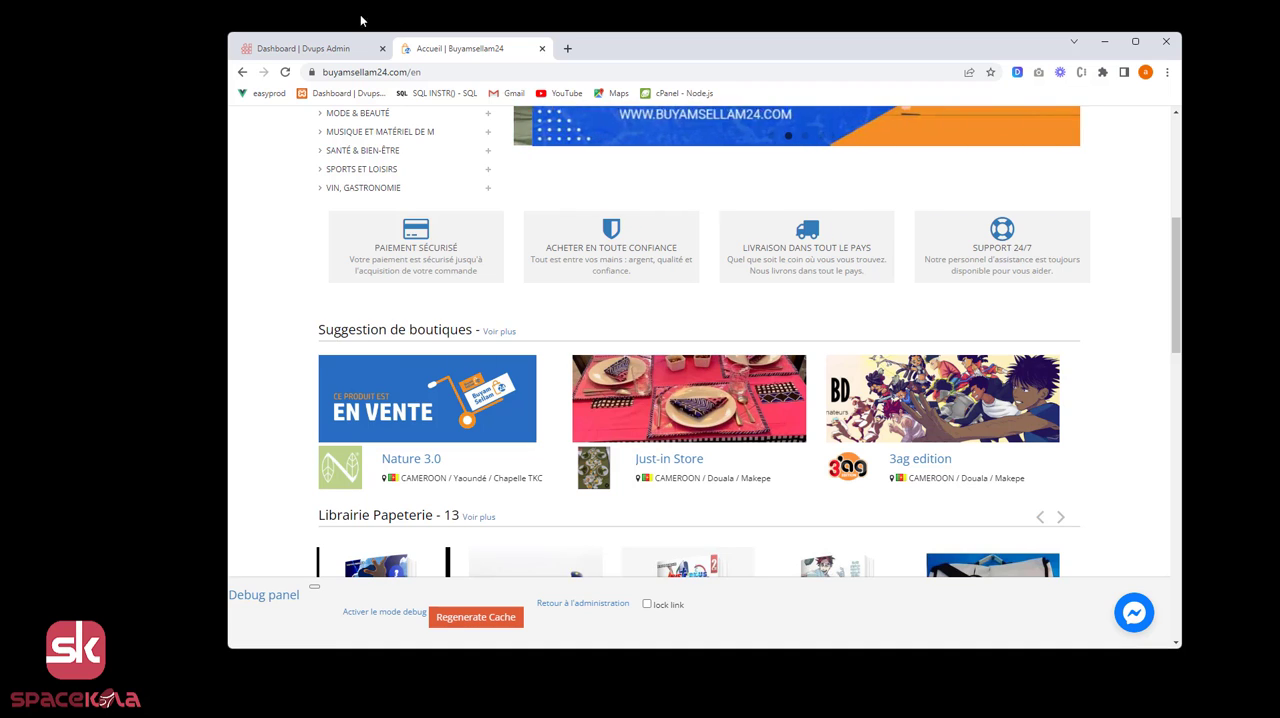
{"action": "key", "text": "ctrl+shift+Tab"}
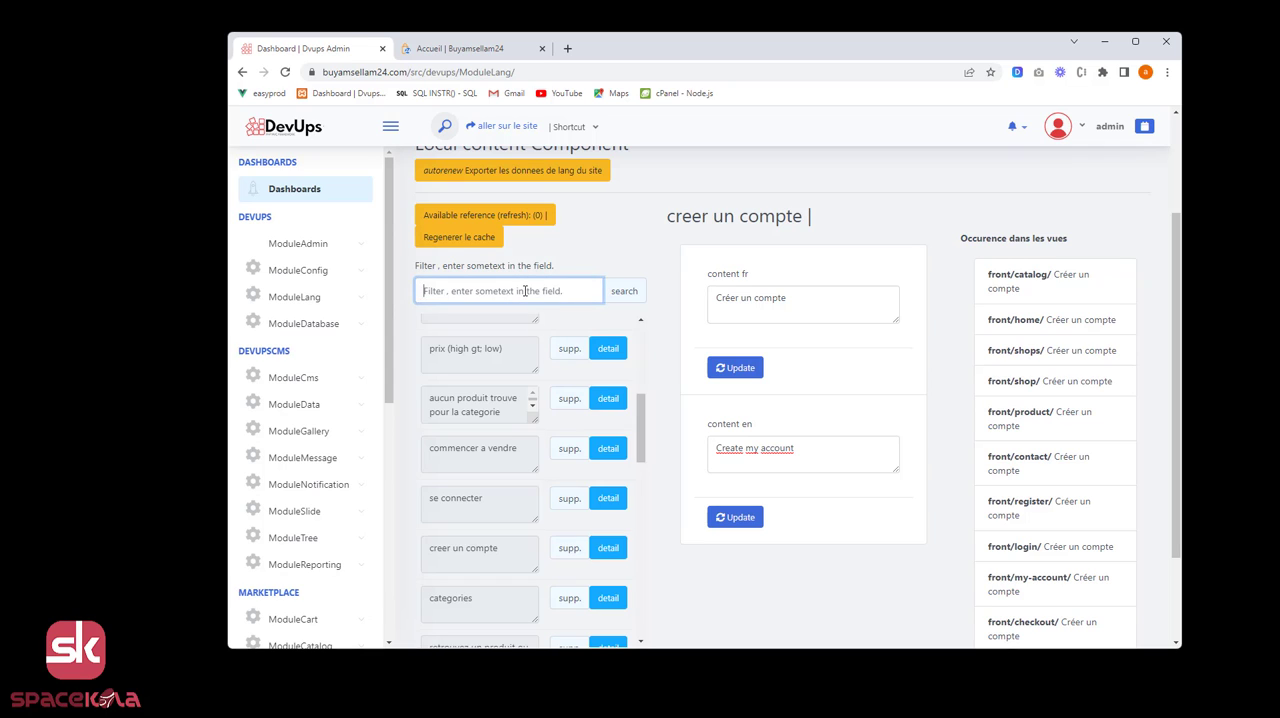
Filter the local content by "sugges" and open the details of the "suggestion de boutiques" key.
{"action": "type", "text": "sugge"}
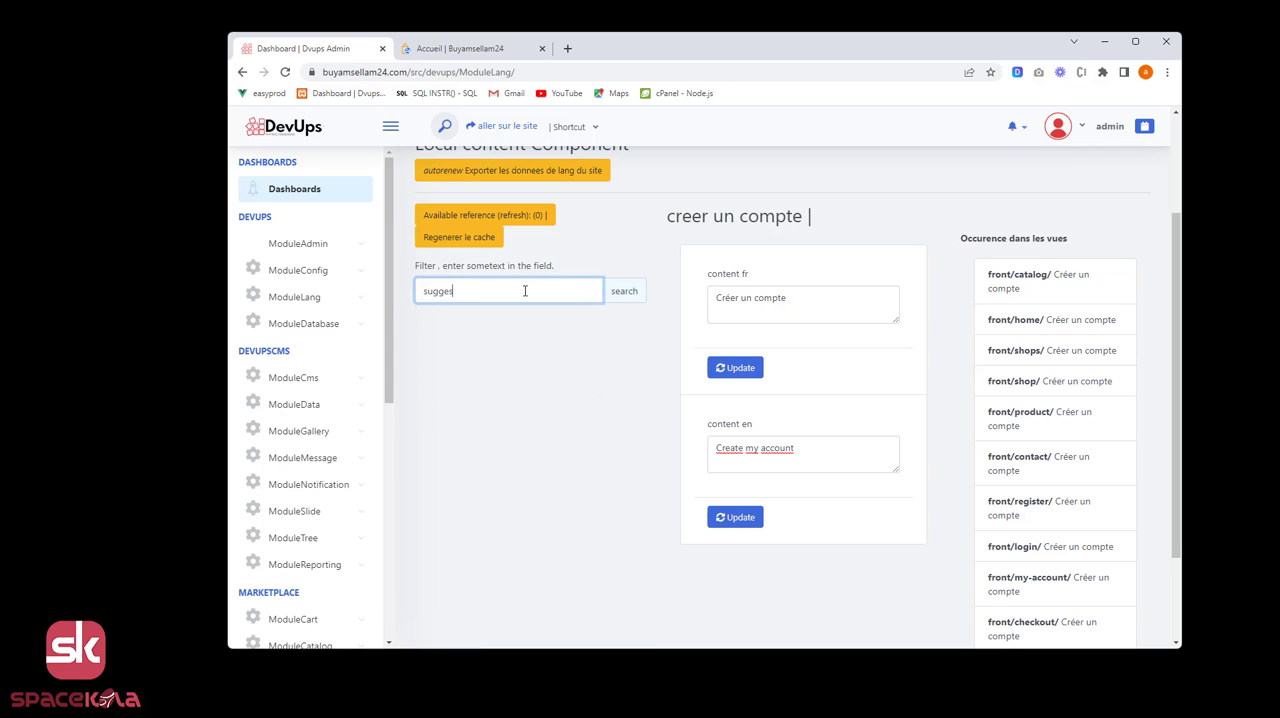
{"action": "type", "text": "s"}
{"action": "left_click", "coordinate": [624, 293]}
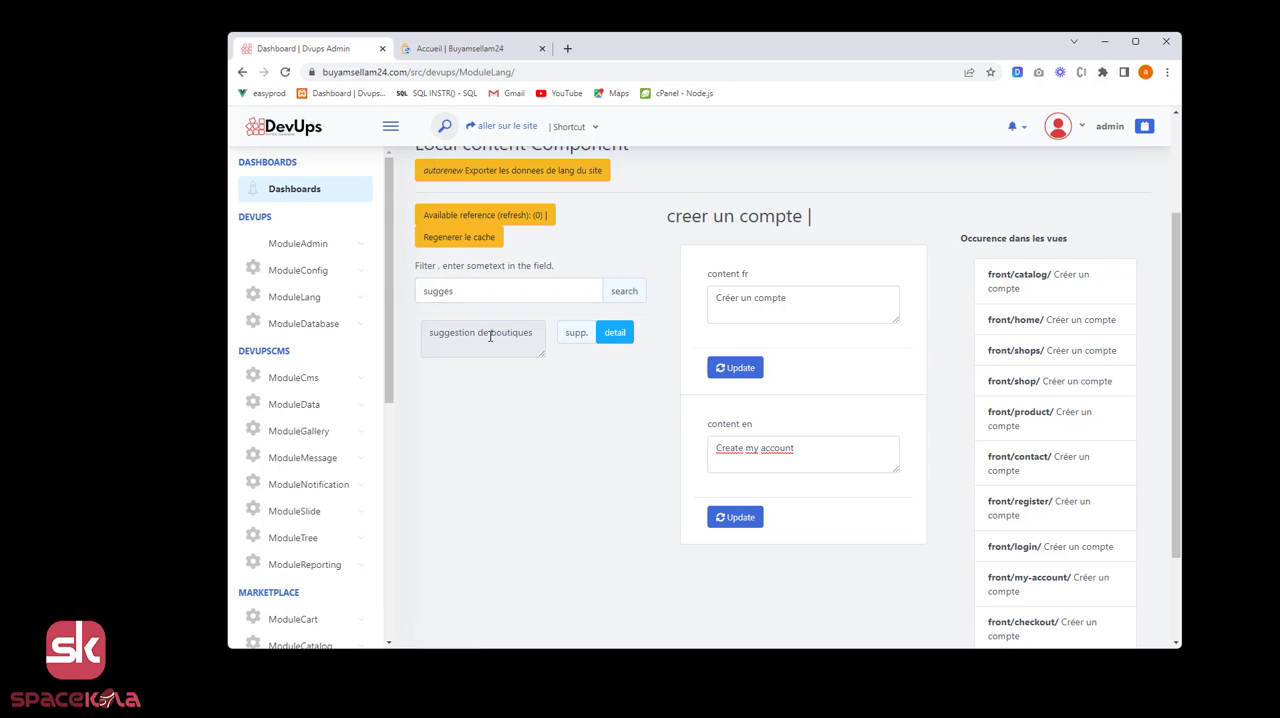
{"action": "left_click", "coordinate": [614, 332]}
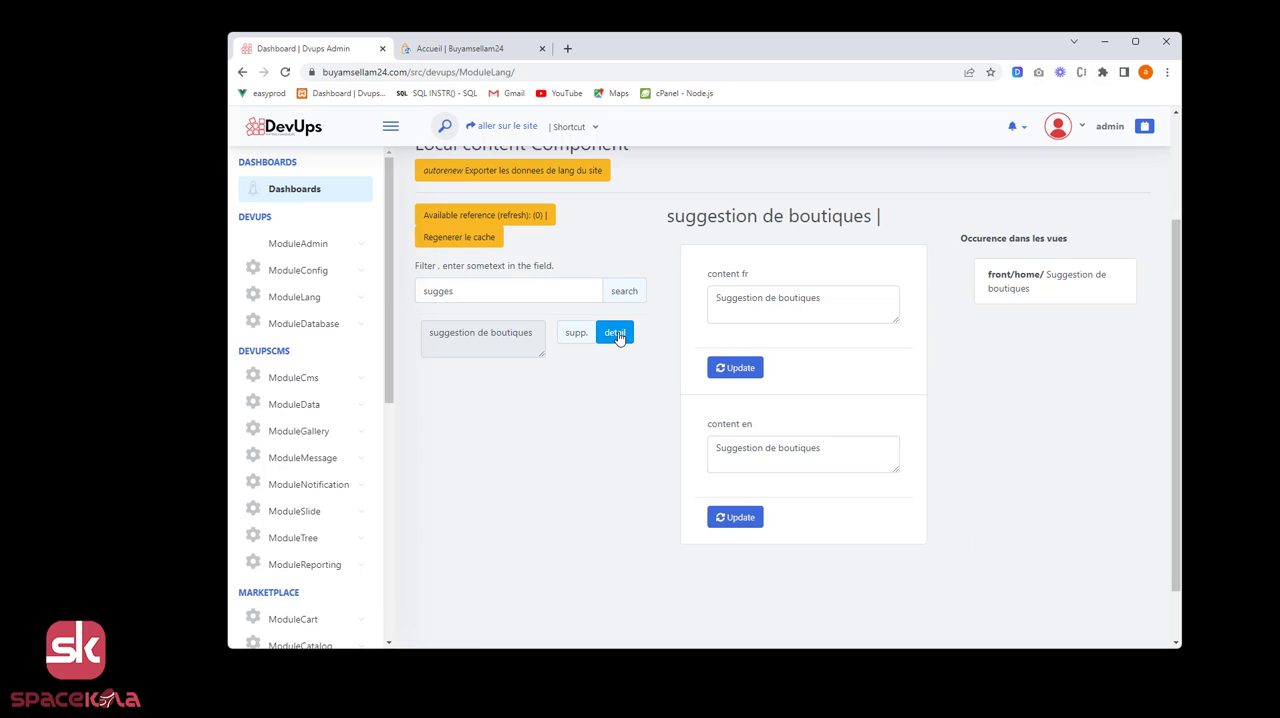
Copy the English content "Suggestion de boutiques" into DeepL for translation into English (US), placing the DeepL window clear of the content fields.
{"action": "left_click_drag", "start_coordinate": [826, 450], "coordinate": [689, 457]}
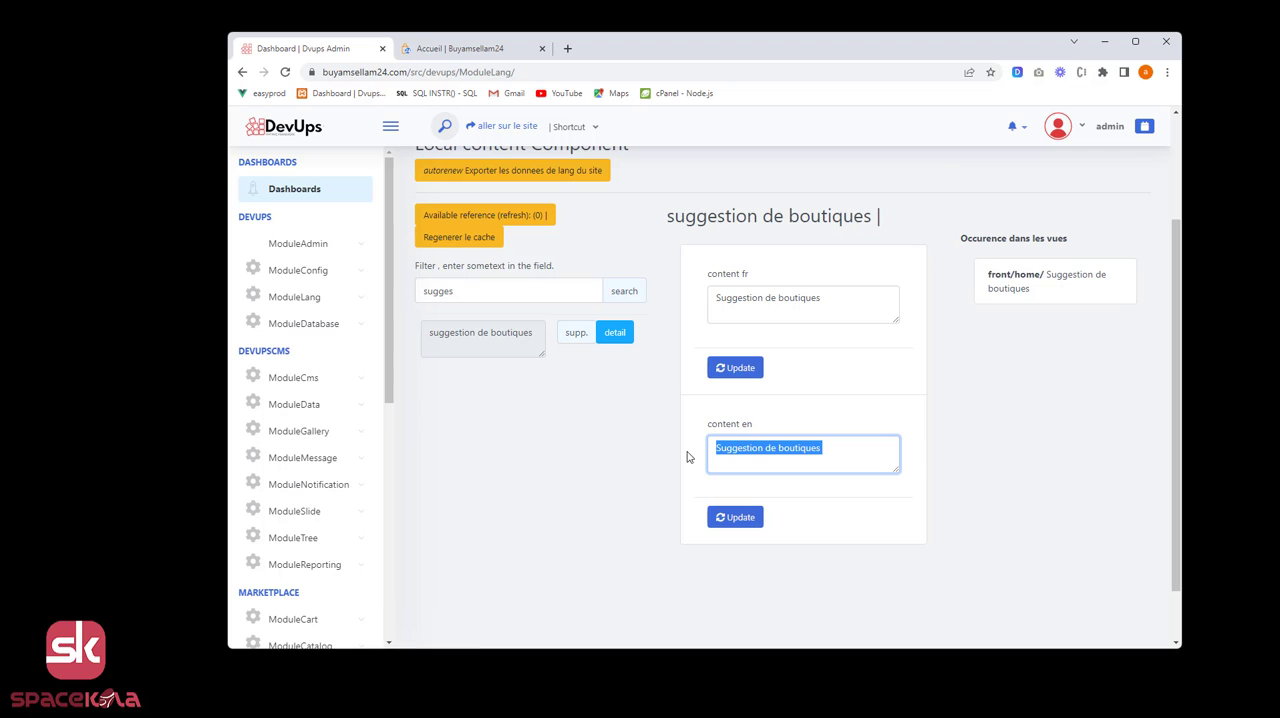
{"action": "key", "text": "ctrl+c"}
{"action": "key", "text": "ctrl+c"}
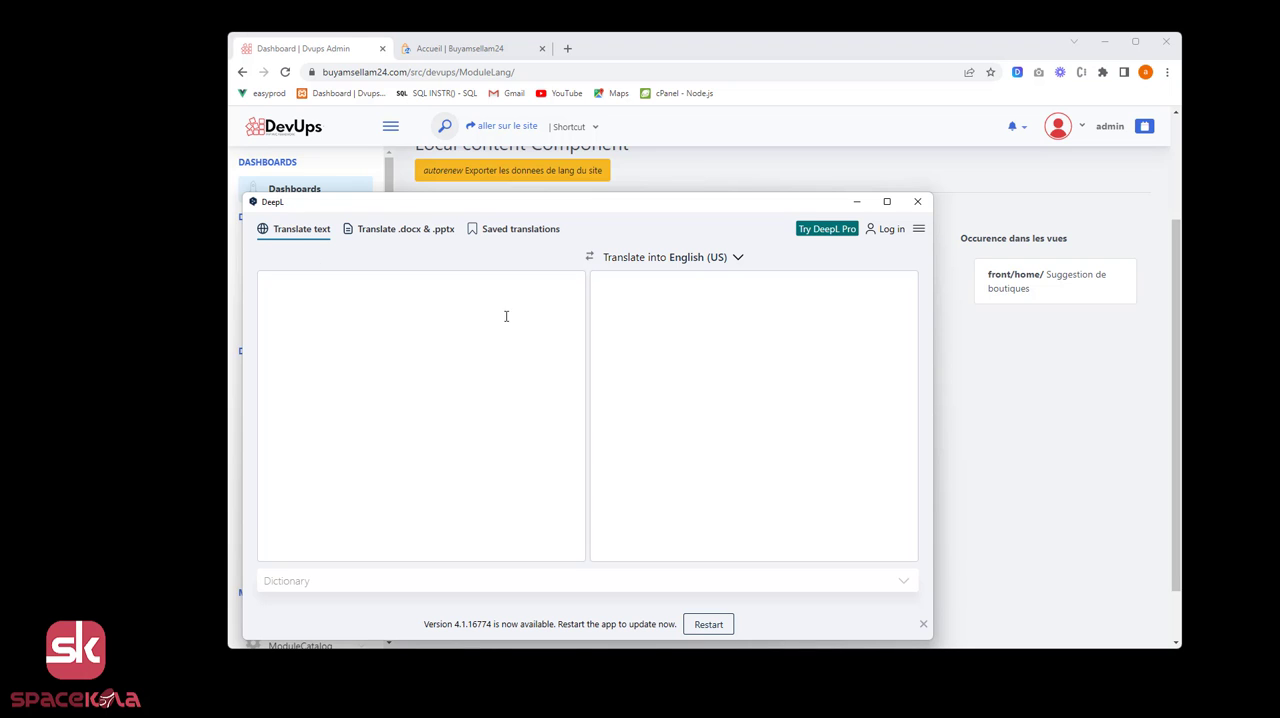
{"action": "left_click_drag", "start_coordinate": [603, 206], "coordinate": [421, 233]}
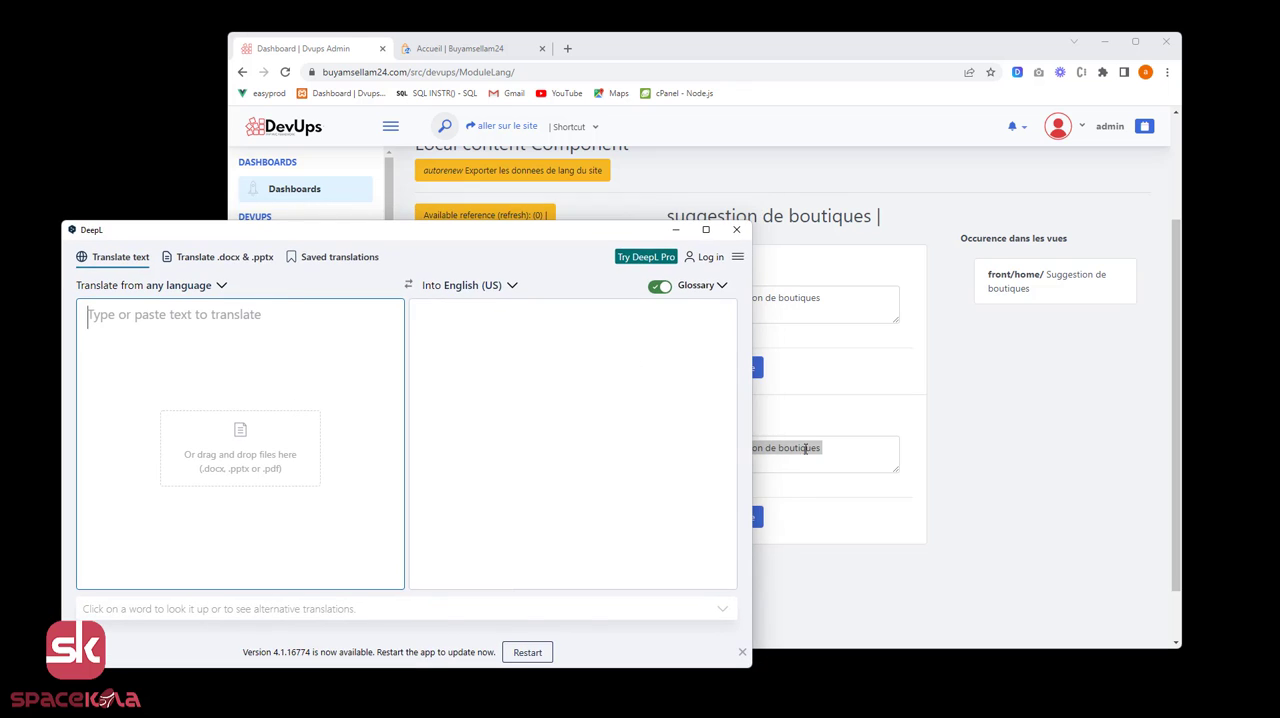
{"action": "triple_click", "coordinate": [833, 450]}
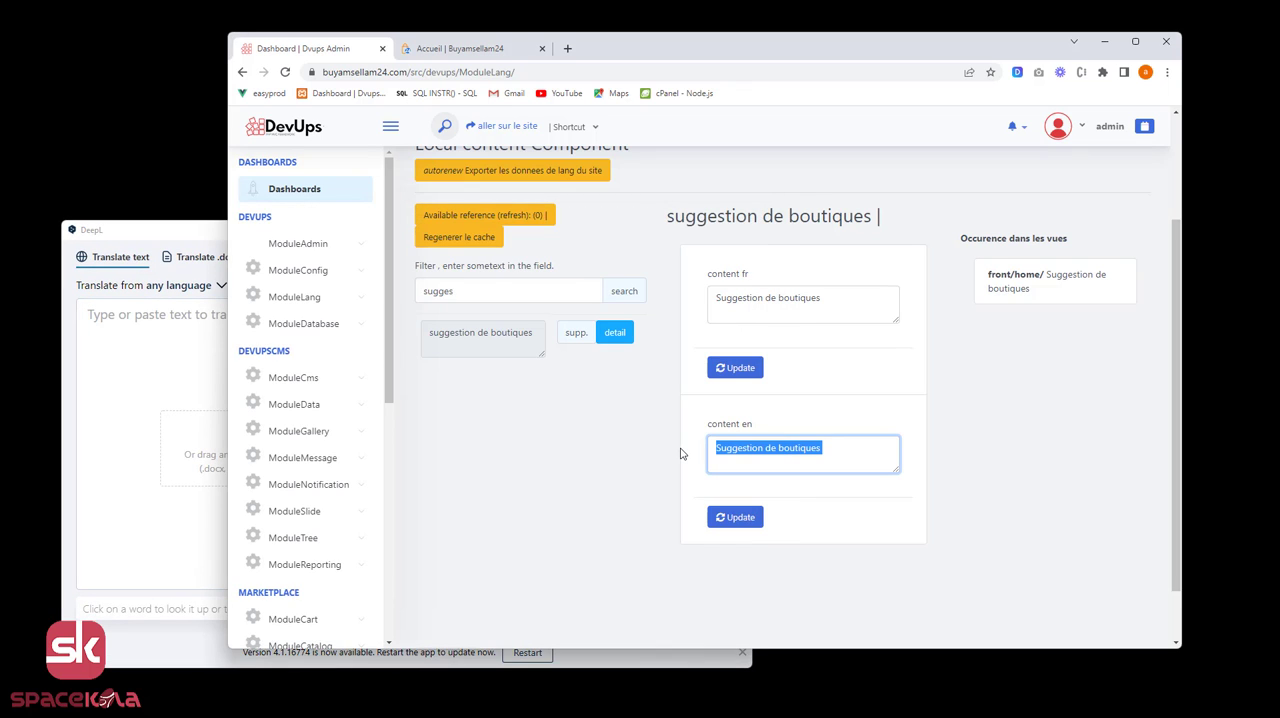
{"action": "key", "text": "ctrl+c"}
{"action": "key", "text": "ctrl+c"}
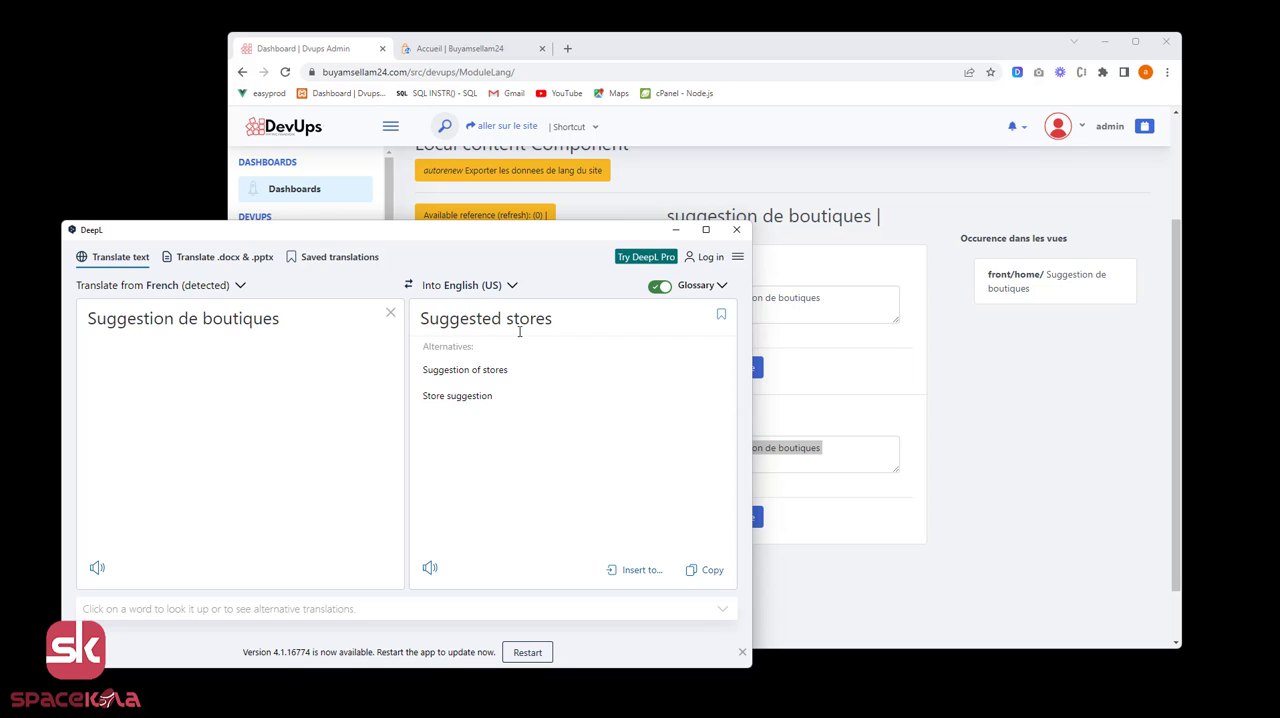
Replace the English content of "suggestion de boutiques" with DeepL's translation "Suggested stores" and save the update.
{"action": "left_click_drag", "start_coordinate": [559, 321], "coordinate": [420, 337]}
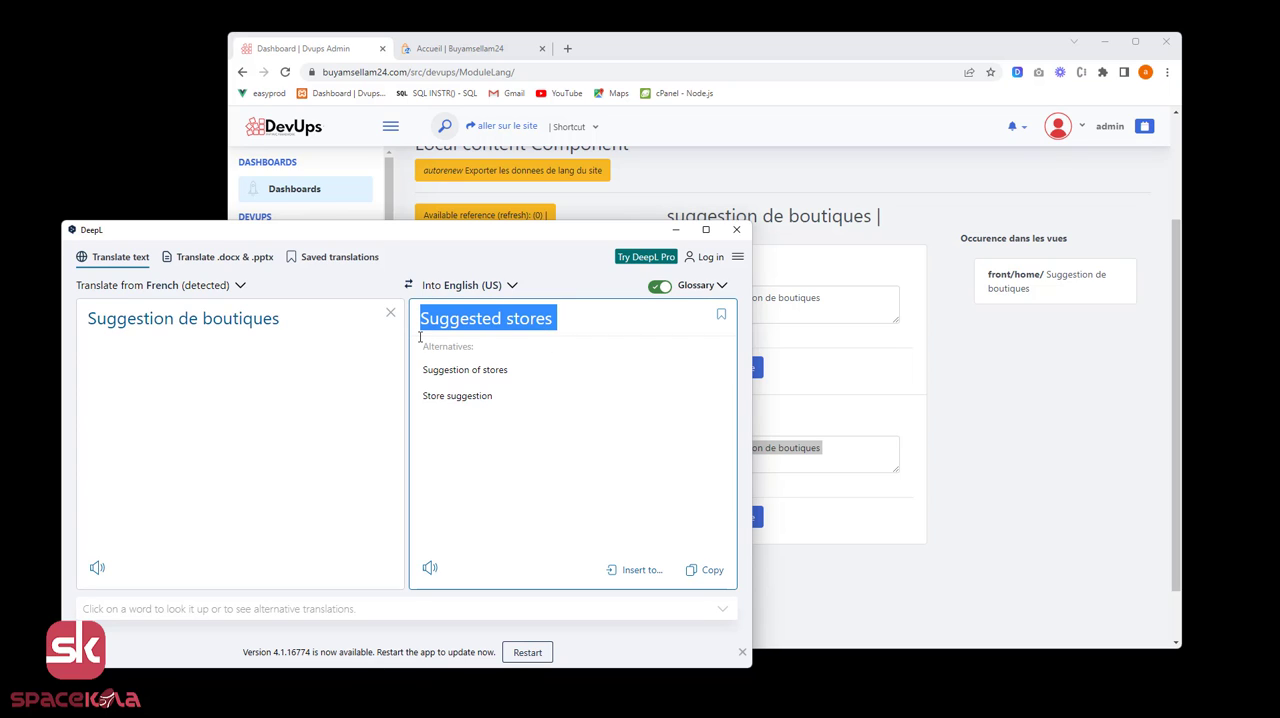
{"action": "left_click", "coordinate": [838, 437]}
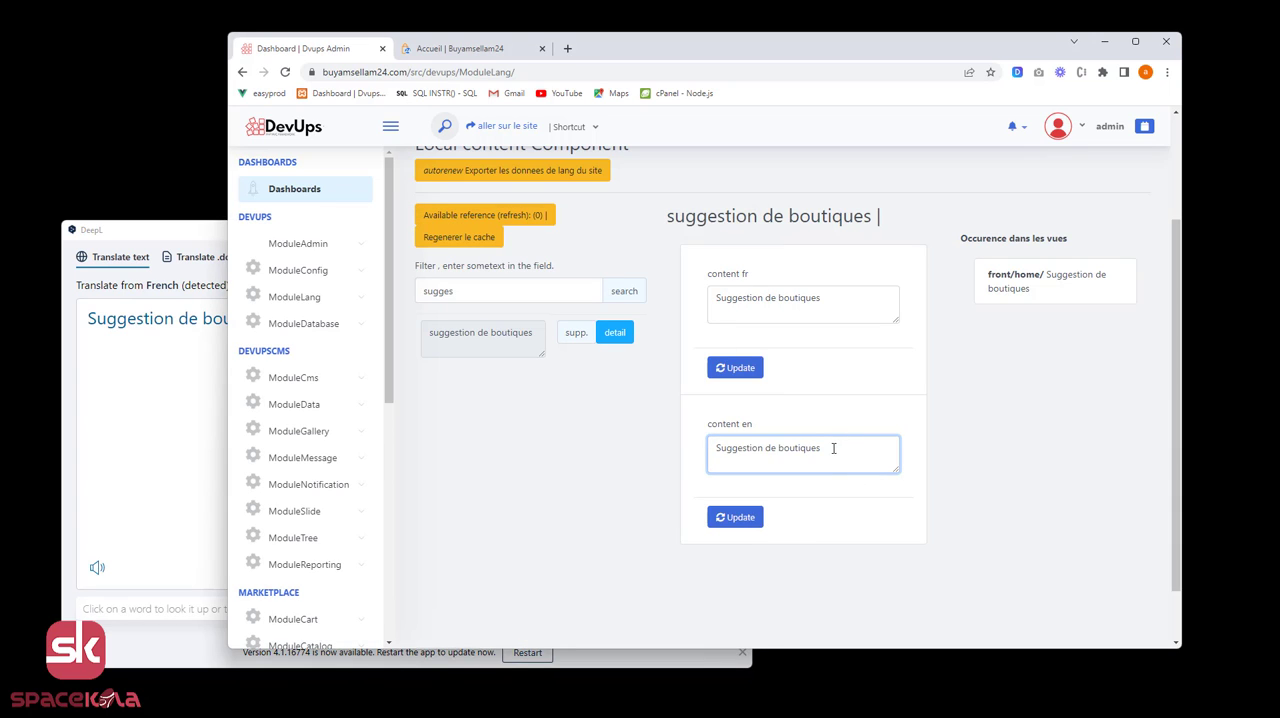
{"action": "left_click_drag", "start_coordinate": [833, 448], "coordinate": [681, 455]}
{"action": "key", "text": "ctrl+v"}
{"action": "left_click", "coordinate": [740, 518]}
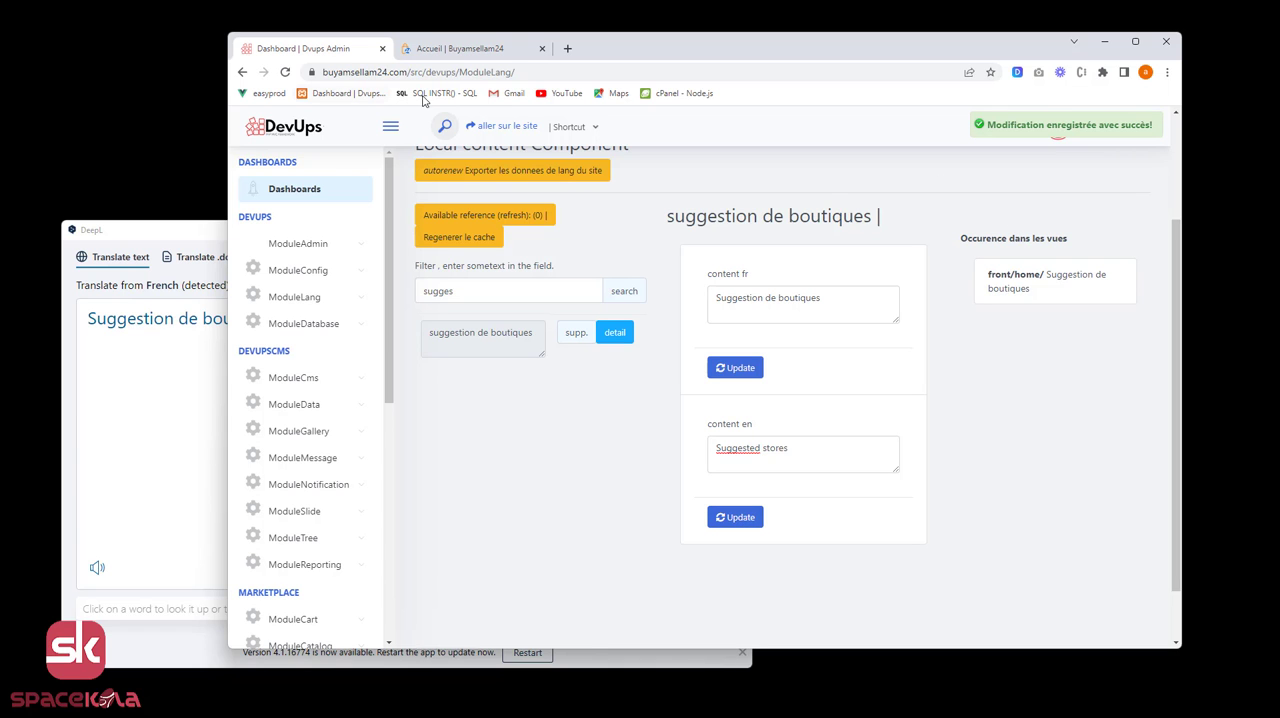
Reload the English Buyamsellam24 home page and check the heading of the store suggestions section.
{"action": "left_click", "coordinate": [468, 50]}
{"action": "key", "text": "F5"}
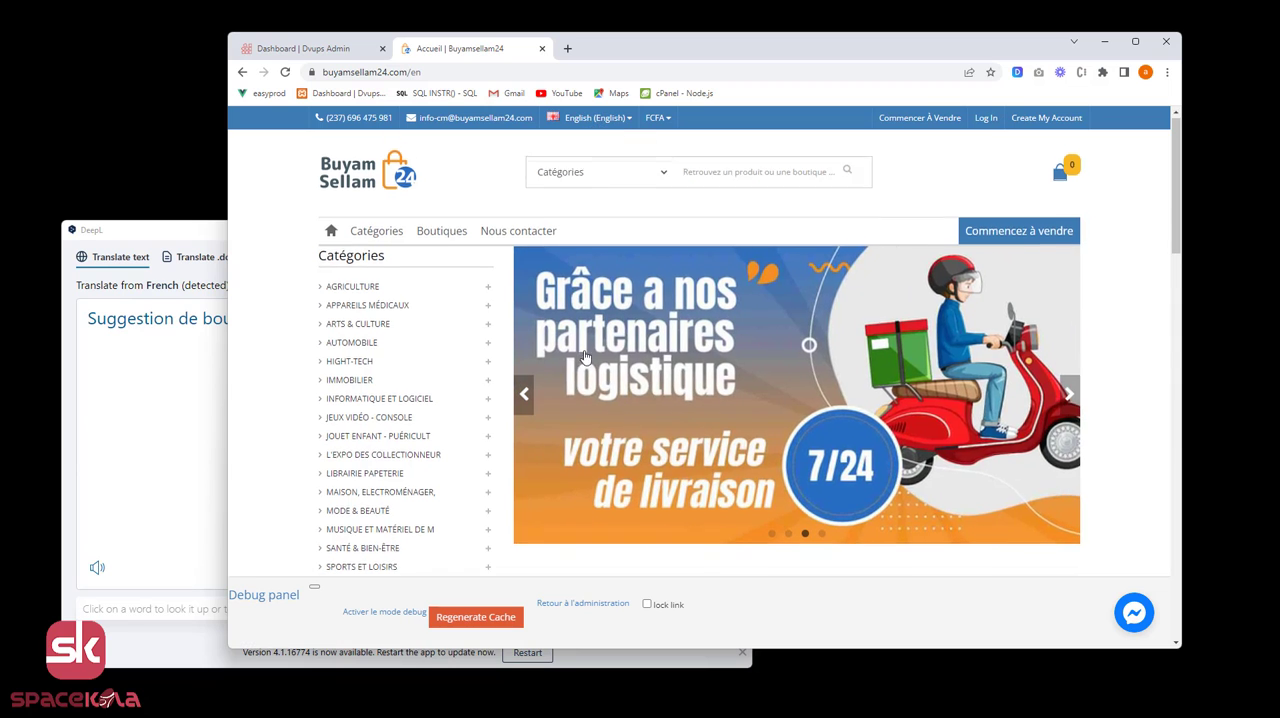
{"action": "scroll", "coordinate": [580, 355], "scroll_direction": "down", "scroll_amount": 4}
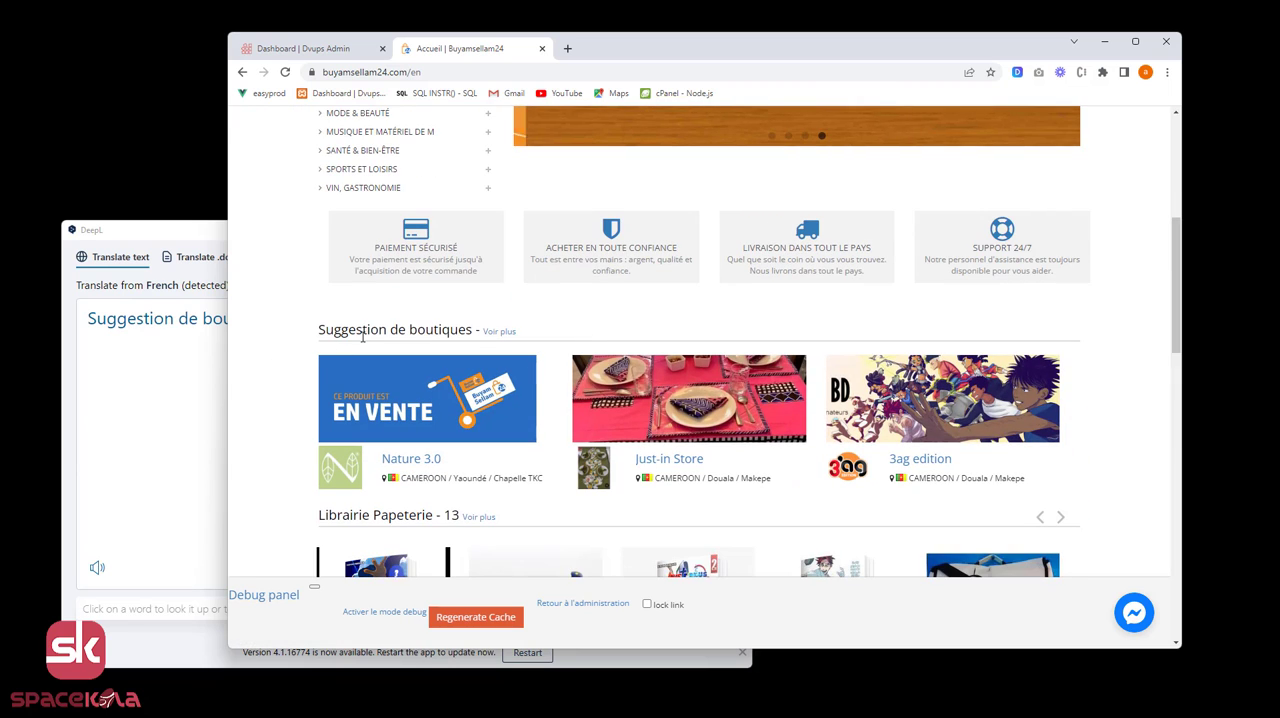
{"action": "left_click", "coordinate": [285, 72]}
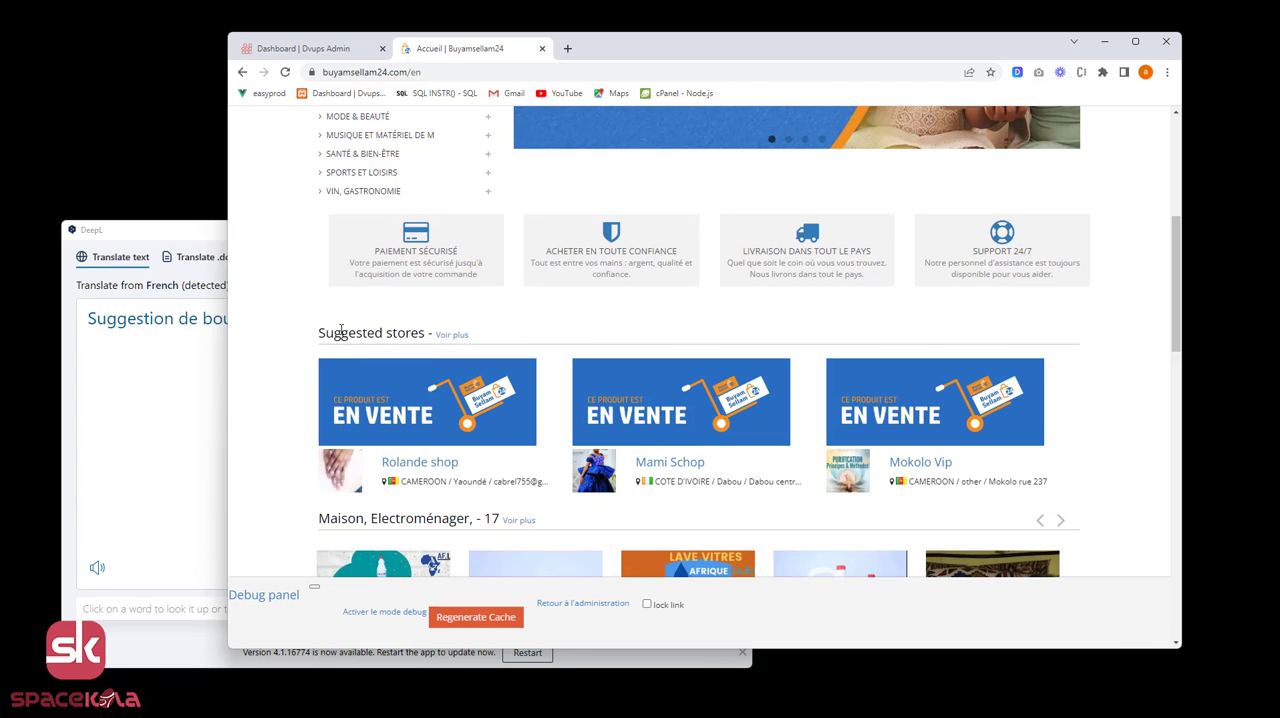
{"action": "scroll", "coordinate": [408, 300], "scroll_direction": "up", "scroll_amount": 4}
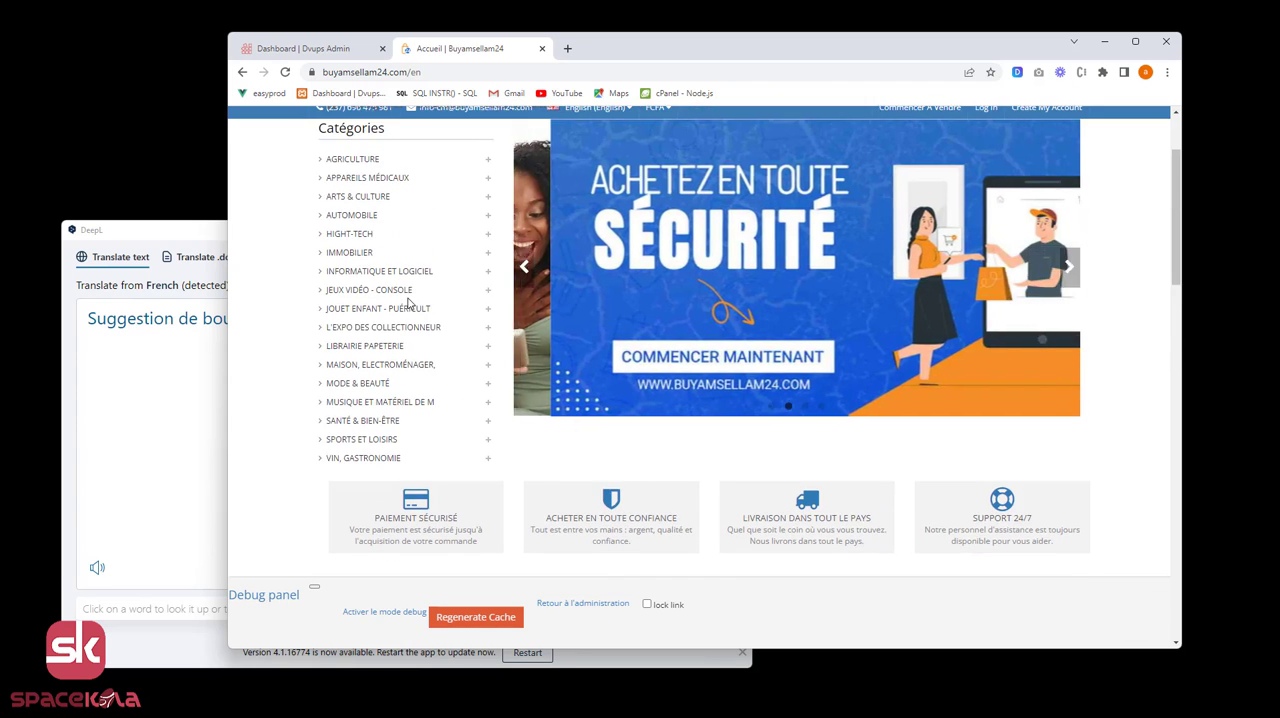
Return to the ModuleLang admin page, reload the local content list and open the export of the site's language data.
{"action": "left_click", "coordinate": [330, 49]}
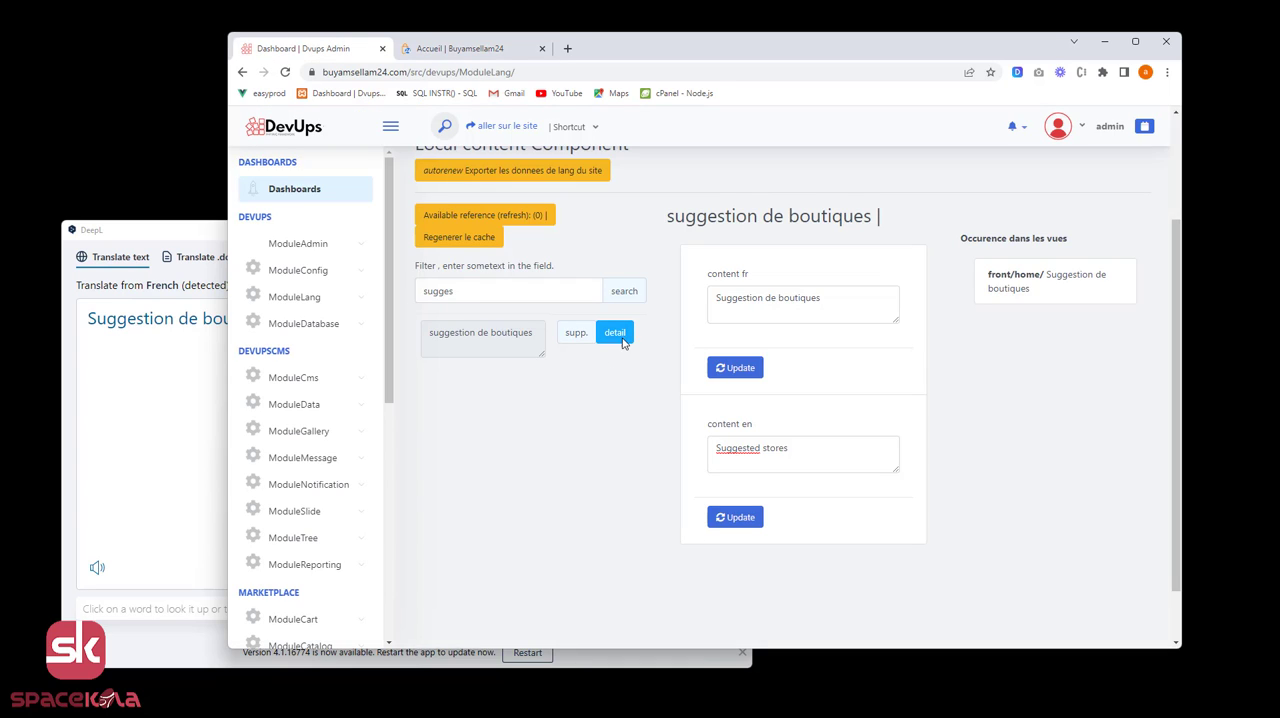
{"action": "left_click", "coordinate": [285, 73]}
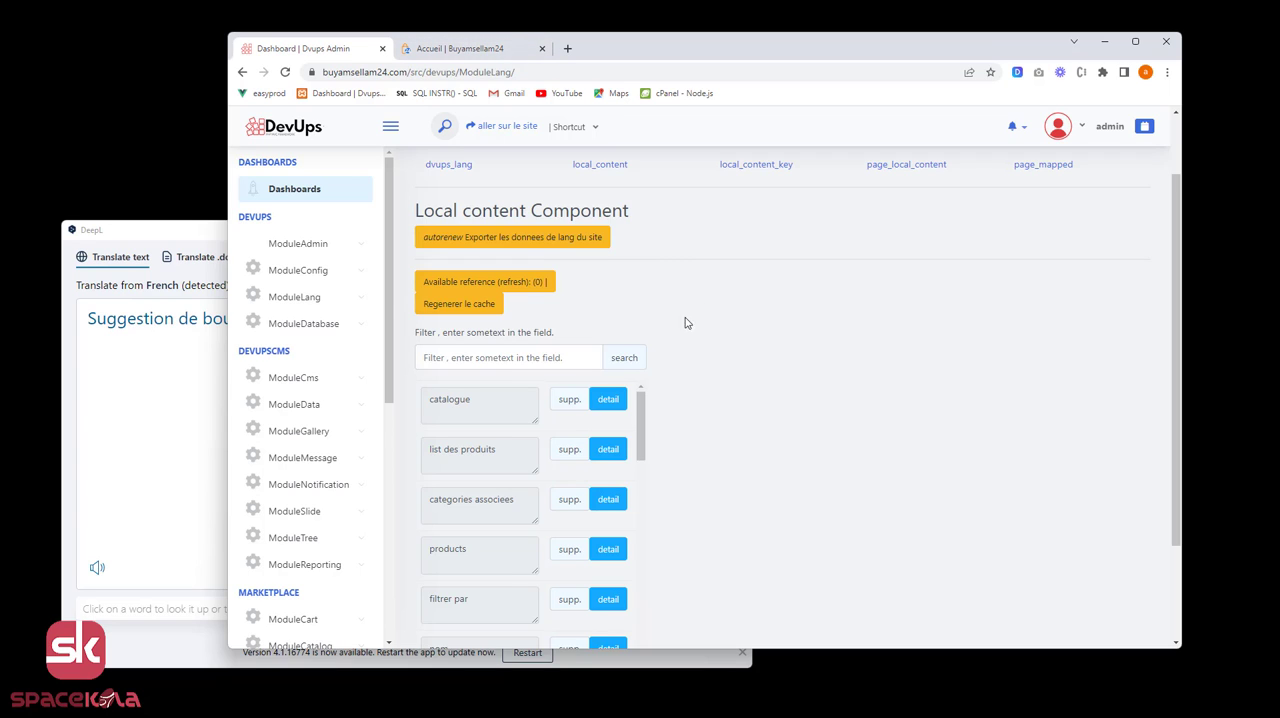
{"action": "scroll", "coordinate": [703, 357], "scroll_direction": "down", "scroll_amount": 2}
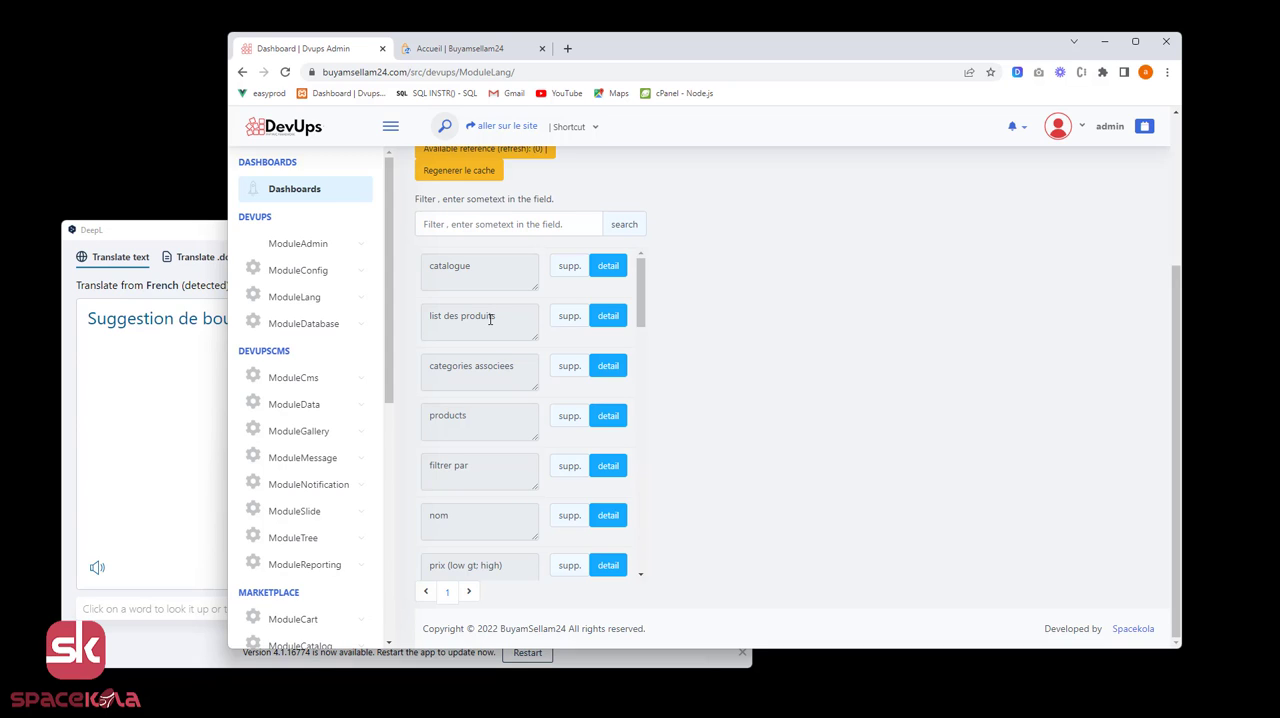
{"action": "left_click", "coordinate": [485, 224]}
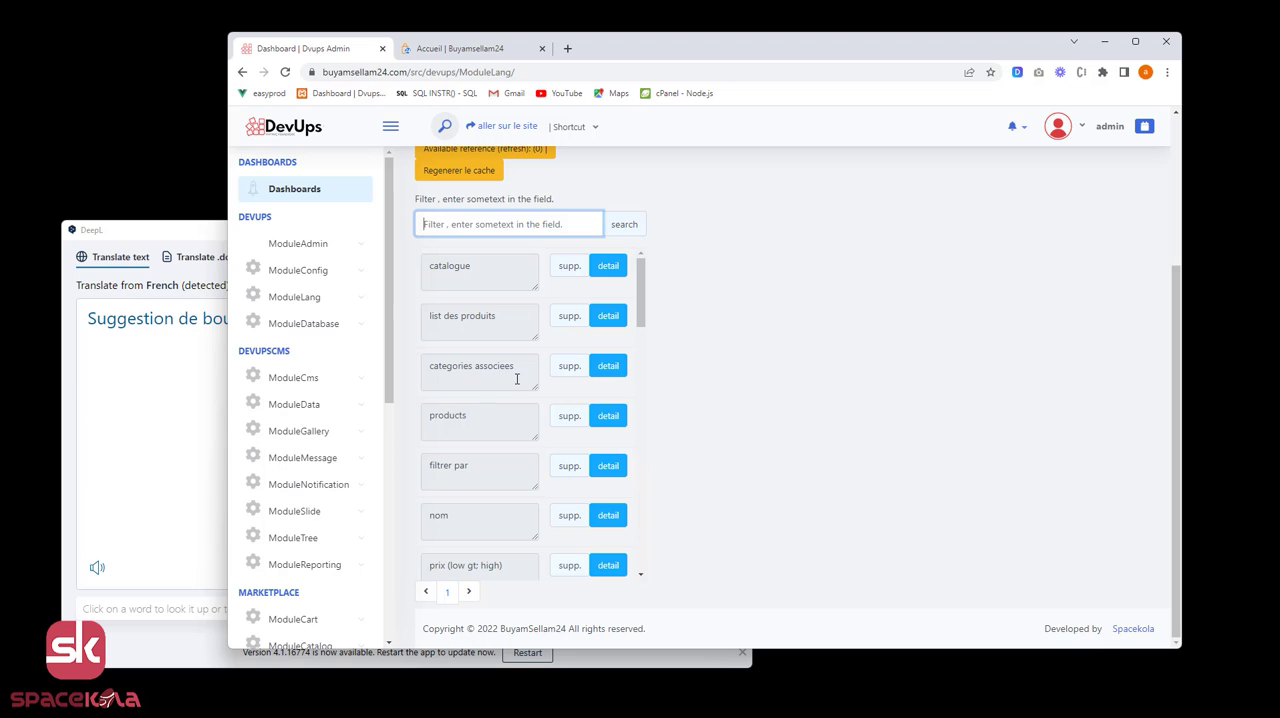
{"action": "scroll", "coordinate": [516, 366], "scroll_direction": "up", "scroll_amount": 2}
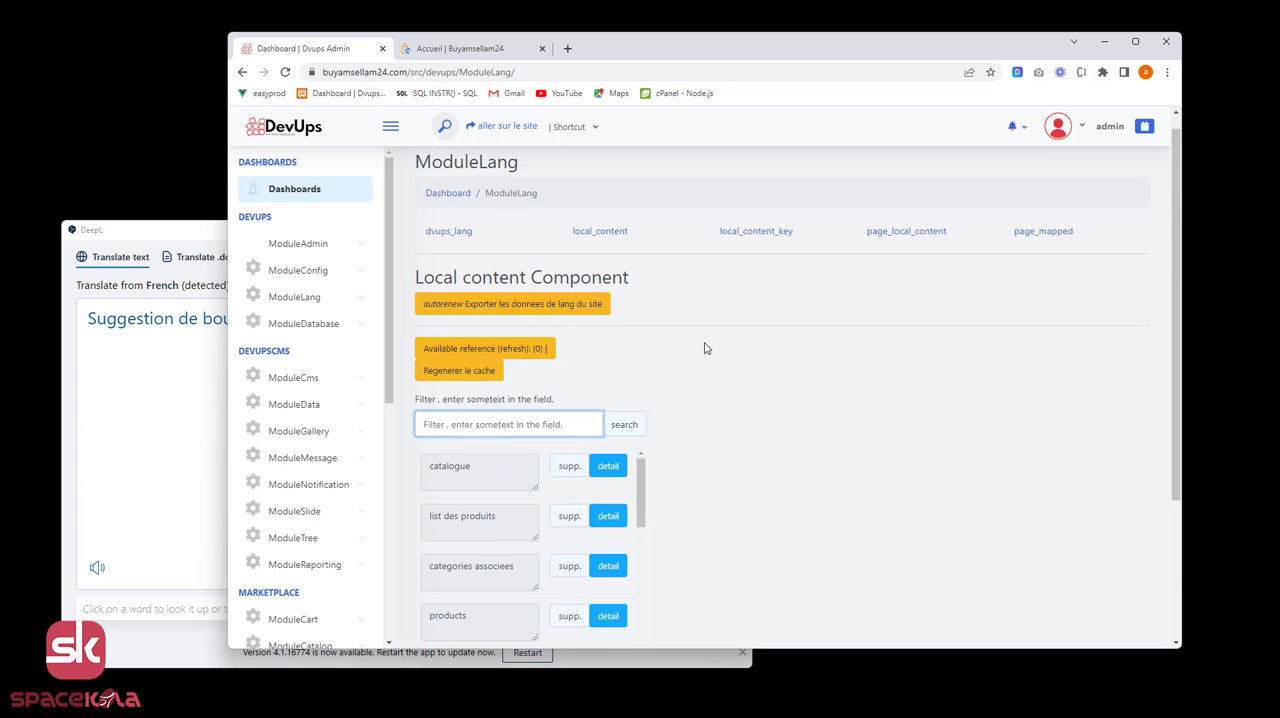
{"action": "left_click", "coordinate": [508, 309]}
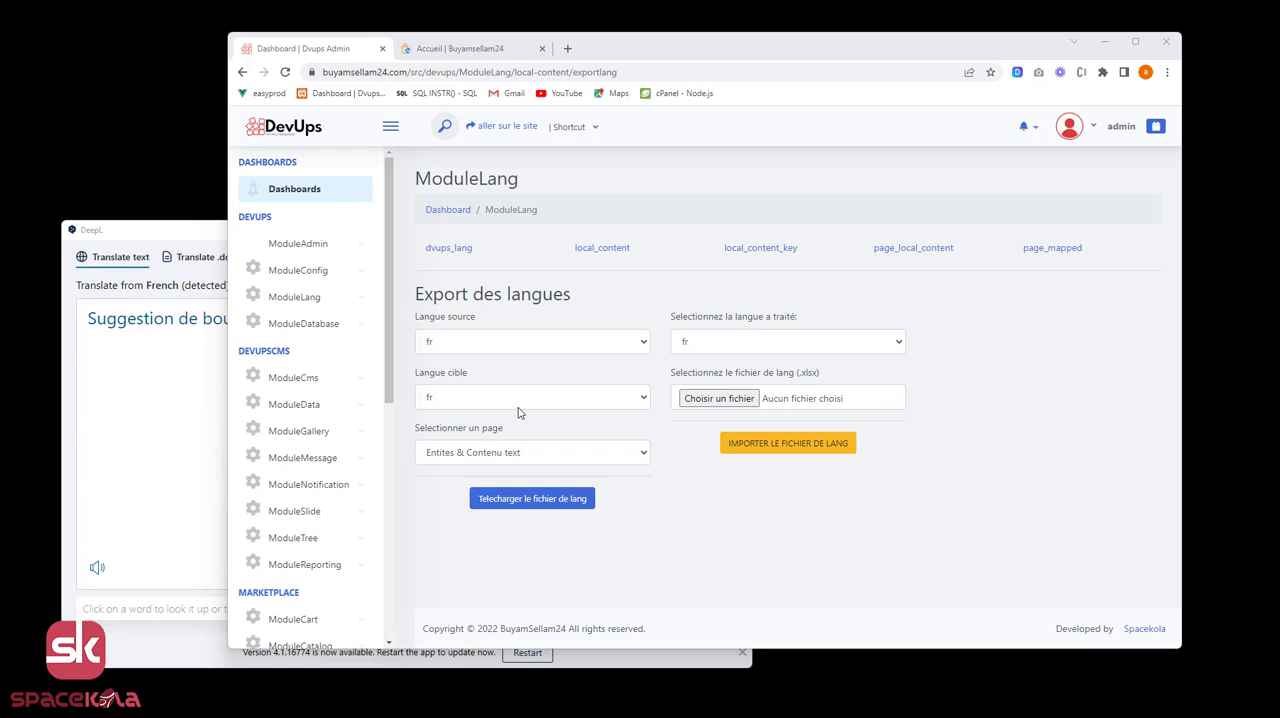
Review the available source and target languages for the export, keeping "fr" for both.
{"action": "left_click", "coordinate": [451, 347]}
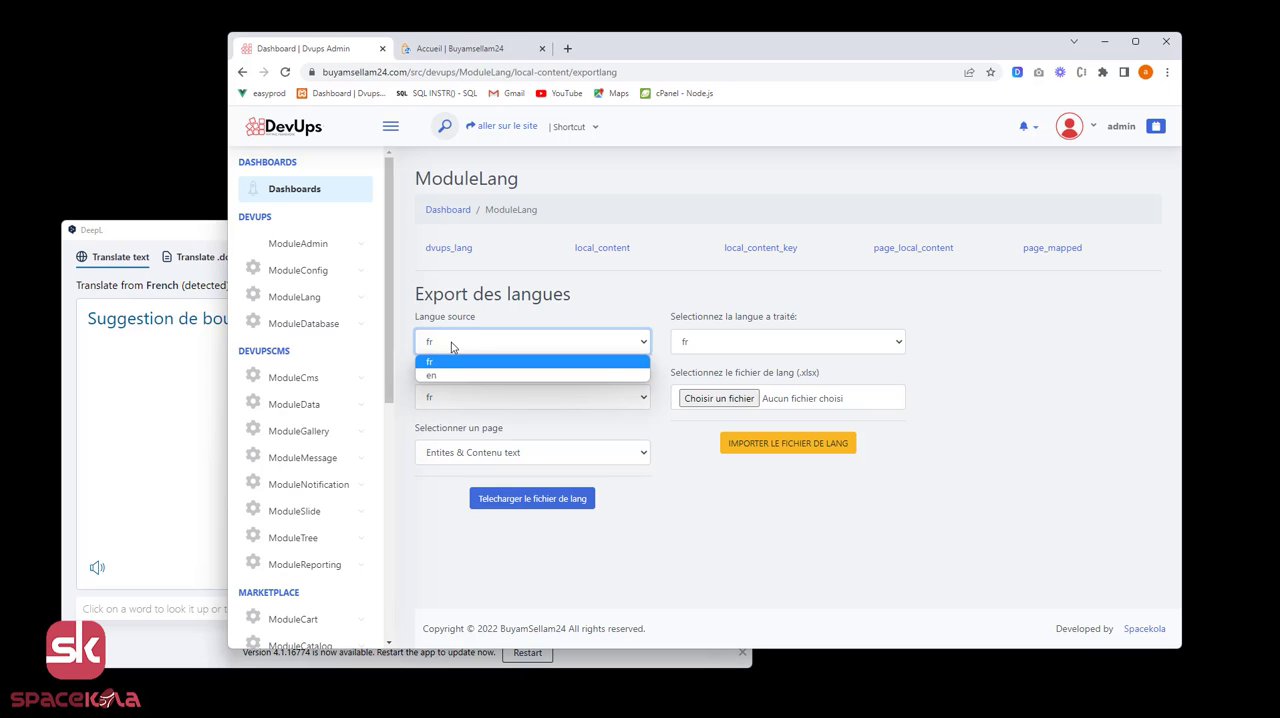
{"action": "left_click", "coordinate": [465, 347]}
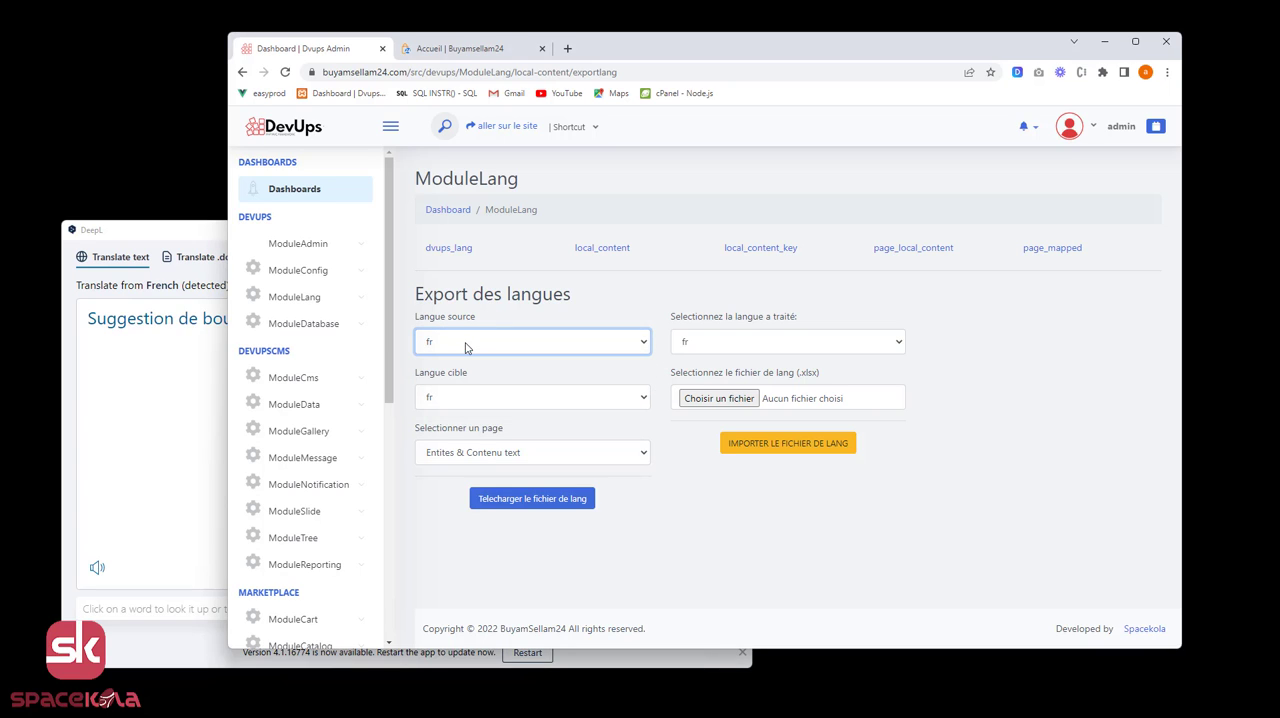
{"action": "left_click", "coordinate": [453, 405]}
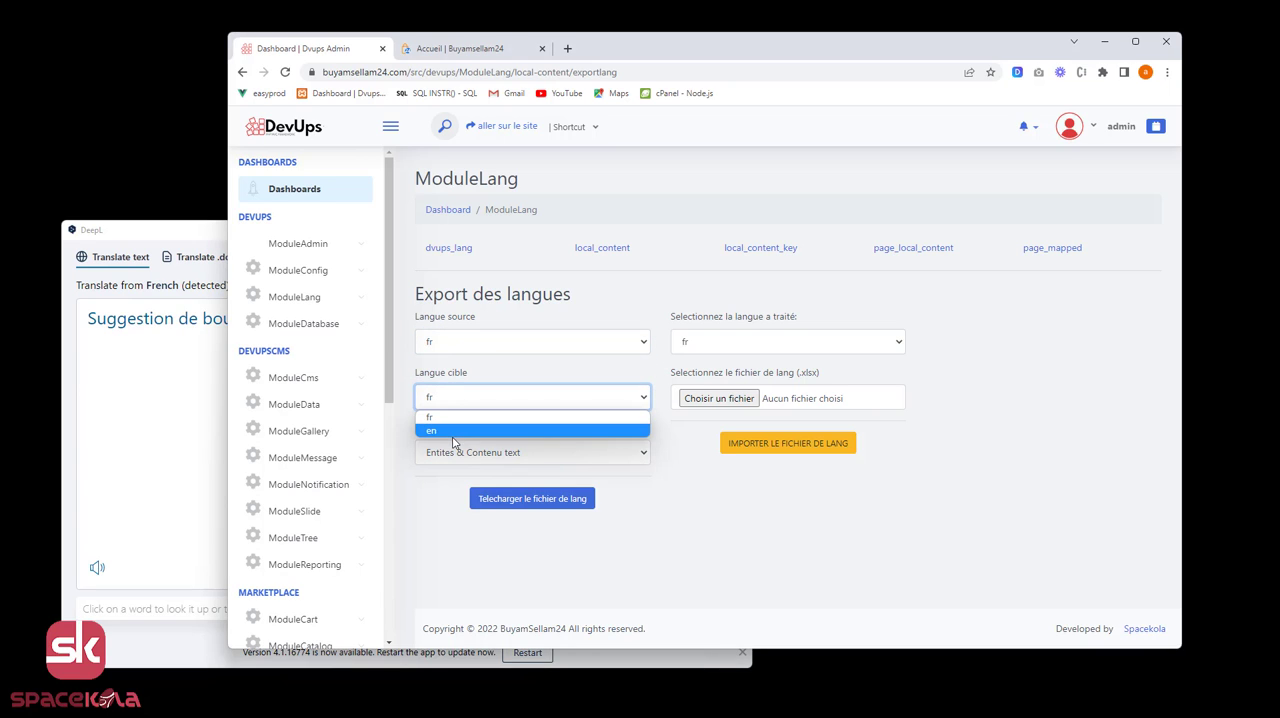
{"action": "left_click", "coordinate": [463, 408]}
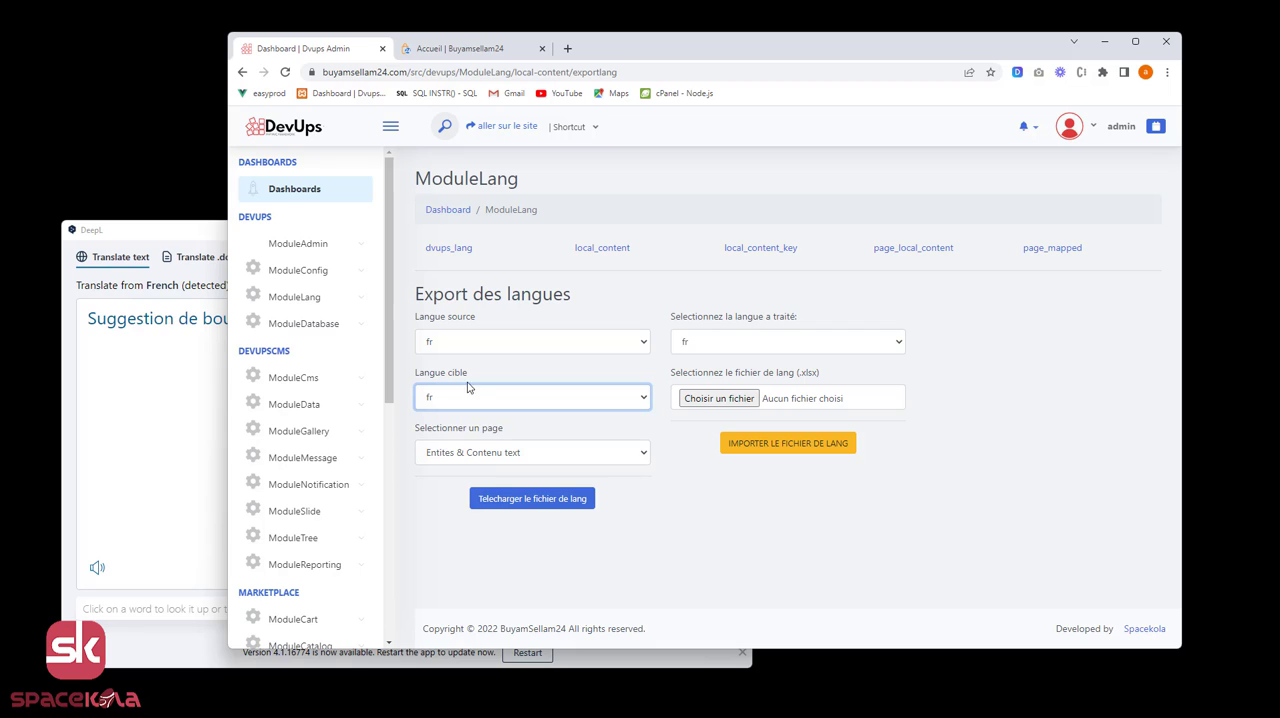
{"action": "left_click", "coordinate": [471, 452]}
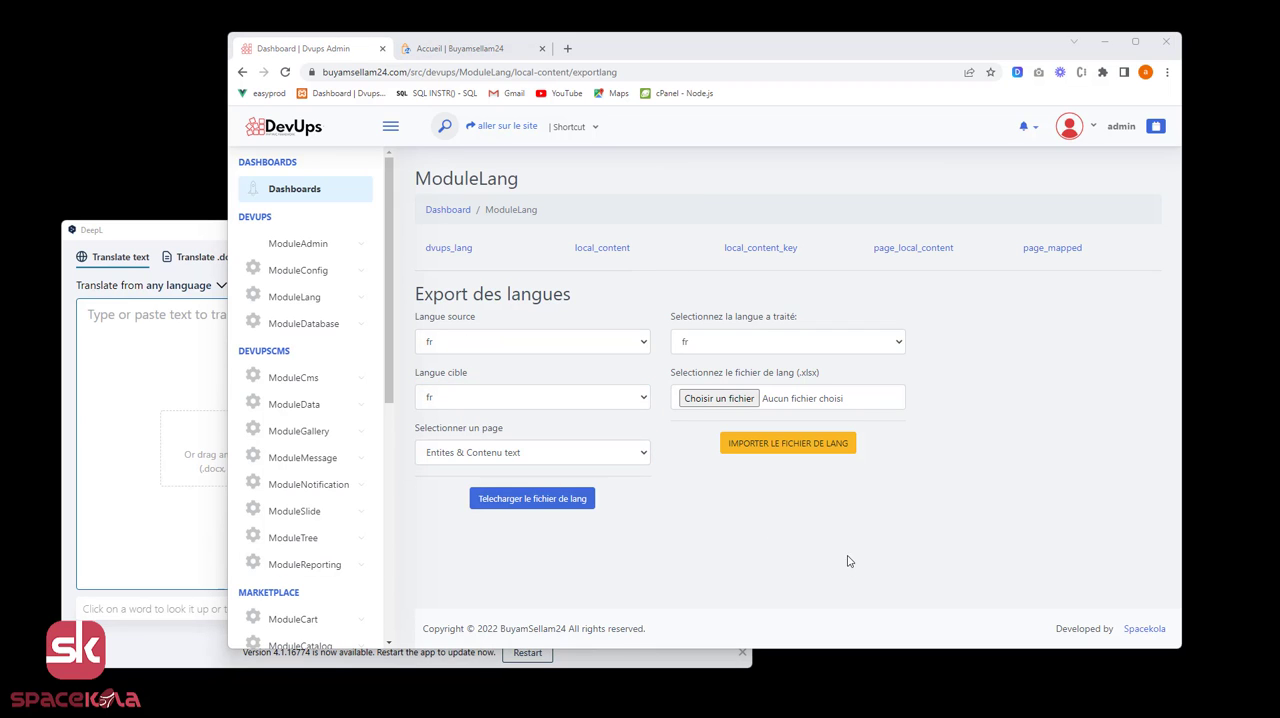
Choose "Contenu text" as the page to export and download the language file.
{"action": "left_click", "coordinate": [644, 458]}
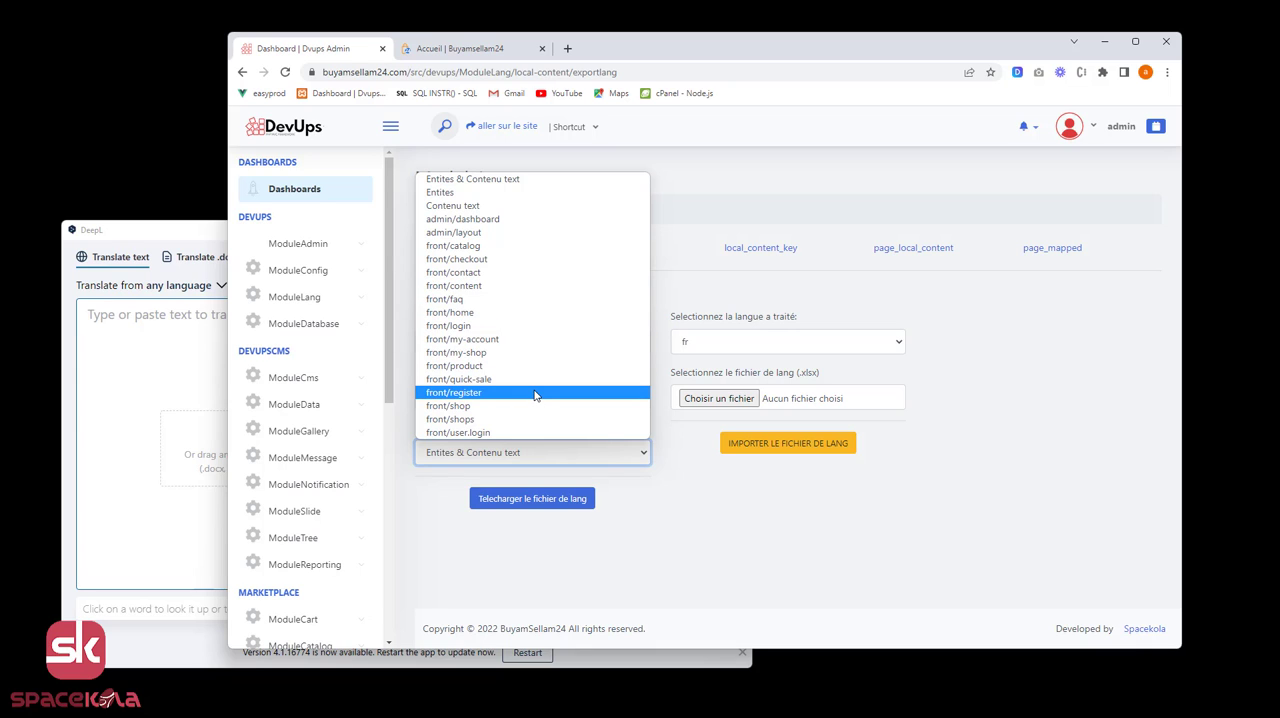
{"action": "left_click", "coordinate": [520, 206]}
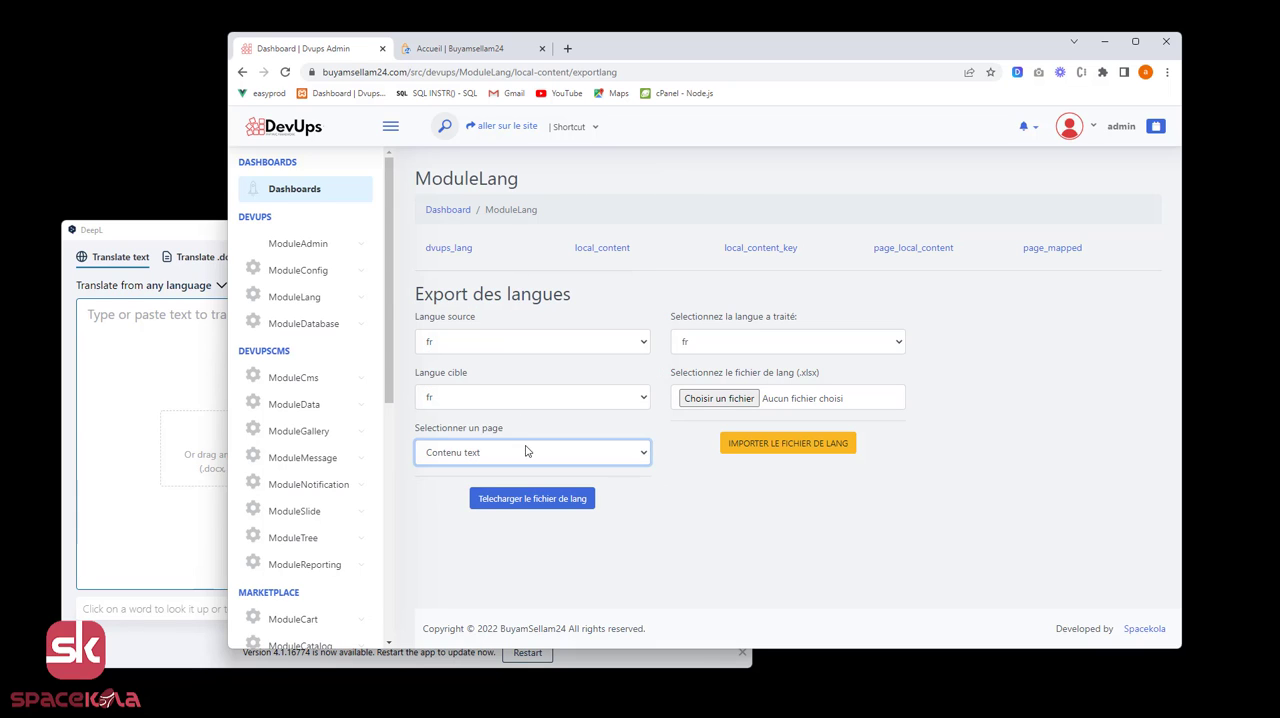
{"action": "left_click", "coordinate": [533, 500]}
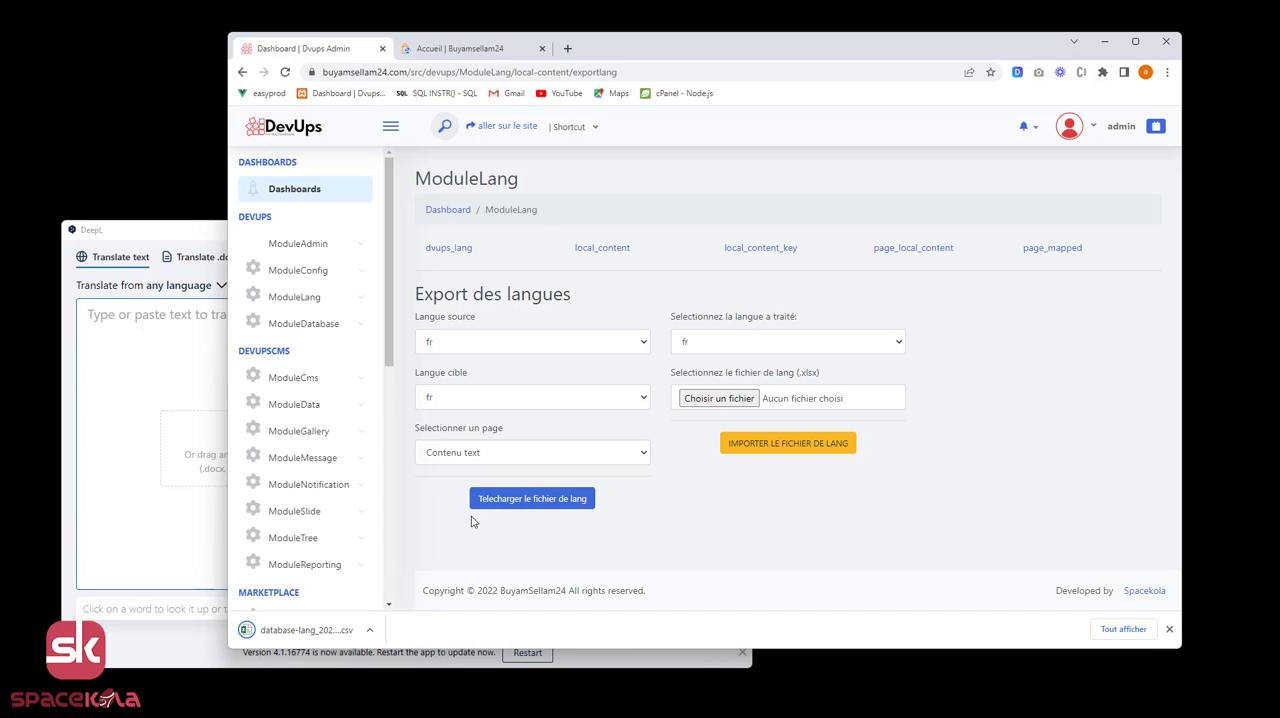
Show the downloaded database-lang CSV file in its folder.
{"action": "left_click", "coordinate": [348, 635]}
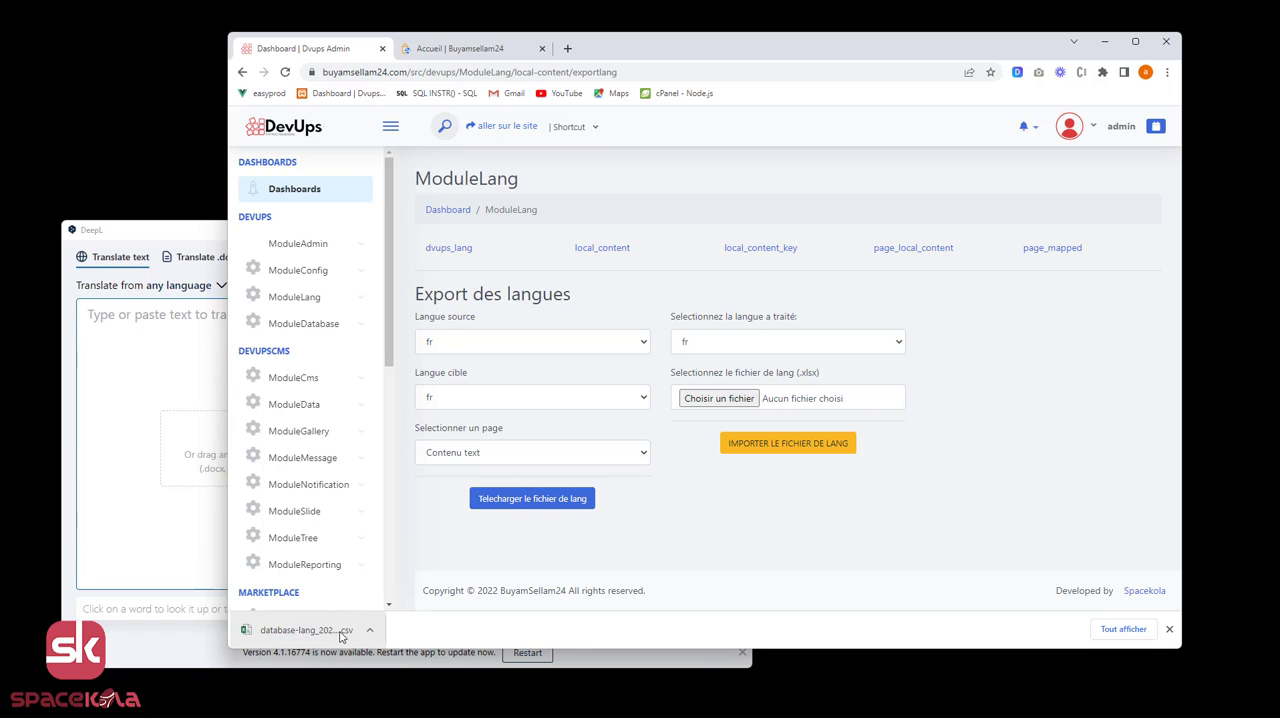
{"action": "left_click", "coordinate": [371, 631]}
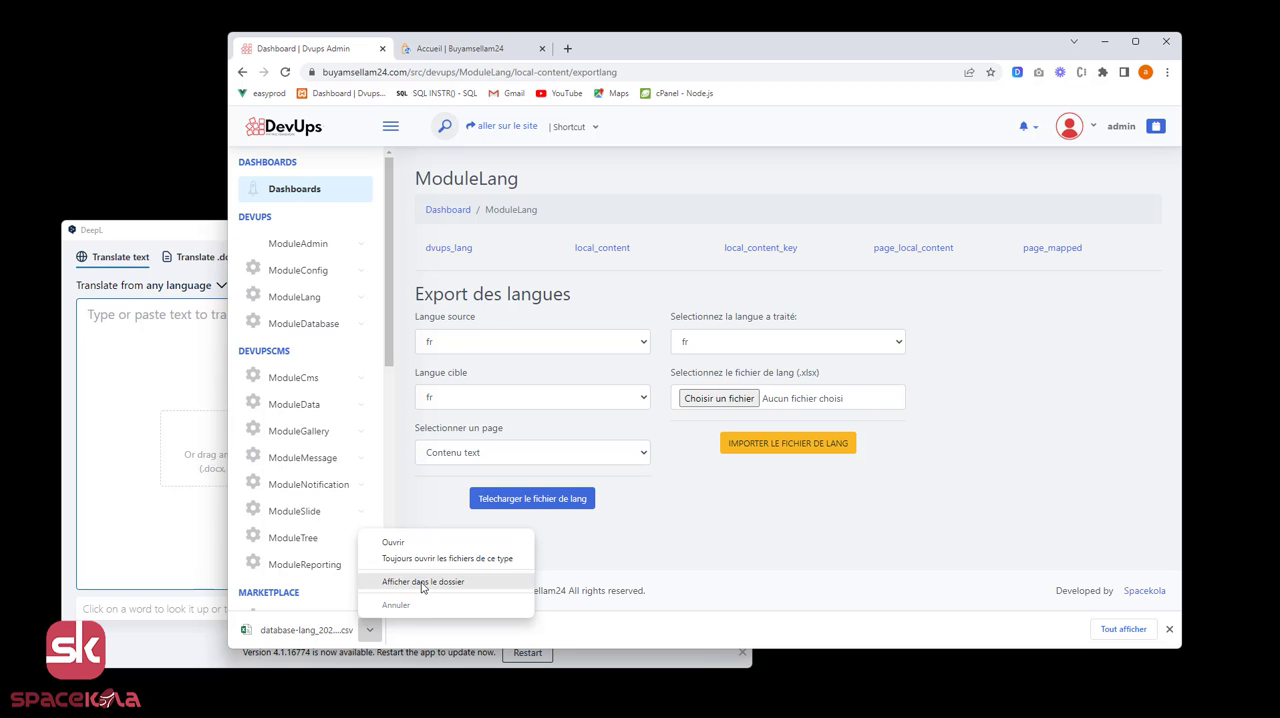
{"action": "left_click", "coordinate": [420, 584]}
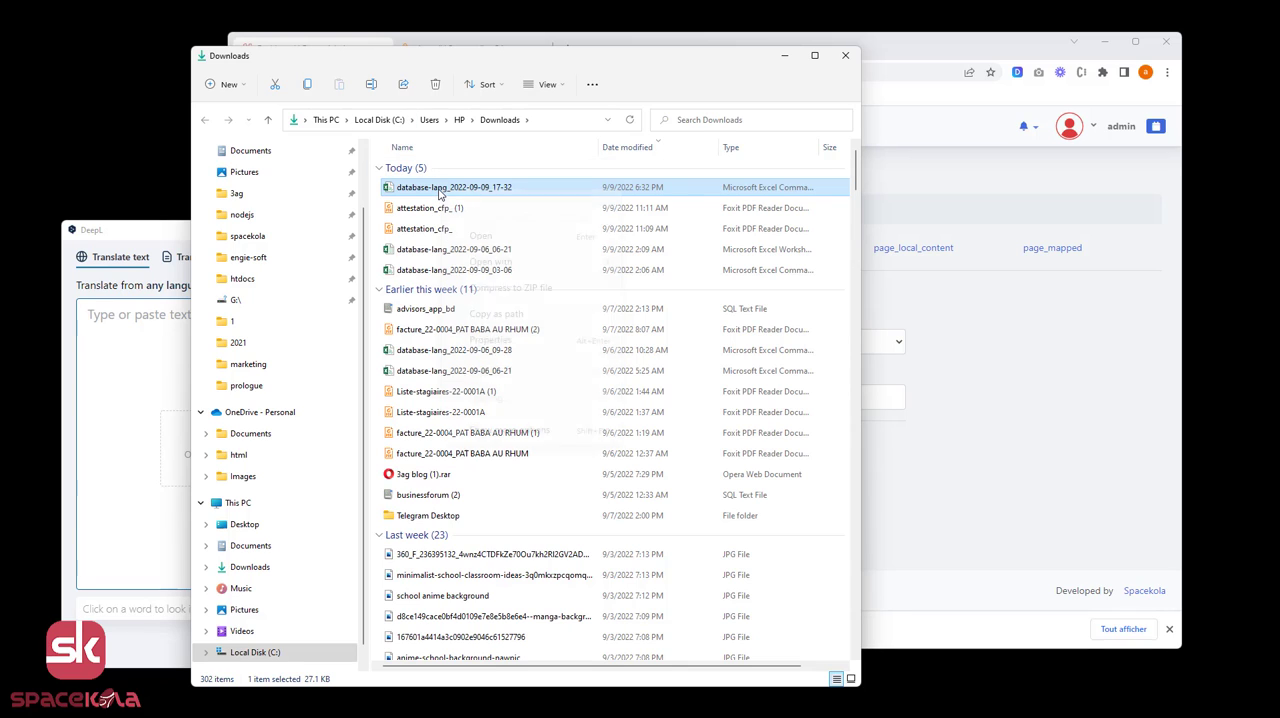
Open database-lang_2022-09-09_17-32 for editing in Notepad and move its window partly off the file list.
{"action": "right_click", "coordinate": [438, 193]}
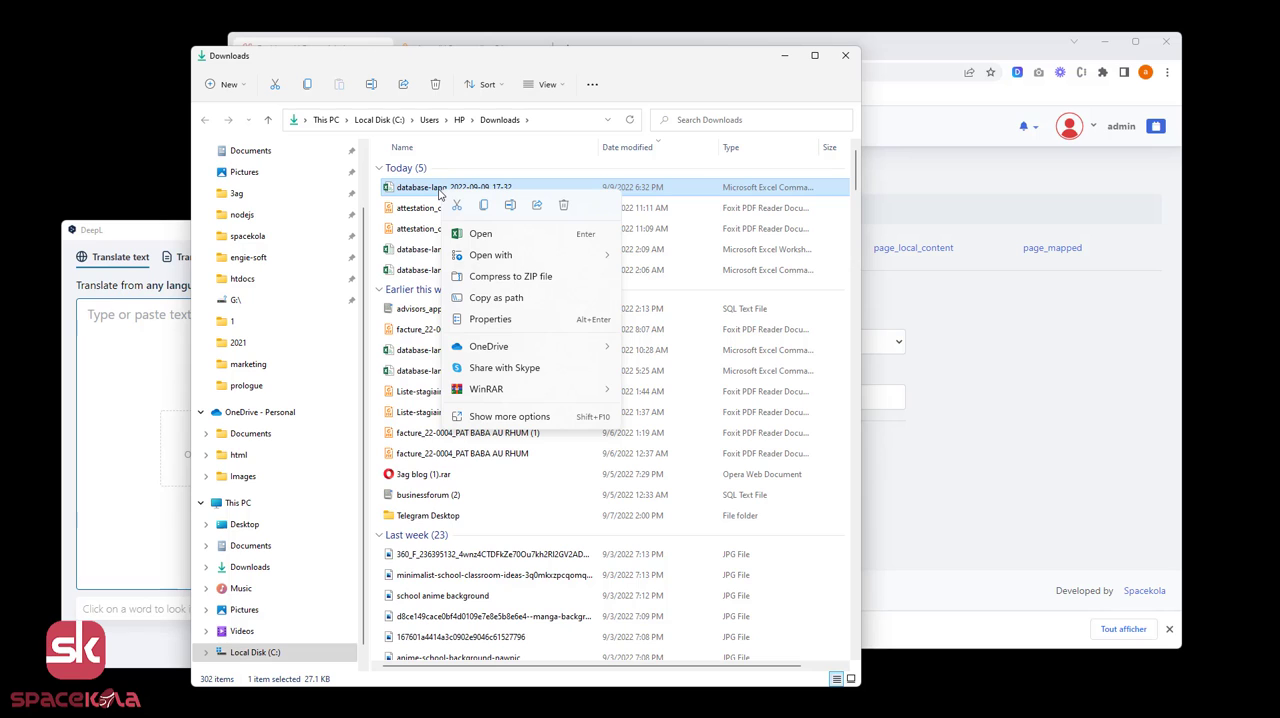
{"action": "mouse_move", "coordinate": [586, 255]}
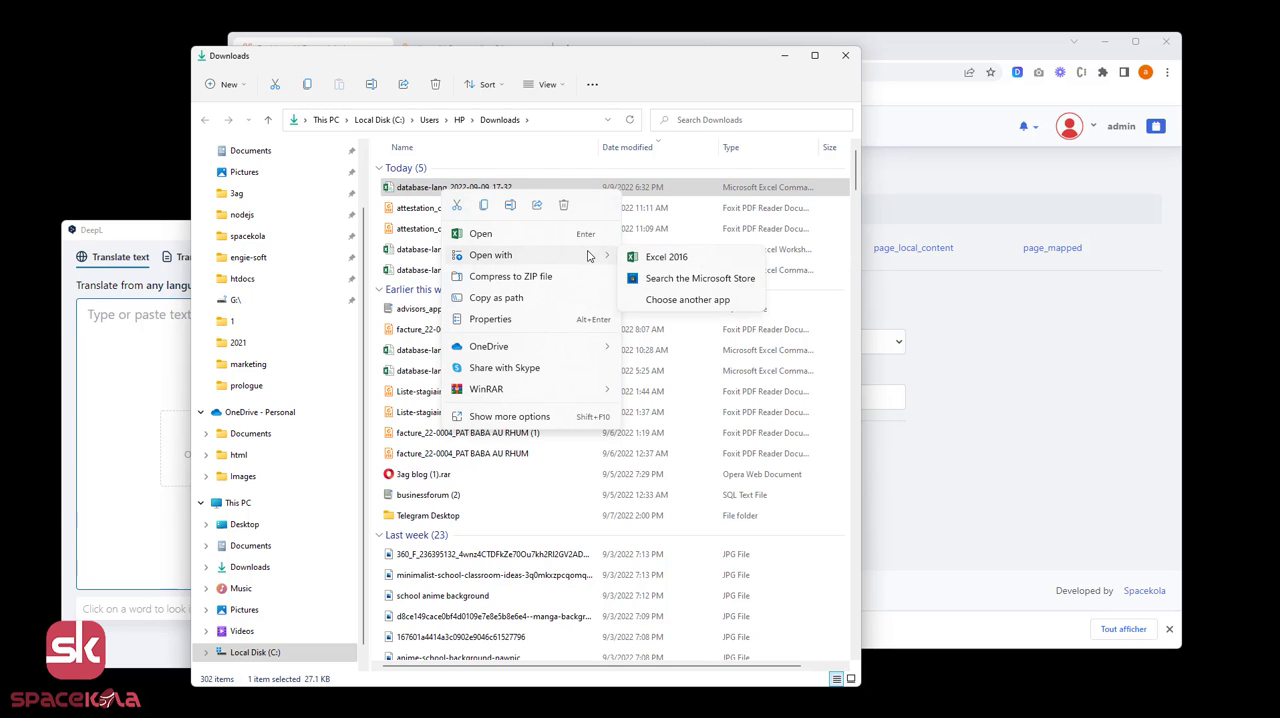
{"action": "left_click", "coordinate": [507, 416]}
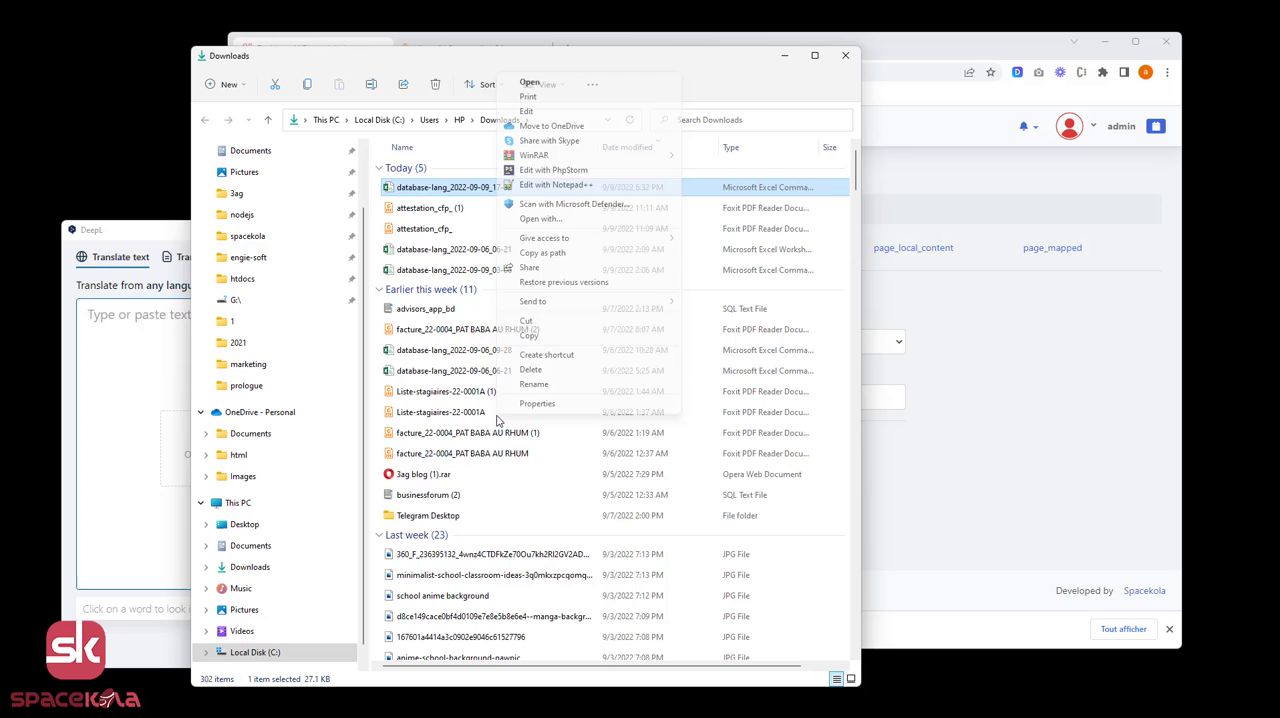
{"action": "left_click", "coordinate": [563, 111]}
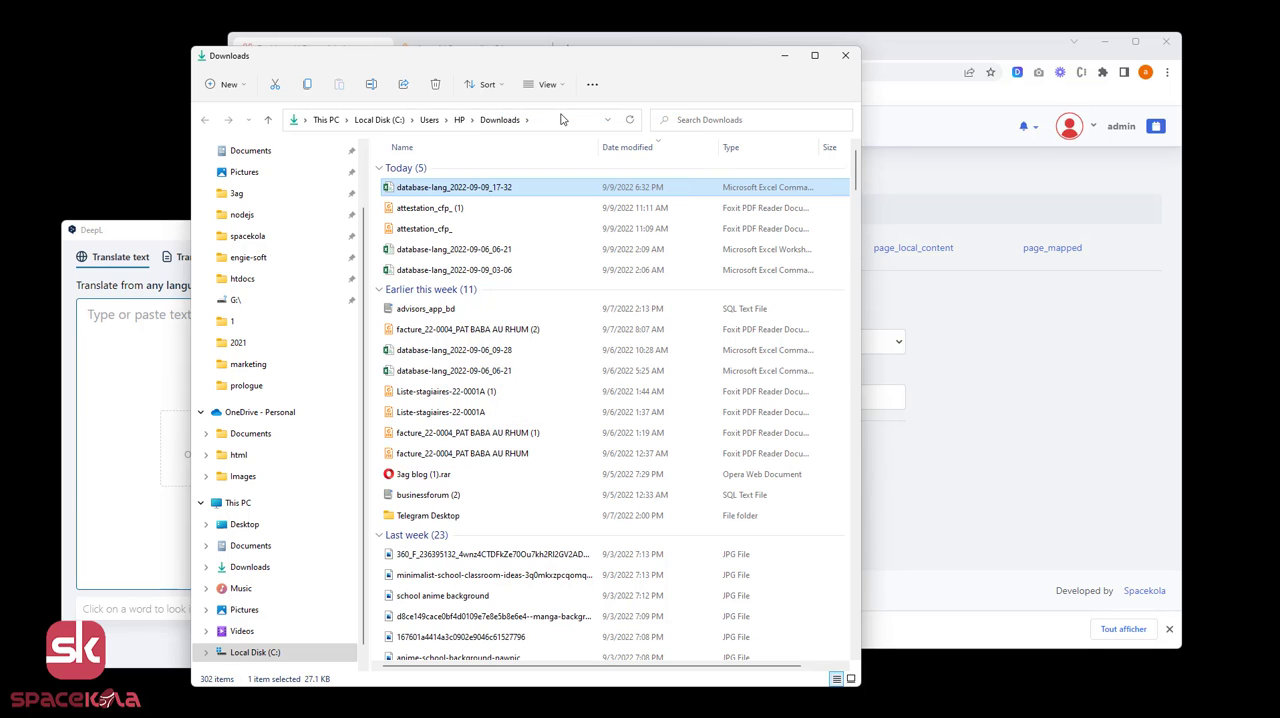
{"action": "left_click_drag", "start_coordinate": [560, 277], "coordinate": [764, 196]}
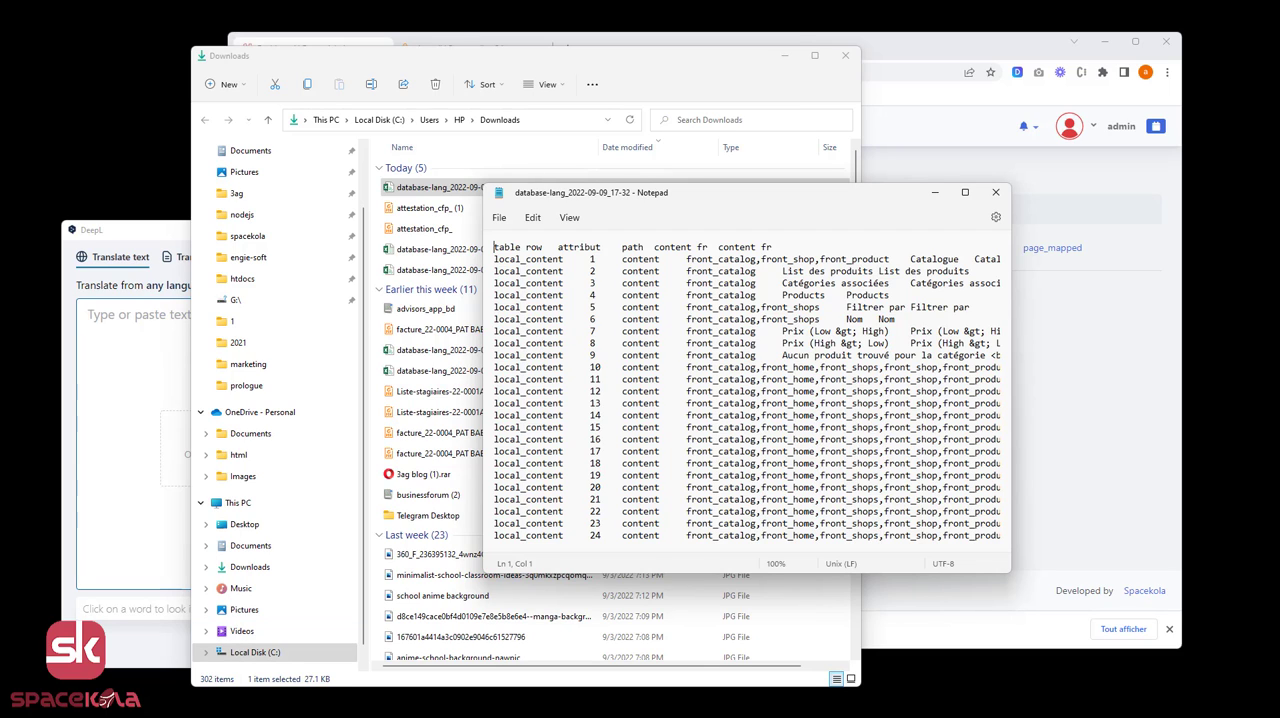
{"action": "key", "text": "super"}
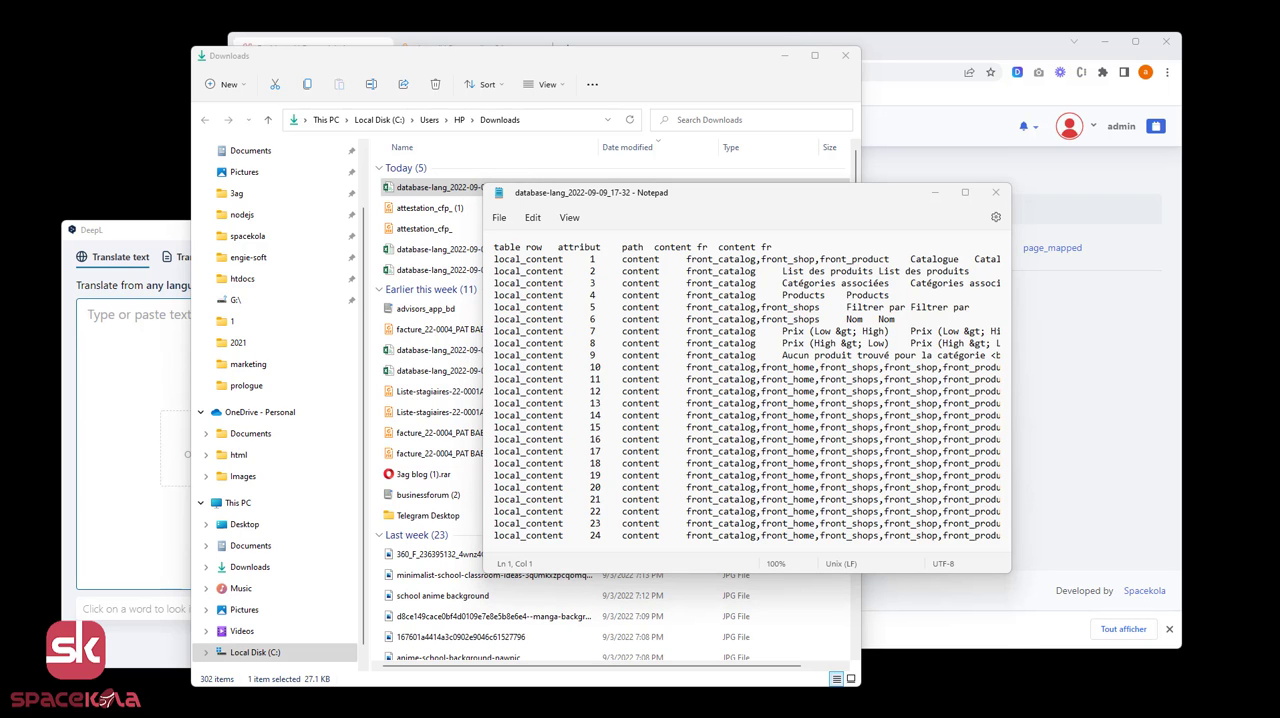
Copy the whole text of the exported language file from Notepad into the blank Excel workbook, starting at cell A1.
{"action": "left_click_drag", "start_coordinate": [2, 222], "coordinate": [337, 188]}
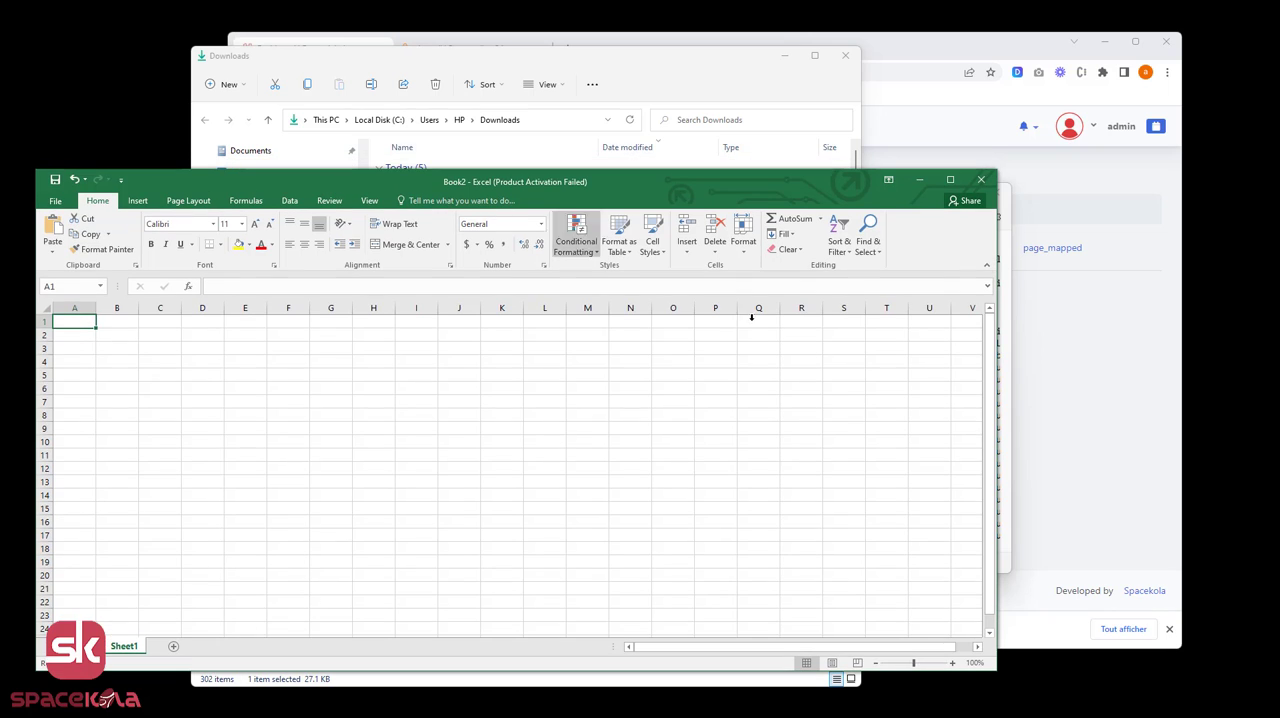
{"action": "left_click", "coordinate": [1005, 367]}
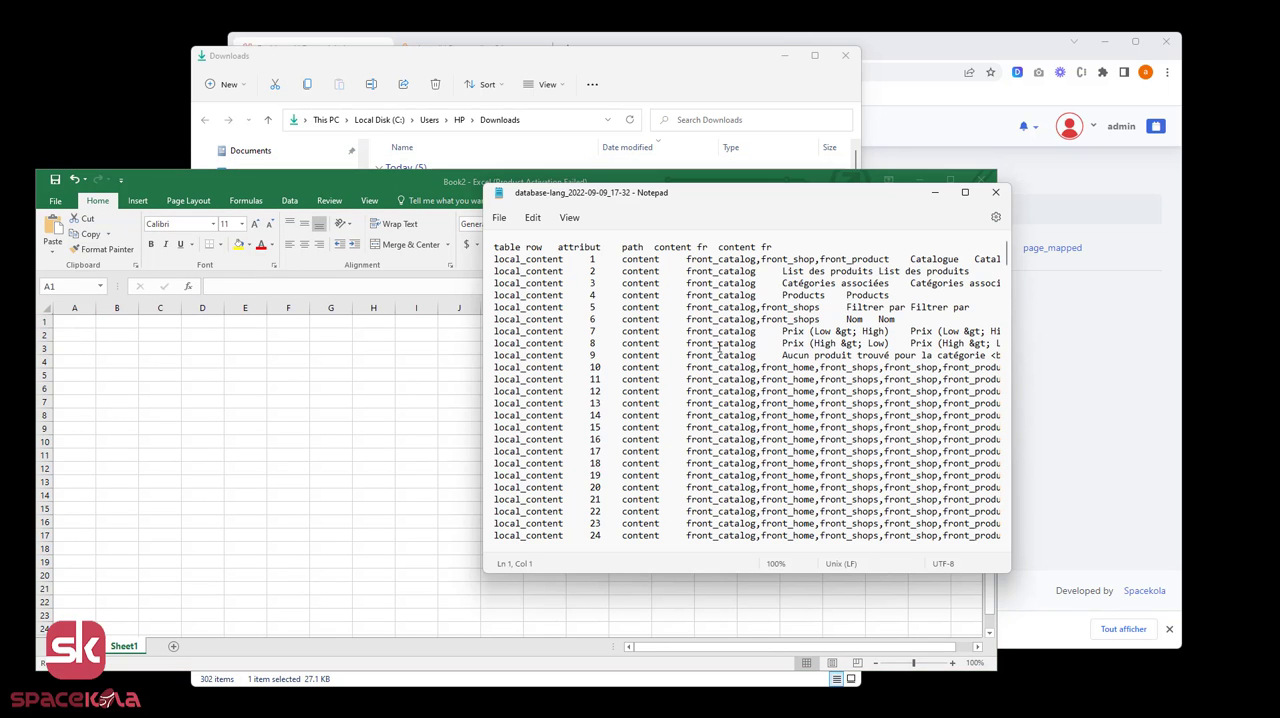
{"action": "key", "text": "ctrl+a"}
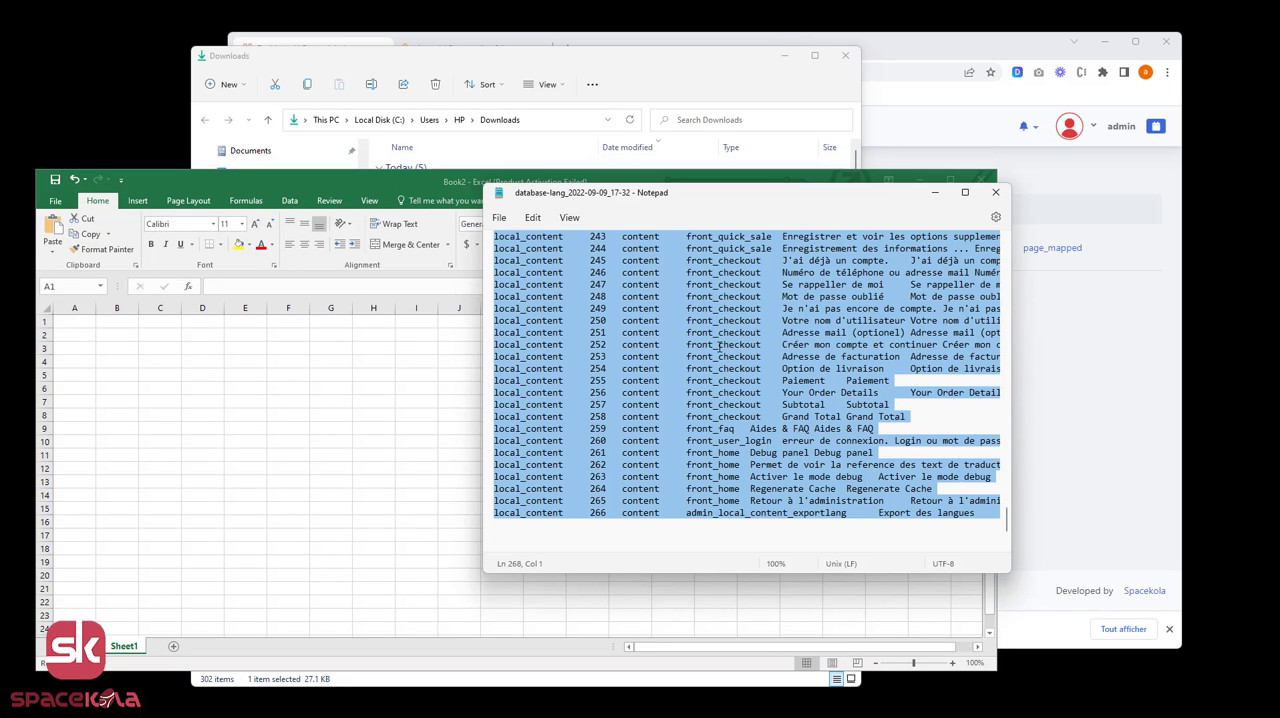
{"action": "left_click", "coordinate": [69, 320]}
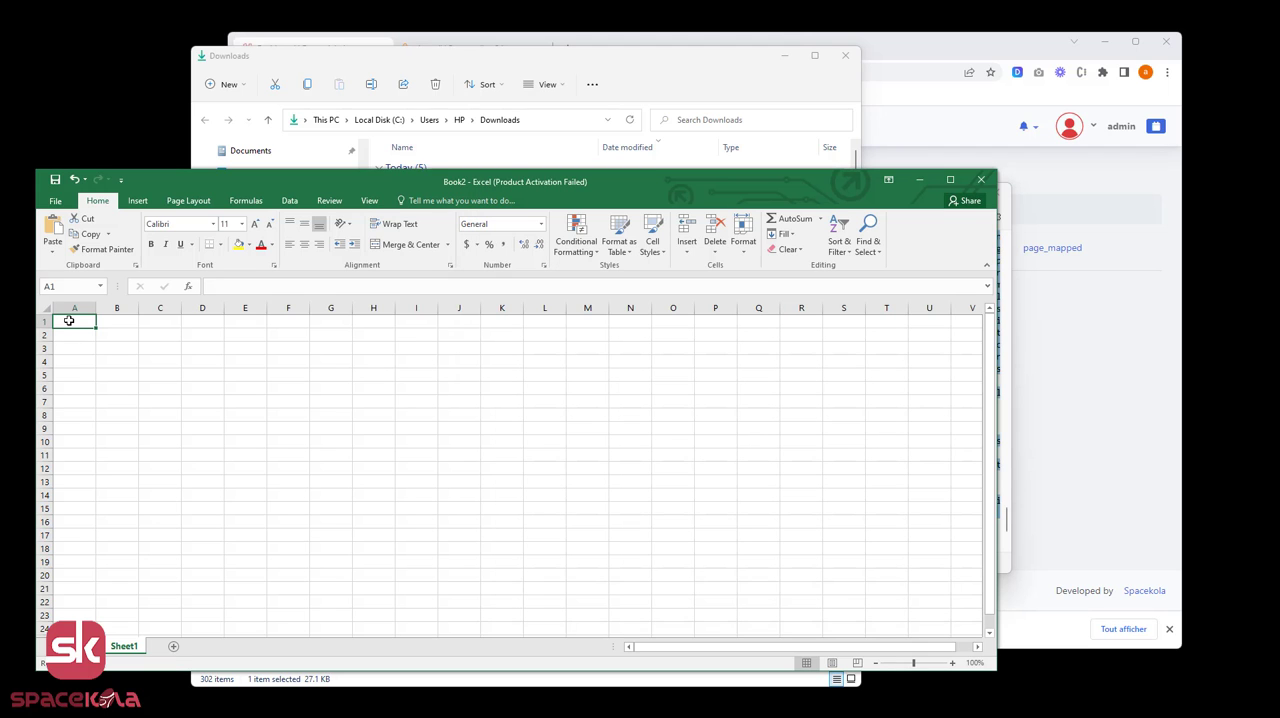
{"action": "key", "text": "ctrl+v"}
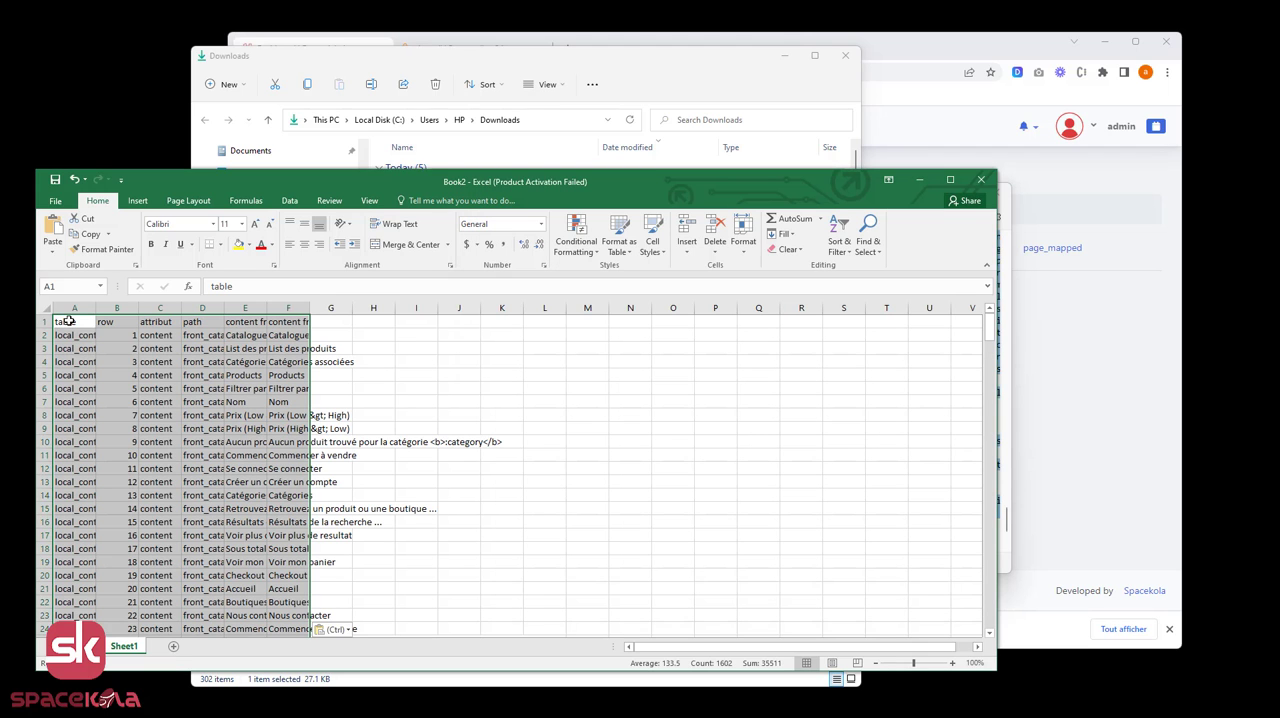
{"action": "left_click_drag", "start_coordinate": [217, 182], "coordinate": [279, 103]}
{"action": "left_click", "coordinate": [398, 337]}
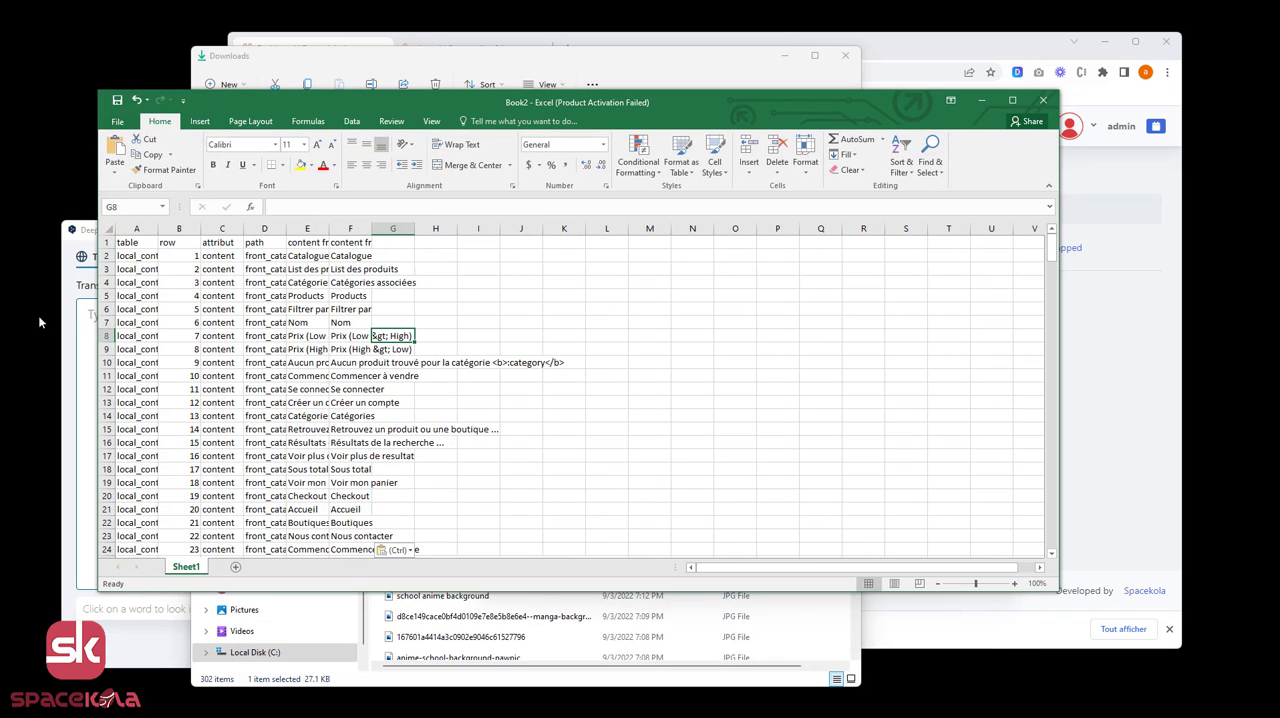
Adjust the widths of columns A to F, giving the last content column the most room, and go to the front_product rows.
{"action": "left_click_drag", "start_coordinate": [243, 229], "coordinate": [789, 229]}
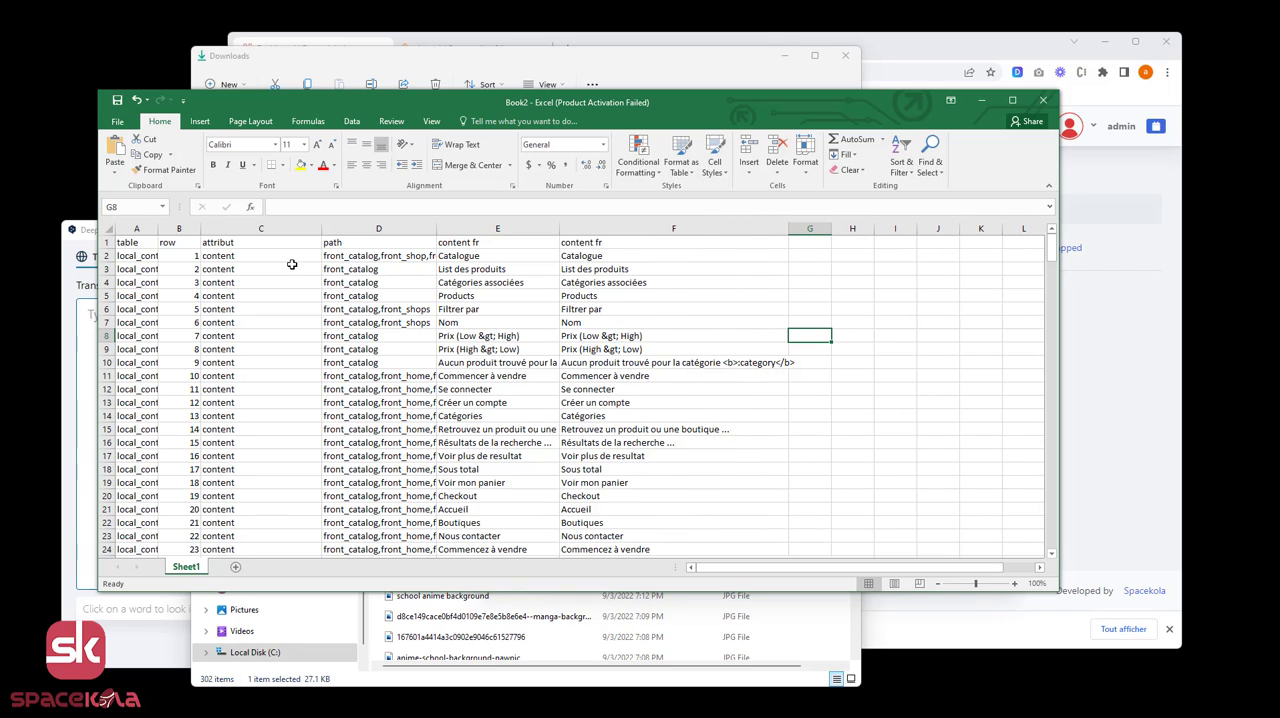
{"action": "left_click_drag", "start_coordinate": [158, 231], "coordinate": [199, 231]}
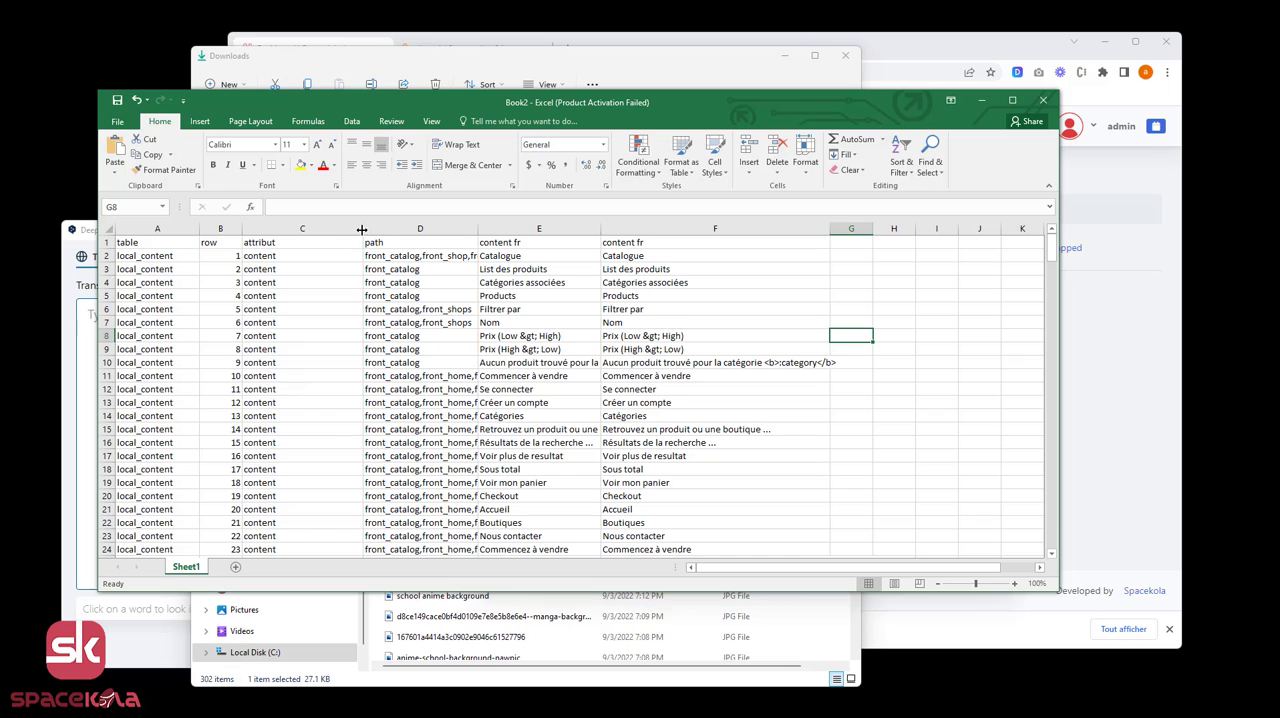
{"action": "left_click_drag", "start_coordinate": [362, 230], "coordinate": [172, 229]}
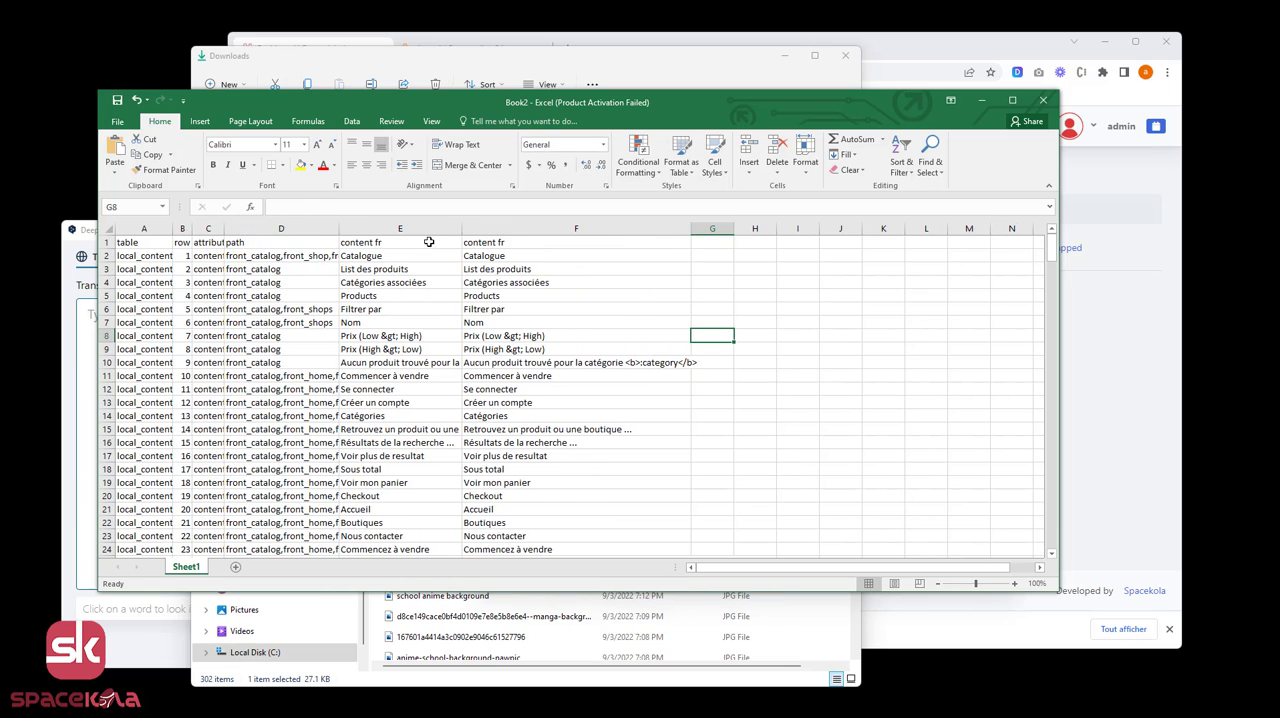
{"action": "left_click_drag", "start_coordinate": [461, 229], "coordinate": [389, 229]}
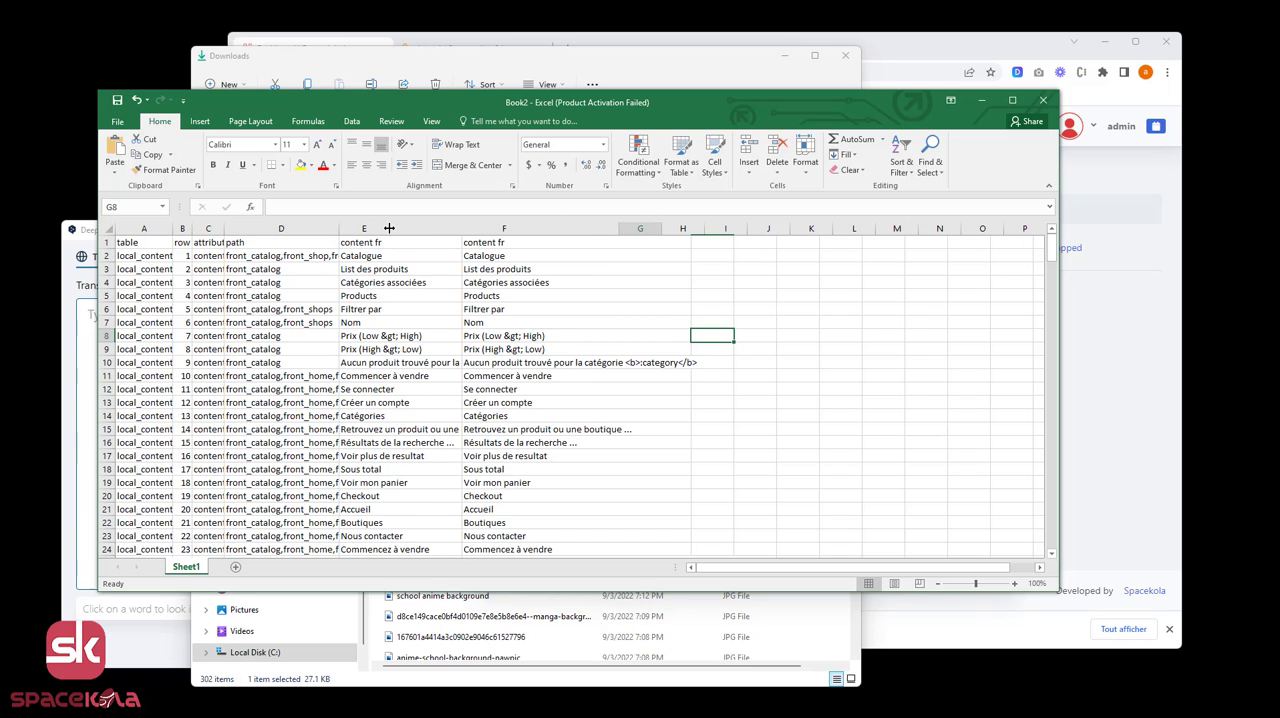
{"action": "left_click_drag", "start_coordinate": [619, 229], "coordinate": [687, 229]}
{"action": "scroll", "coordinate": [494, 423], "scroll_direction": "down", "scroll_amount": 2}
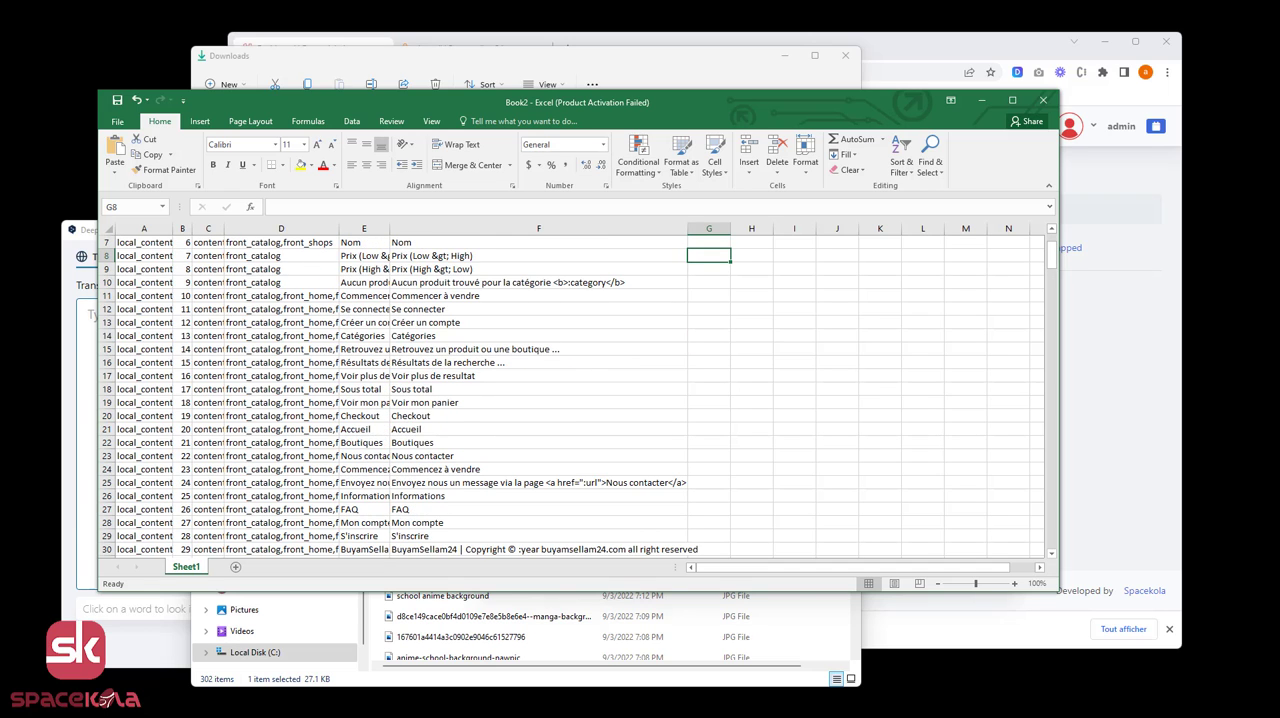
{"action": "scroll", "coordinate": [630, 372], "scroll_direction": "up", "scroll_amount": 2}
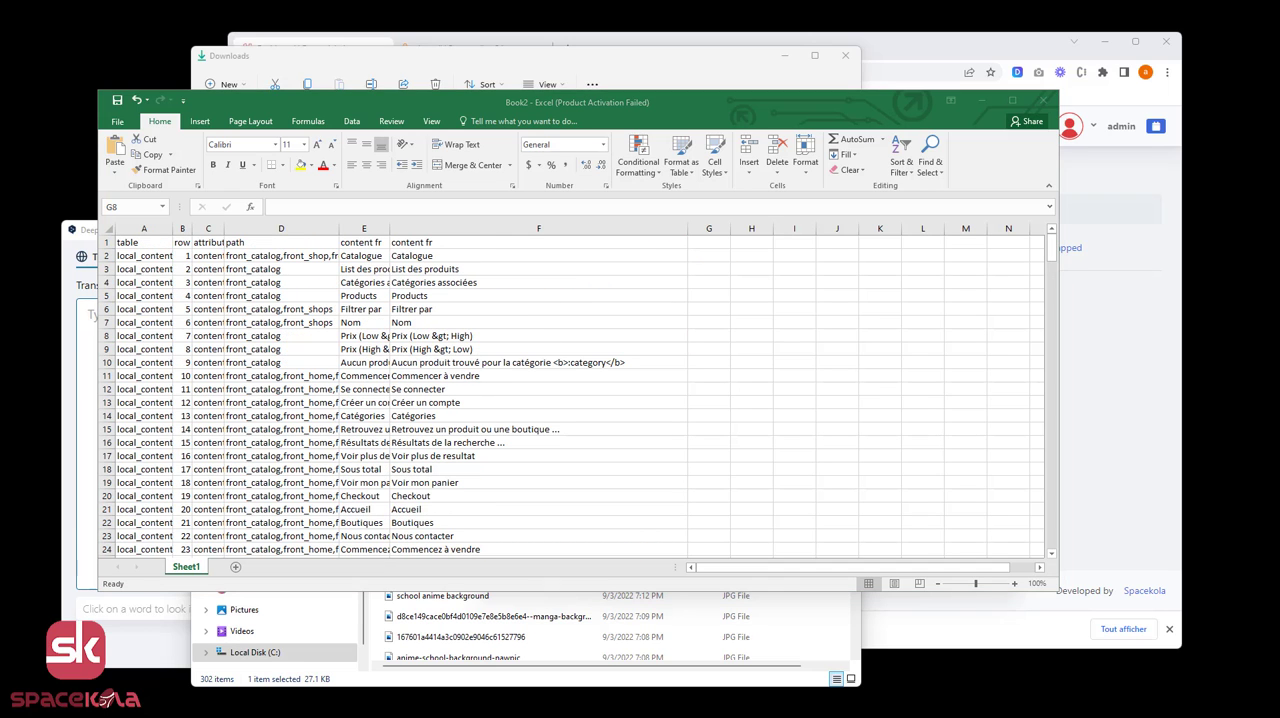
{"action": "left_click", "coordinate": [618, 337]}
{"action": "left_click_drag", "start_coordinate": [1053, 248], "coordinate": [1053, 316]}
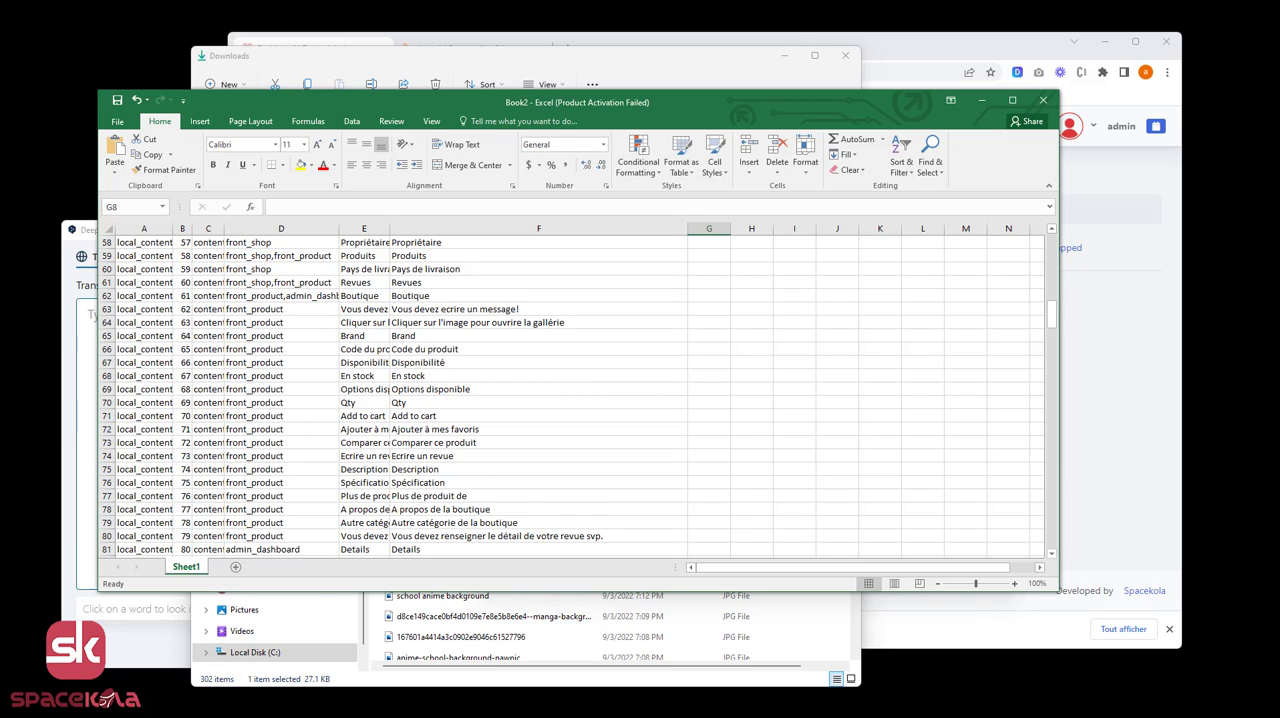
Switch to the Buyamsellam24 storefront in the browser and set its language to Français (French).
{"action": "mouse_move", "coordinate": [225, 716]}
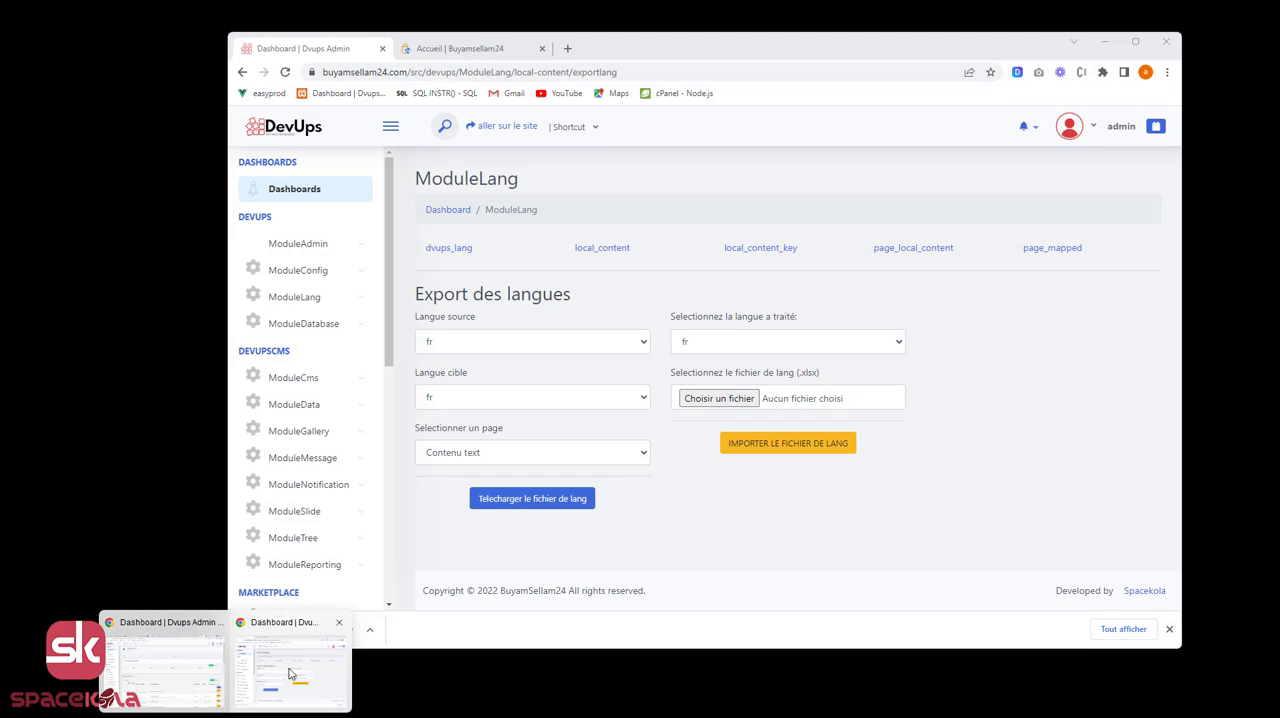
{"action": "left_click", "coordinate": [290, 673]}
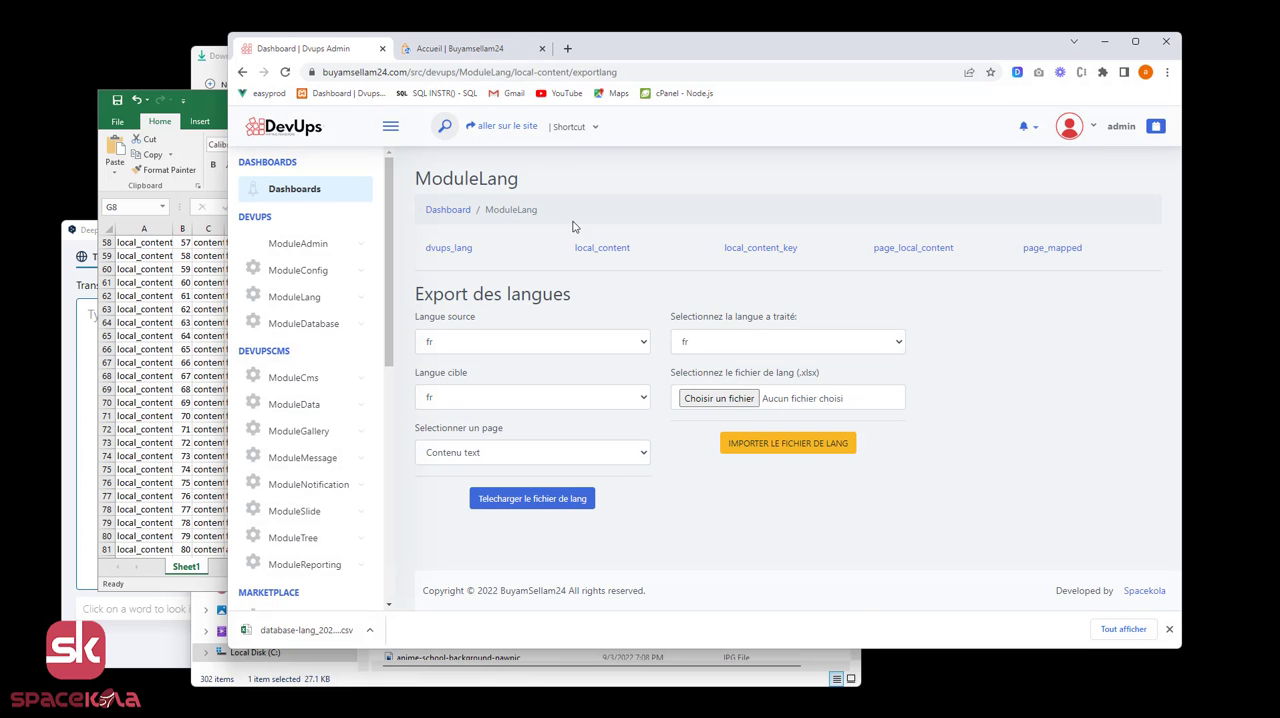
{"action": "left_click", "coordinate": [472, 50]}
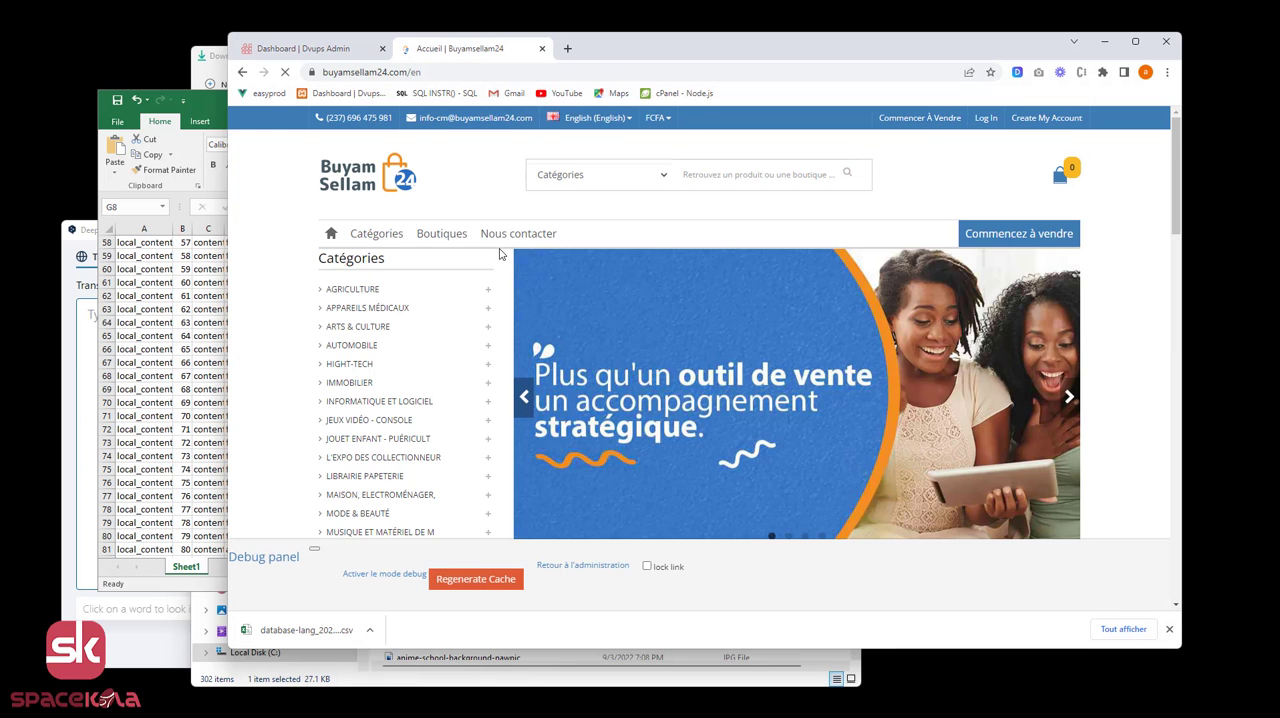
{"action": "left_click", "coordinate": [610, 140]}
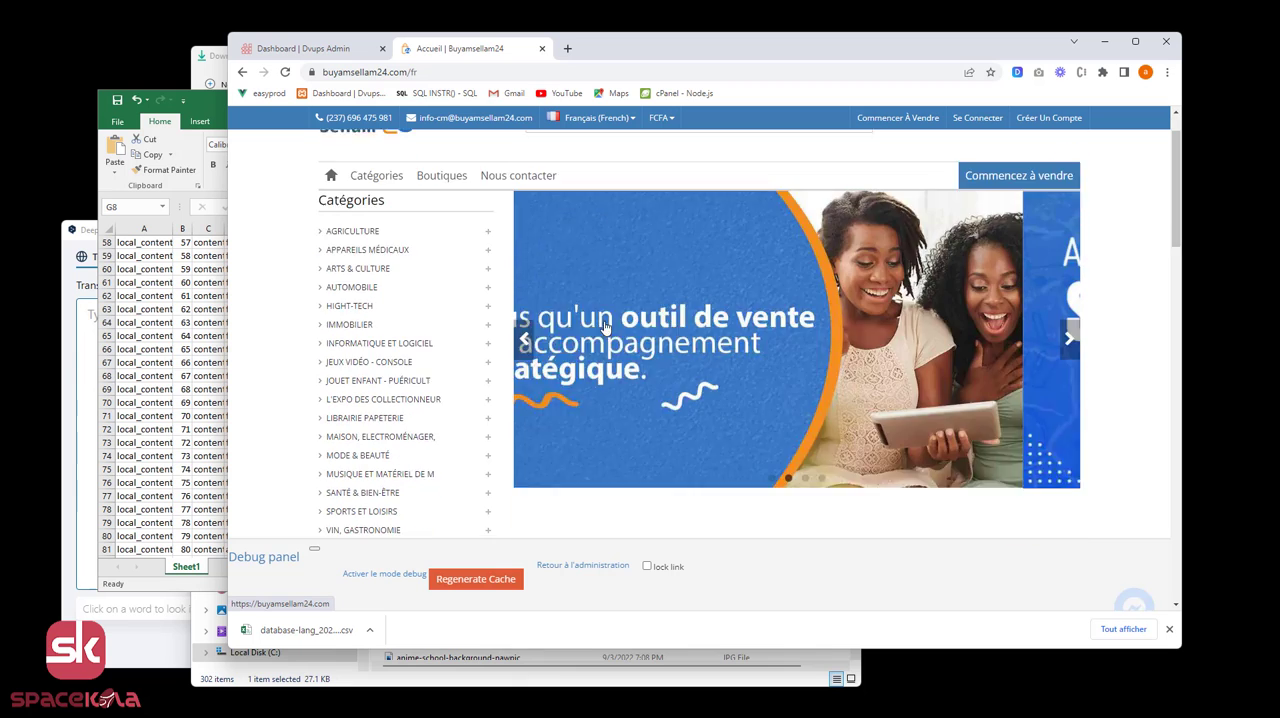
Open the "hacker mini collector 2" product page from the Librairie Papeterie section and look over its texts.
{"action": "scroll", "coordinate": [849, 371], "scroll_direction": "down", "scroll_amount": 7}
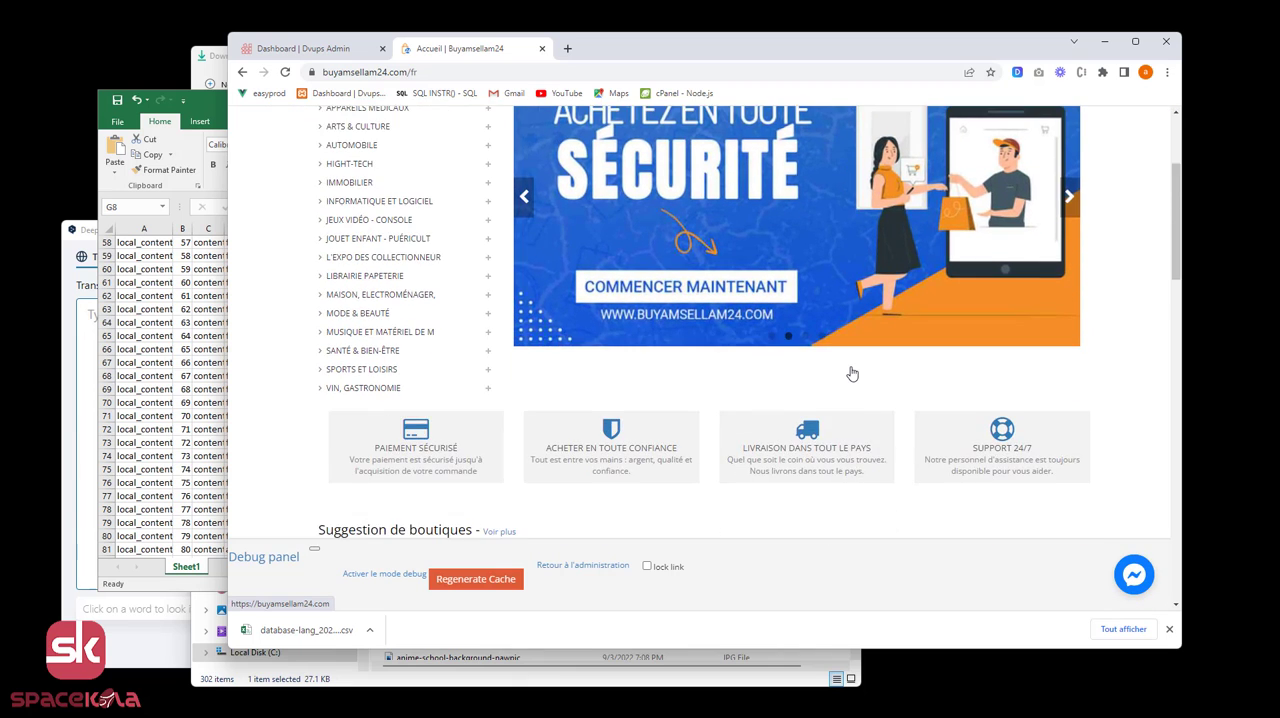
{"action": "scroll", "coordinate": [849, 371], "scroll_direction": "down", "scroll_amount": 3}
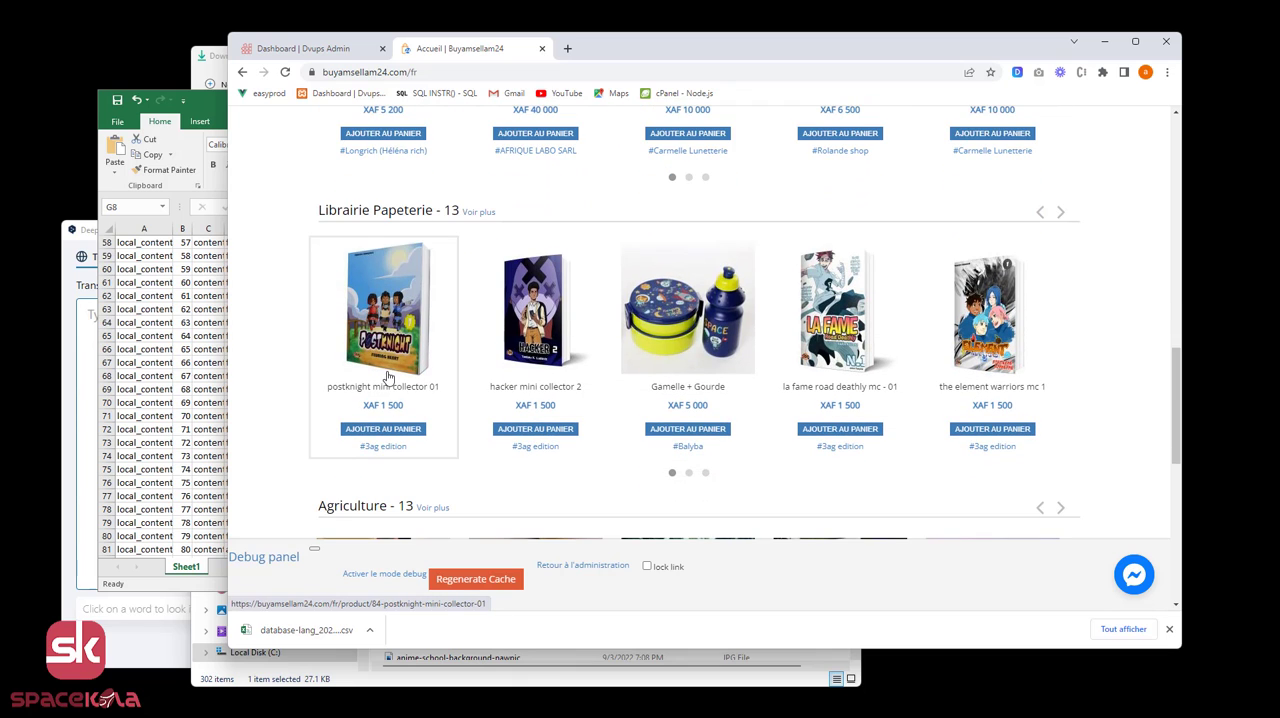
{"action": "left_click", "coordinate": [520, 355]}
{"action": "scroll", "coordinate": [662, 345], "scroll_direction": "down", "scroll_amount": 3}
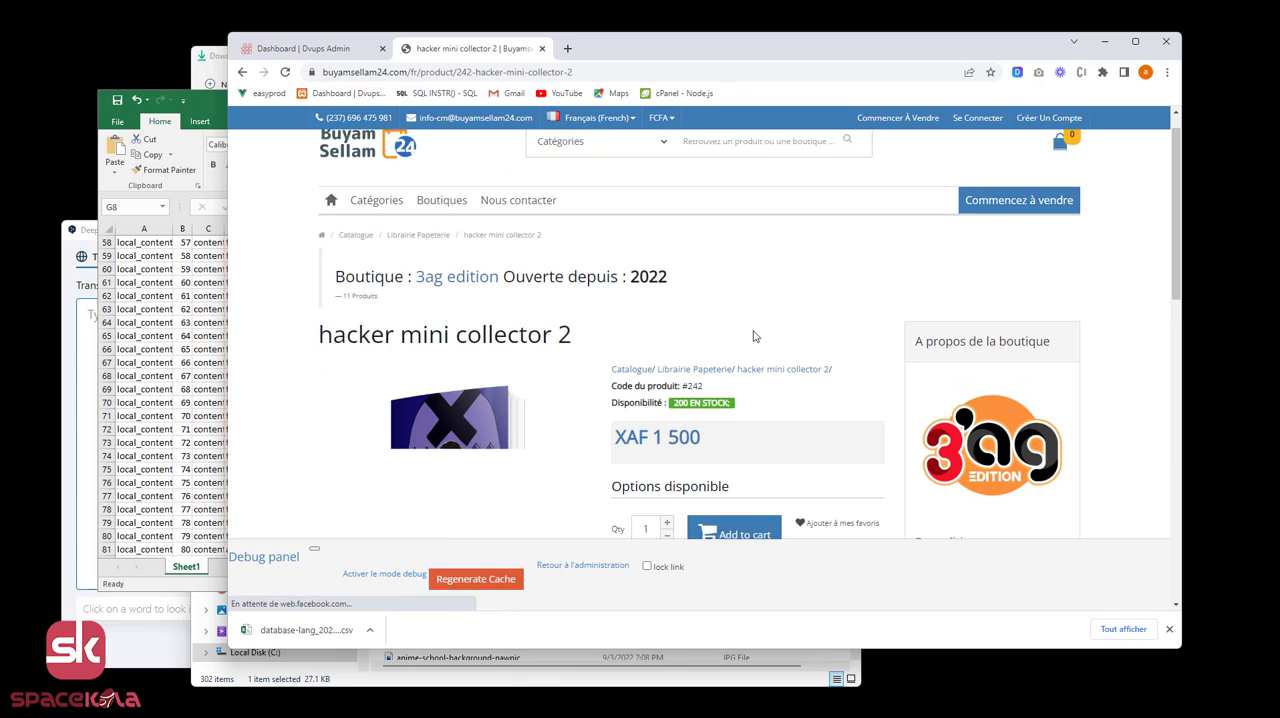
{"action": "scroll", "coordinate": [743, 397], "scroll_direction": "up", "scroll_amount": 1}
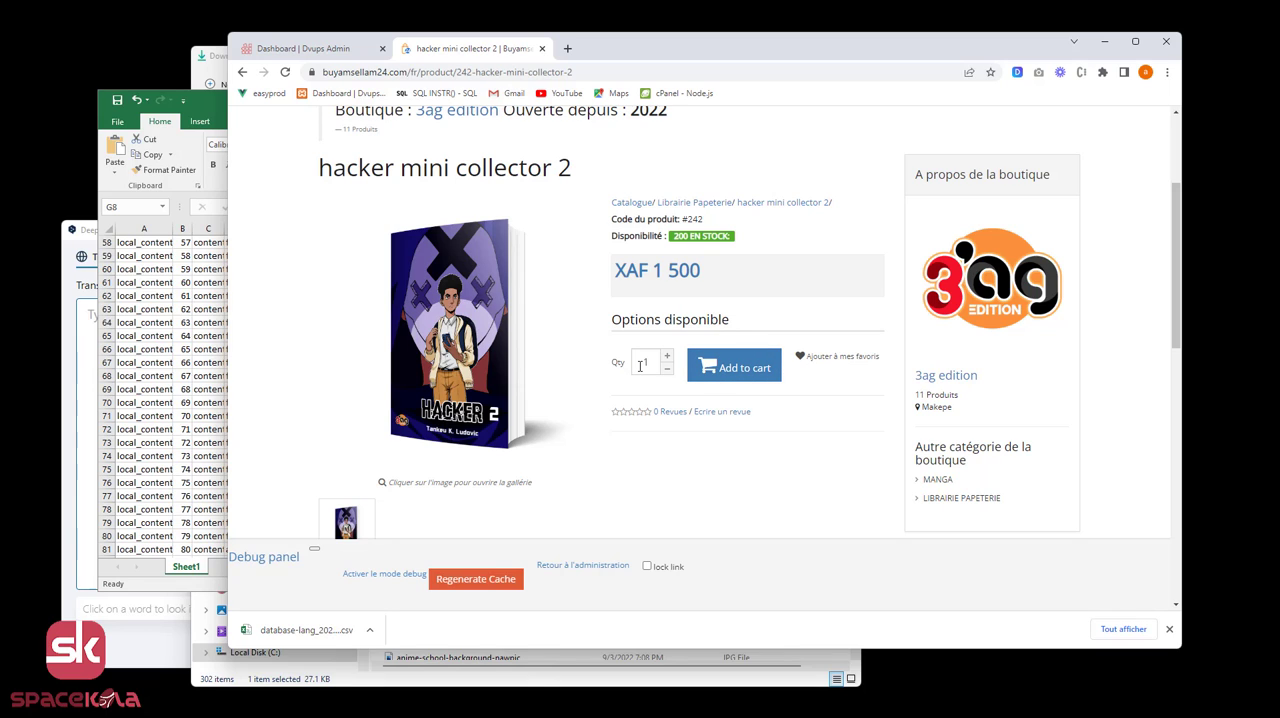
Compare the product page's labels and the "product" part of its URL with the front_product rows in the Excel workbook.
{"action": "left_click", "coordinate": [734, 367]}
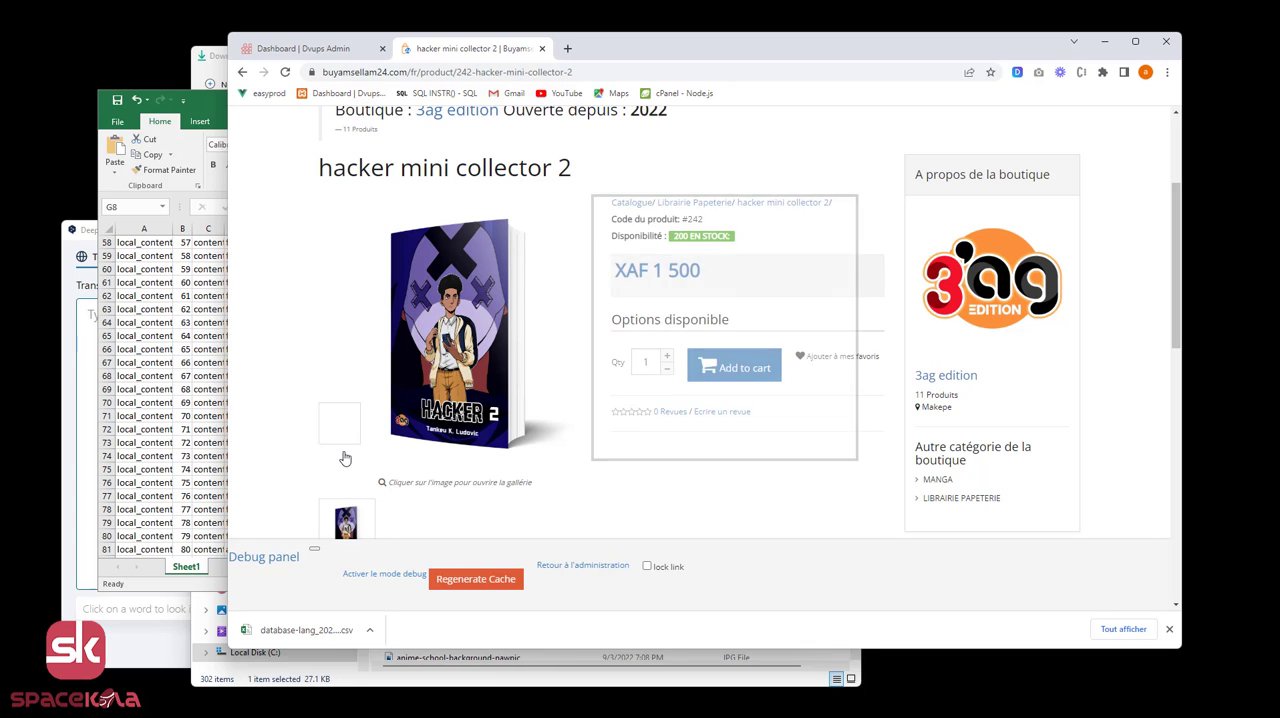
{"action": "left_click", "coordinate": [212, 105]}
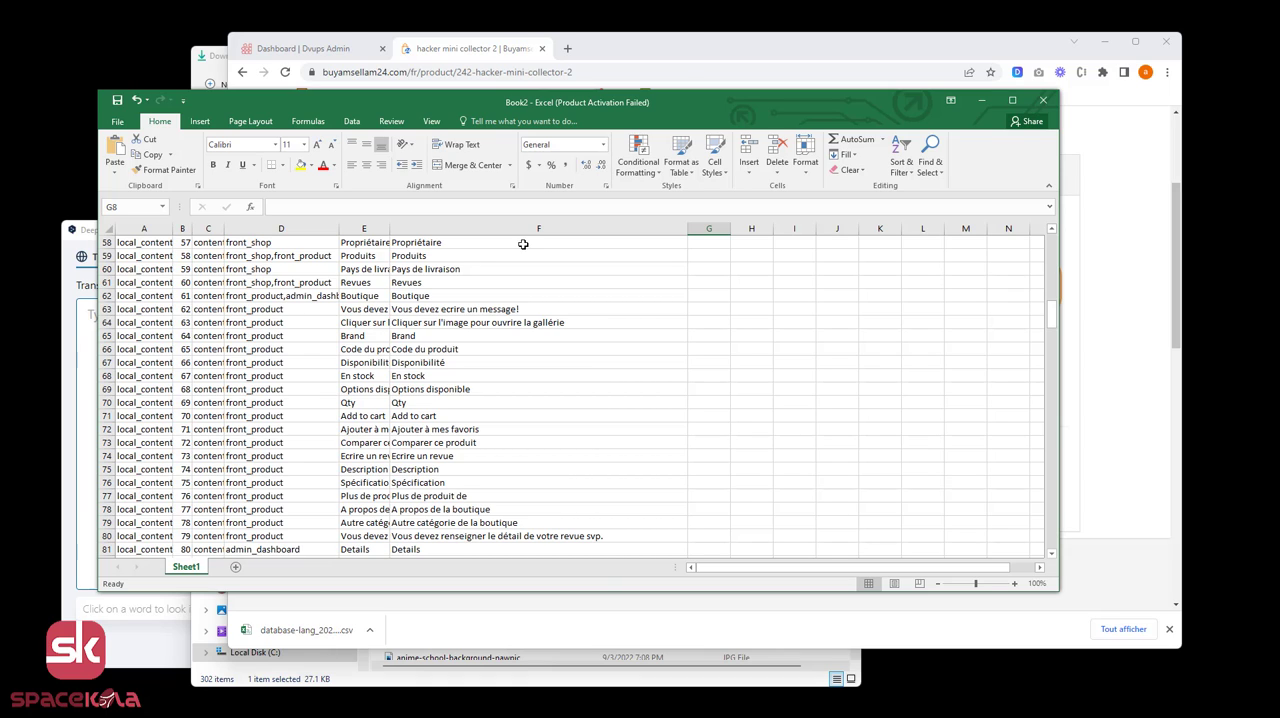
{"action": "left_click", "coordinate": [685, 47]}
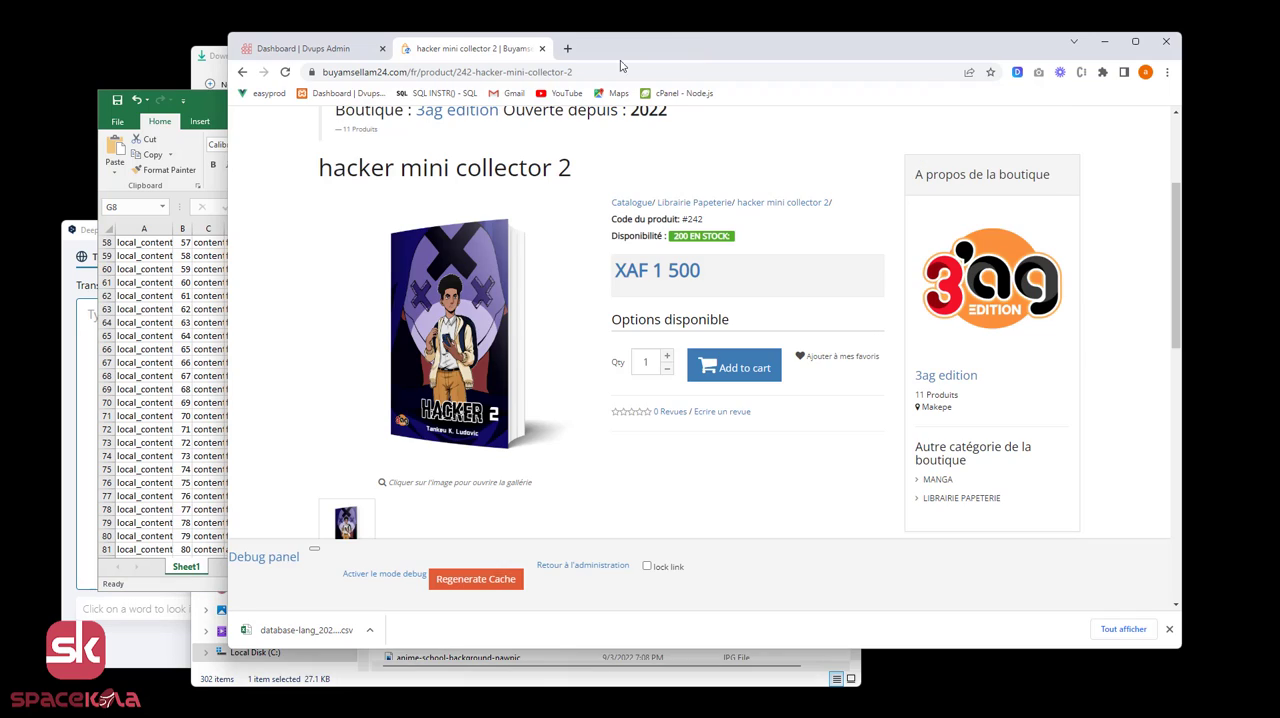
{"action": "left_click", "coordinate": [421, 75]}
{"action": "double_click", "coordinate": [456, 72]}
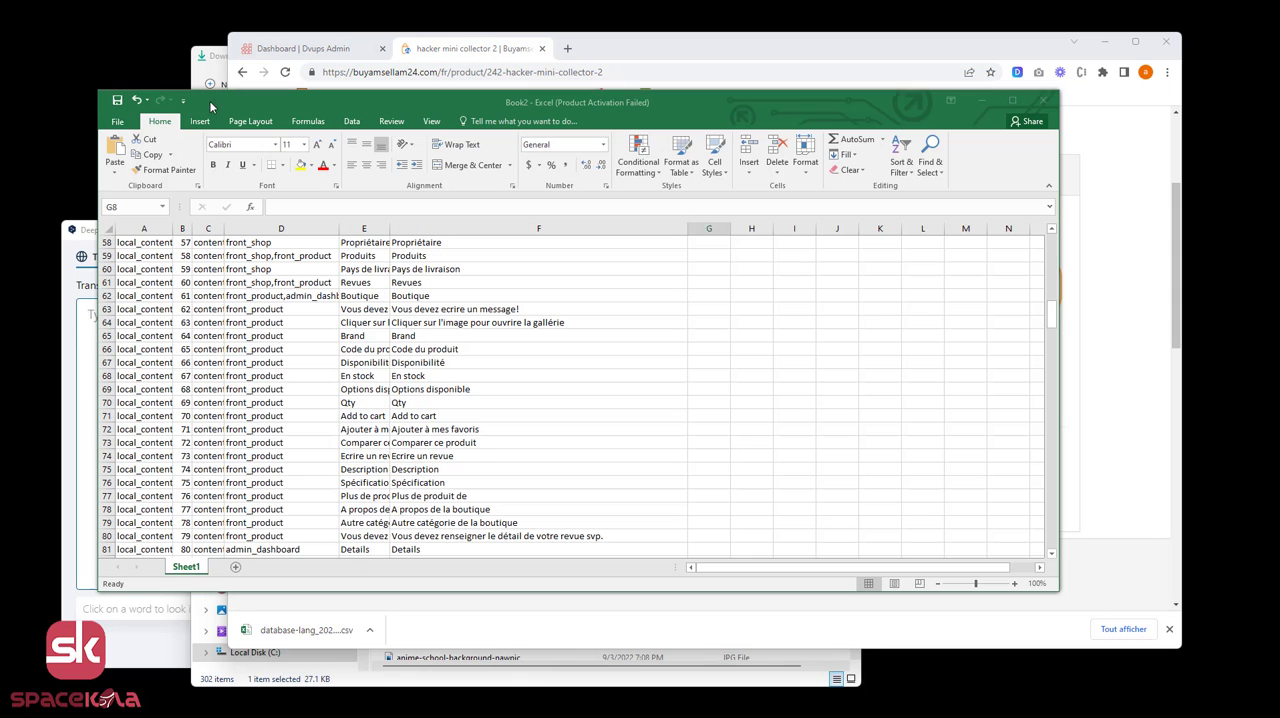
{"action": "left_click", "coordinate": [213, 108]}
{"action": "left_click", "coordinate": [246, 437]}
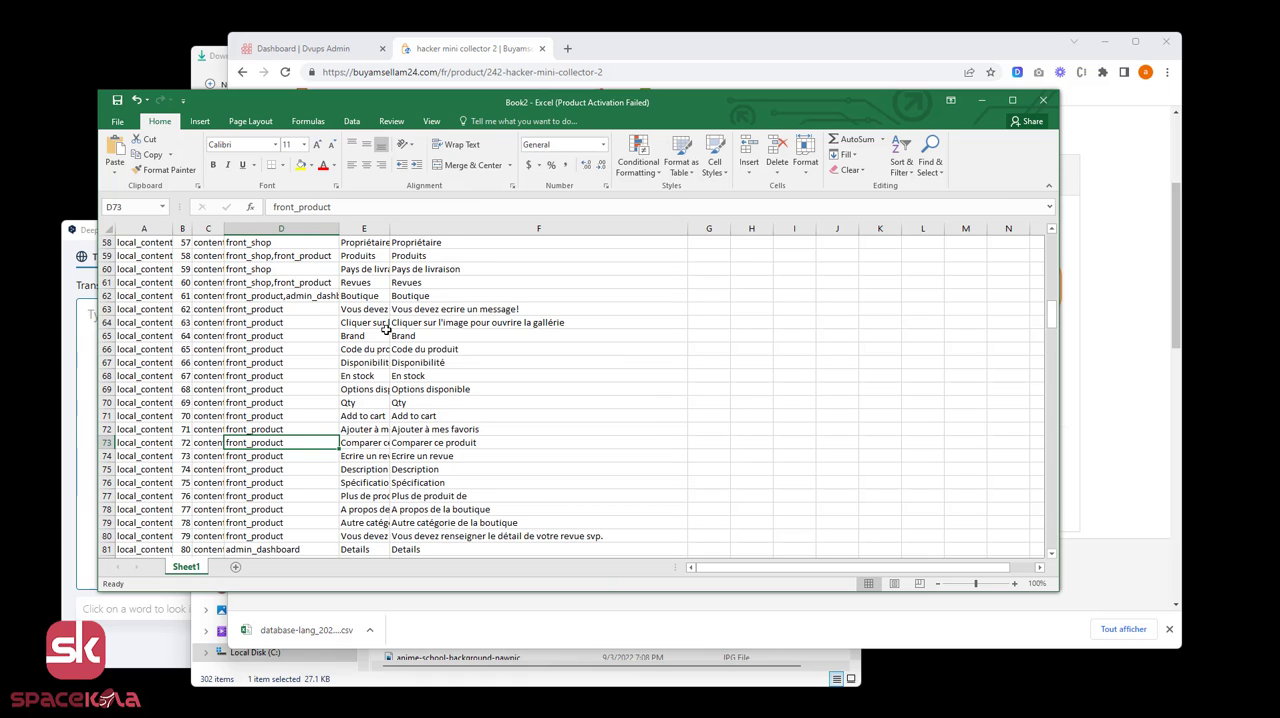
Correct the French texts in the last content column: set F70 to "Qté" and F71 to "Ajouter au panier".
{"action": "left_click", "coordinate": [416, 403]}
{"action": "double_click", "coordinate": [416, 403]}
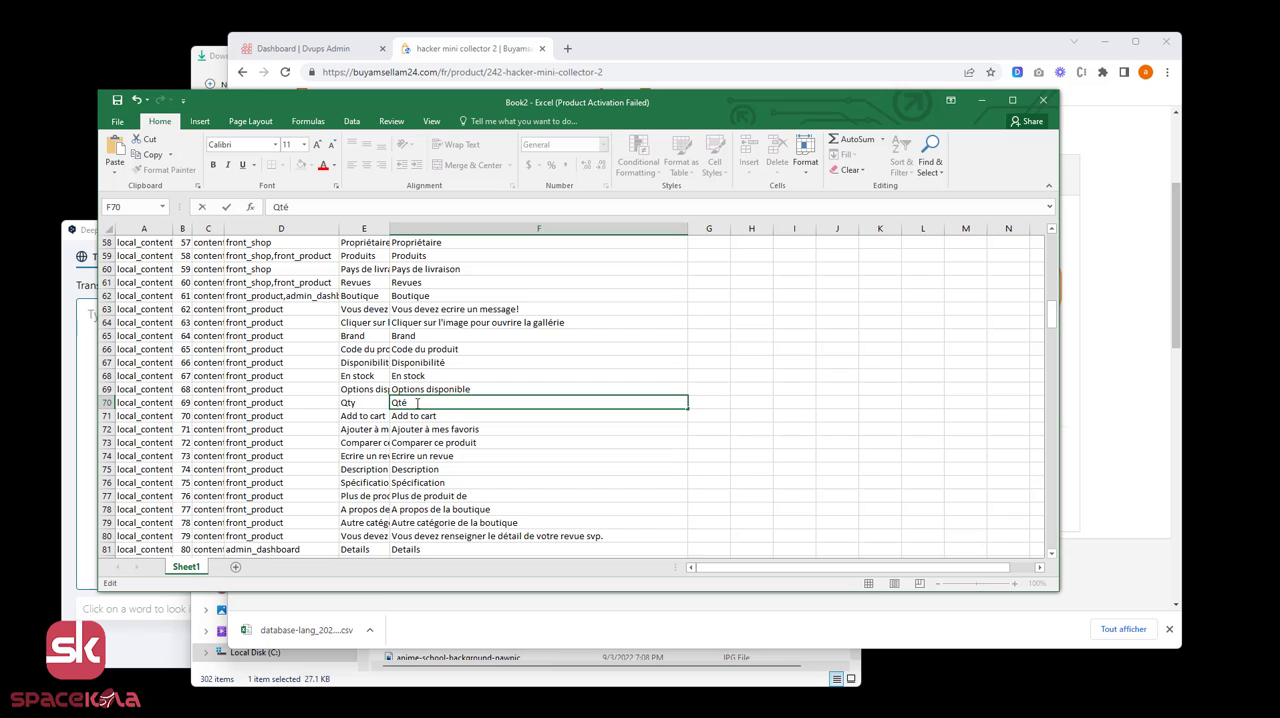
{"action": "left_click", "coordinate": [440, 416]}
{"action": "double_click", "coordinate": [440, 416]}
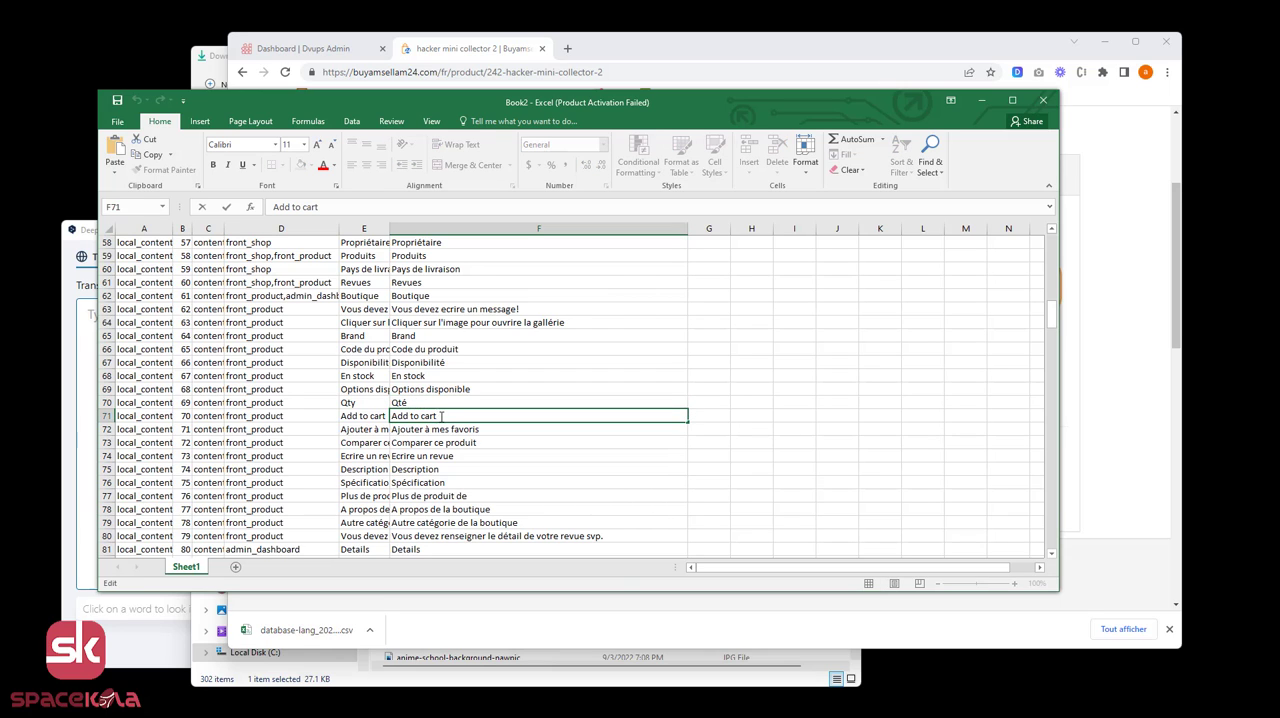
{"action": "left_click_drag", "start_coordinate": [440, 416], "coordinate": [397, 416]}
{"action": "type", "text": "Ajouter qu"}
{"action": "key", "text": "BackSpace"}
{"action": "type", "text": "au panier"}
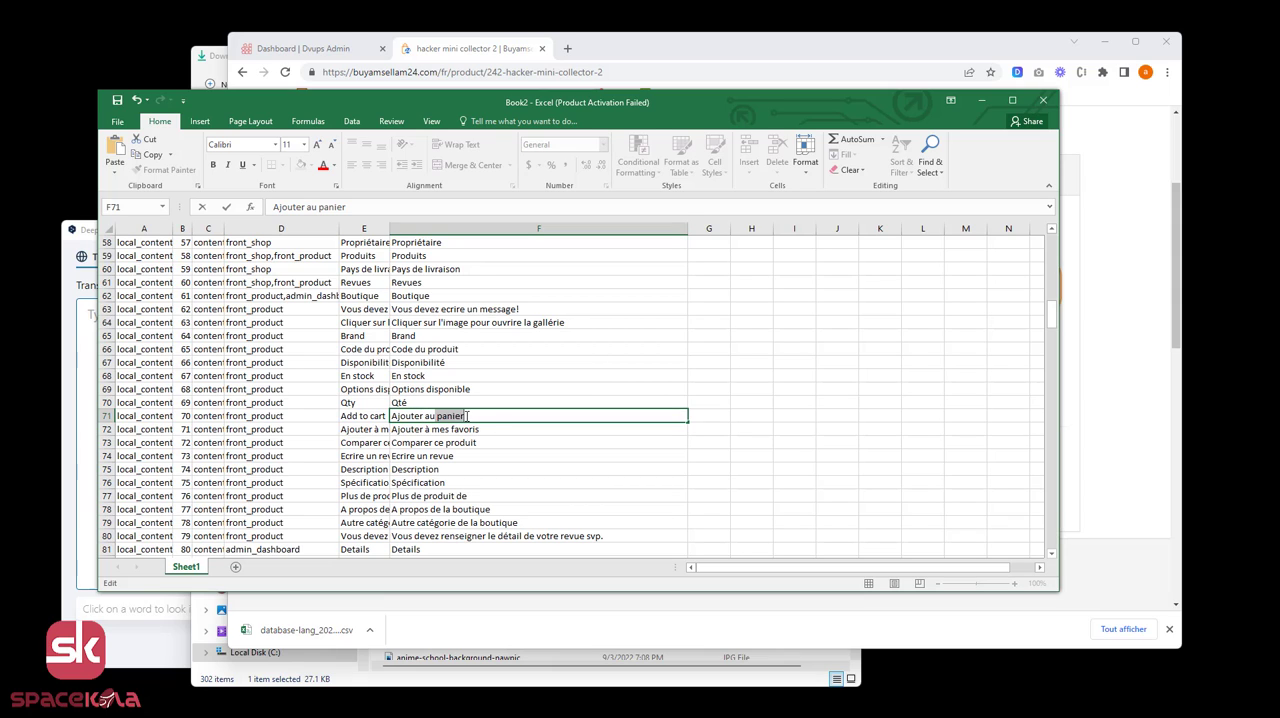
{"action": "left_click", "coordinate": [471, 416]}
{"action": "key", "text": "ctrl+Return"}
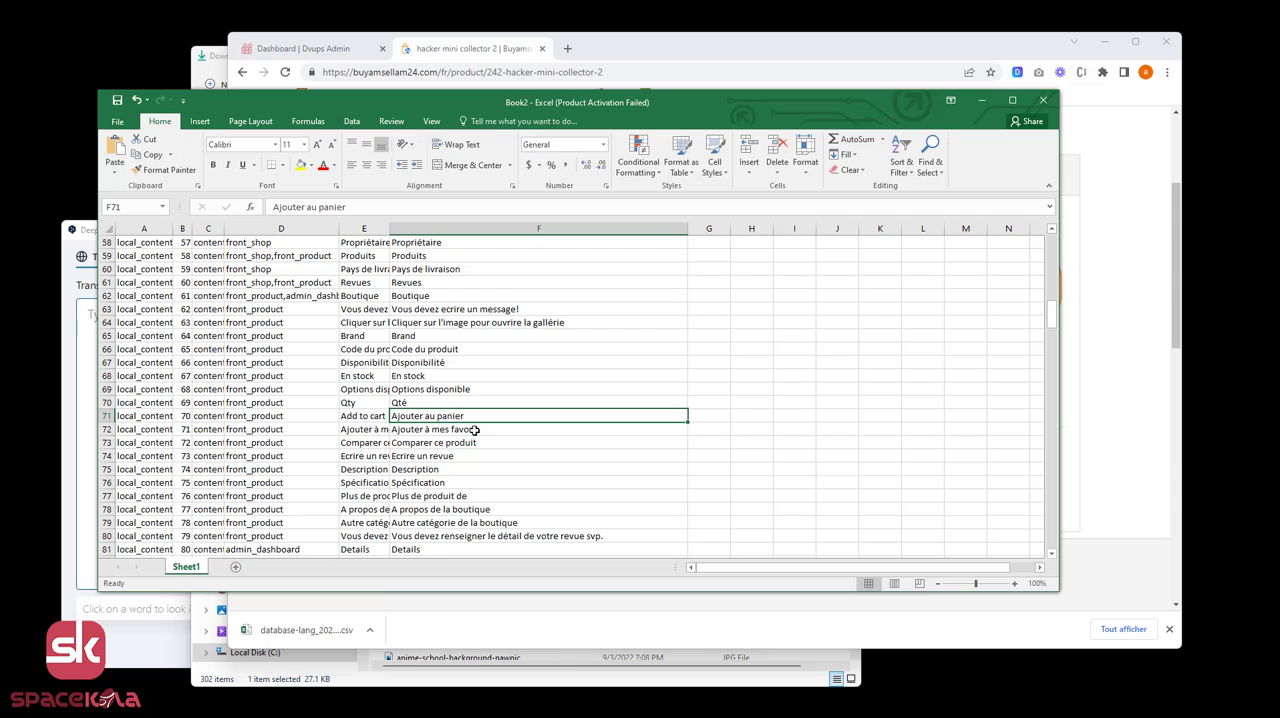
{"action": "left_click", "coordinate": [474, 430]}
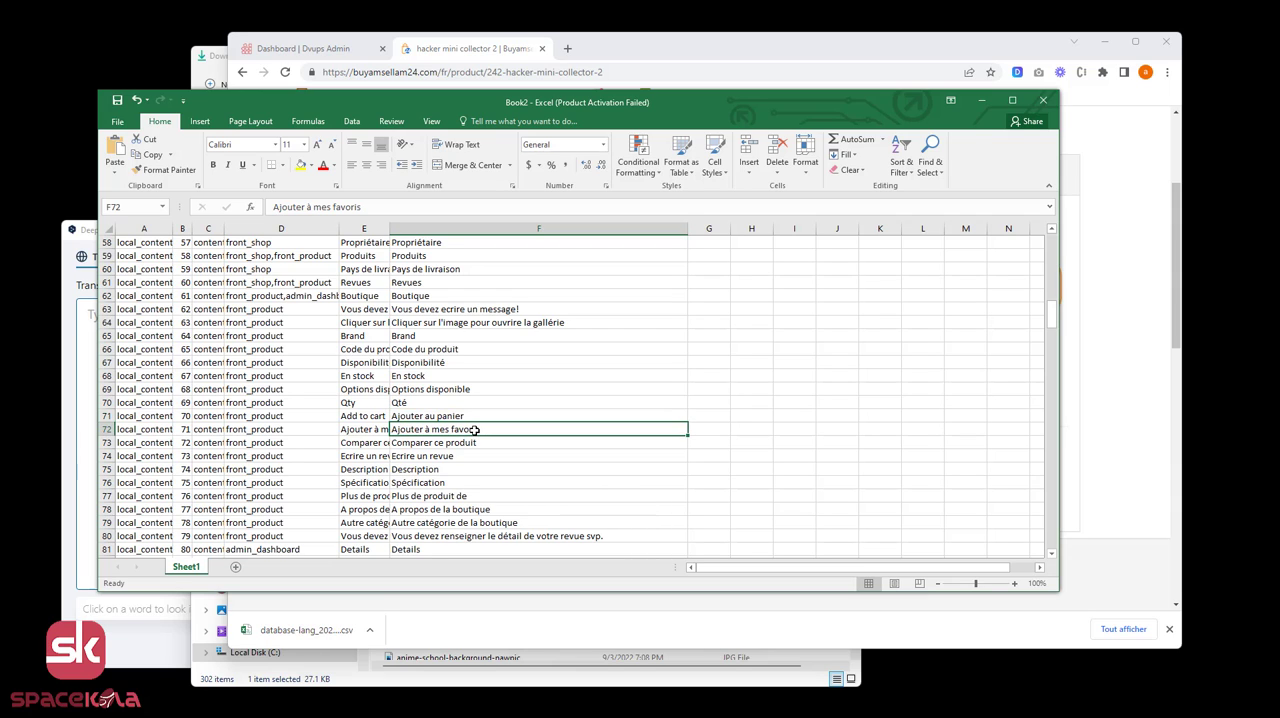
Save the corrected workbook as "correction du site test" in Excel Workbook format in the import lang folder.
{"action": "key", "text": "ctrl+s"}
{"action": "left_click", "coordinate": [261, 318]}
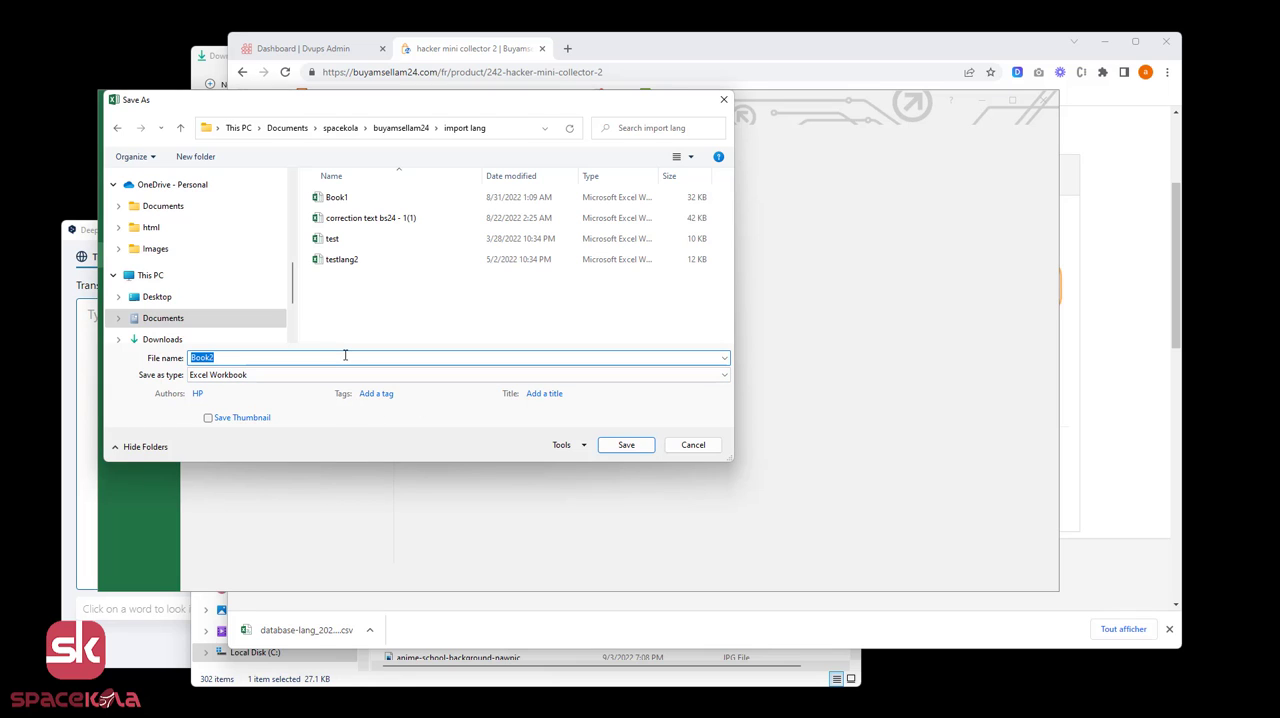
{"action": "type", "text": "correction"}
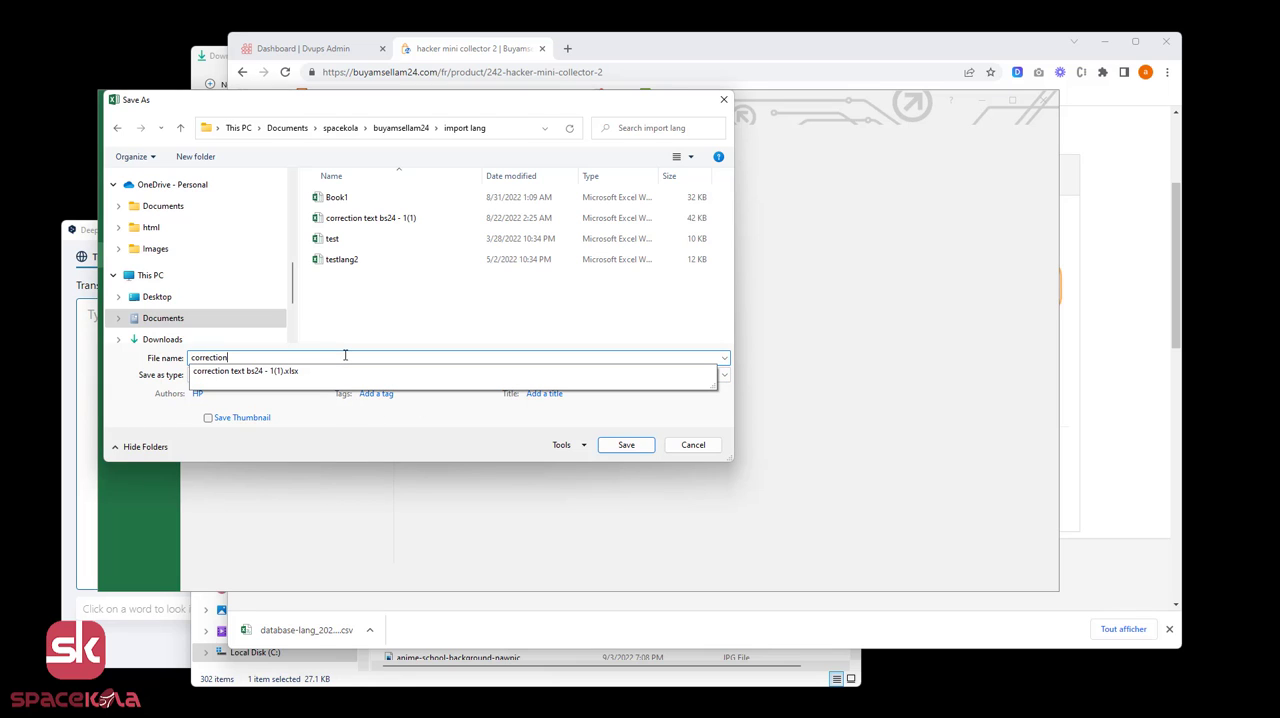
{"action": "type", "text": " d"}
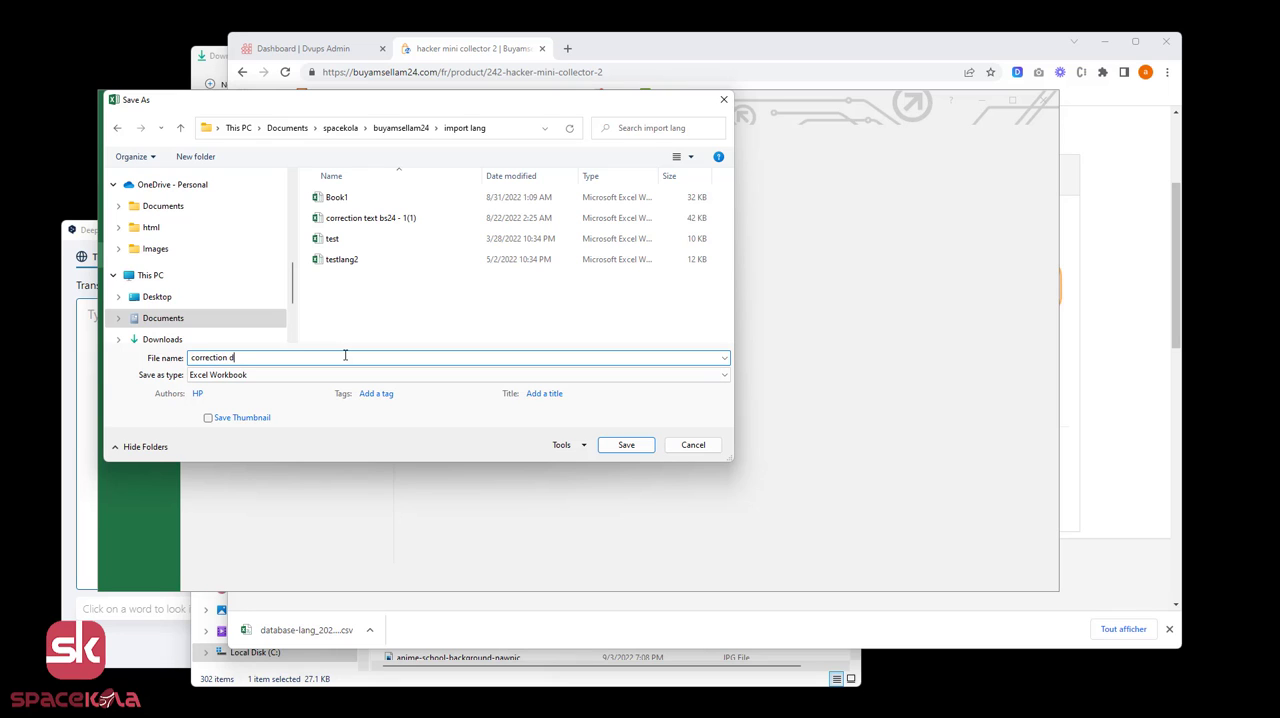
{"action": "type", "text": "u site test"}
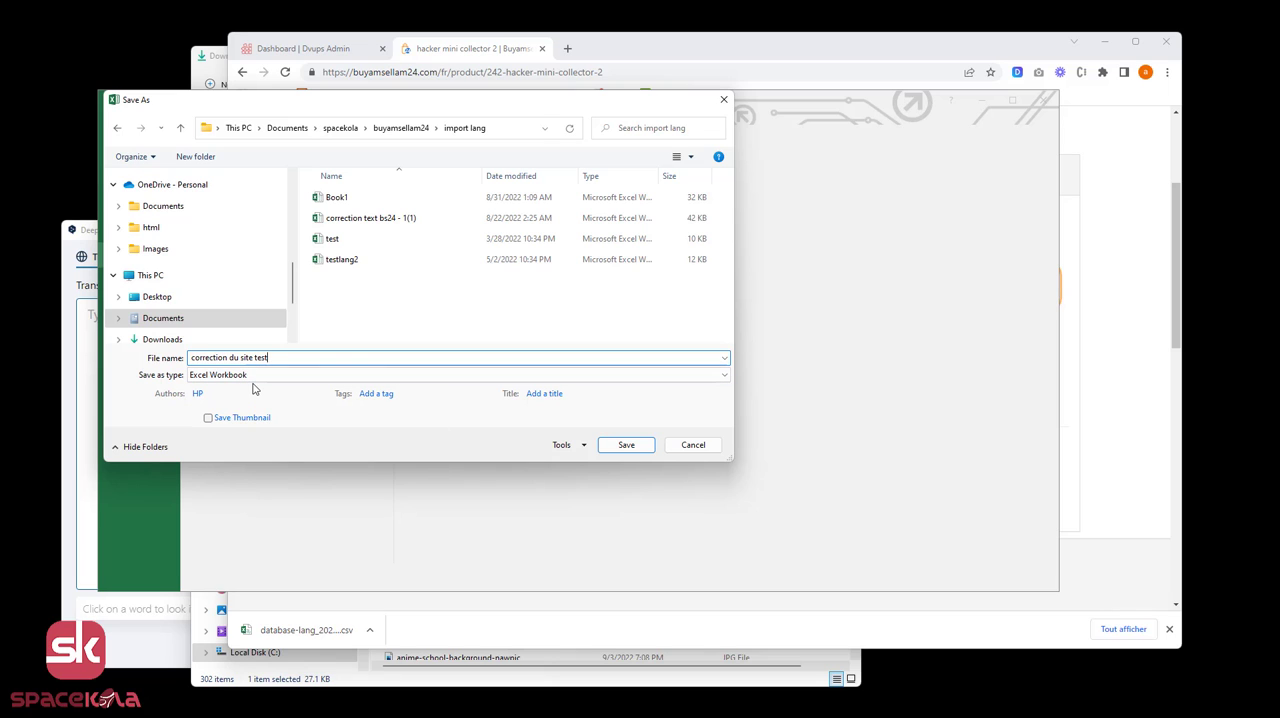
{"action": "left_click", "coordinate": [630, 446]}
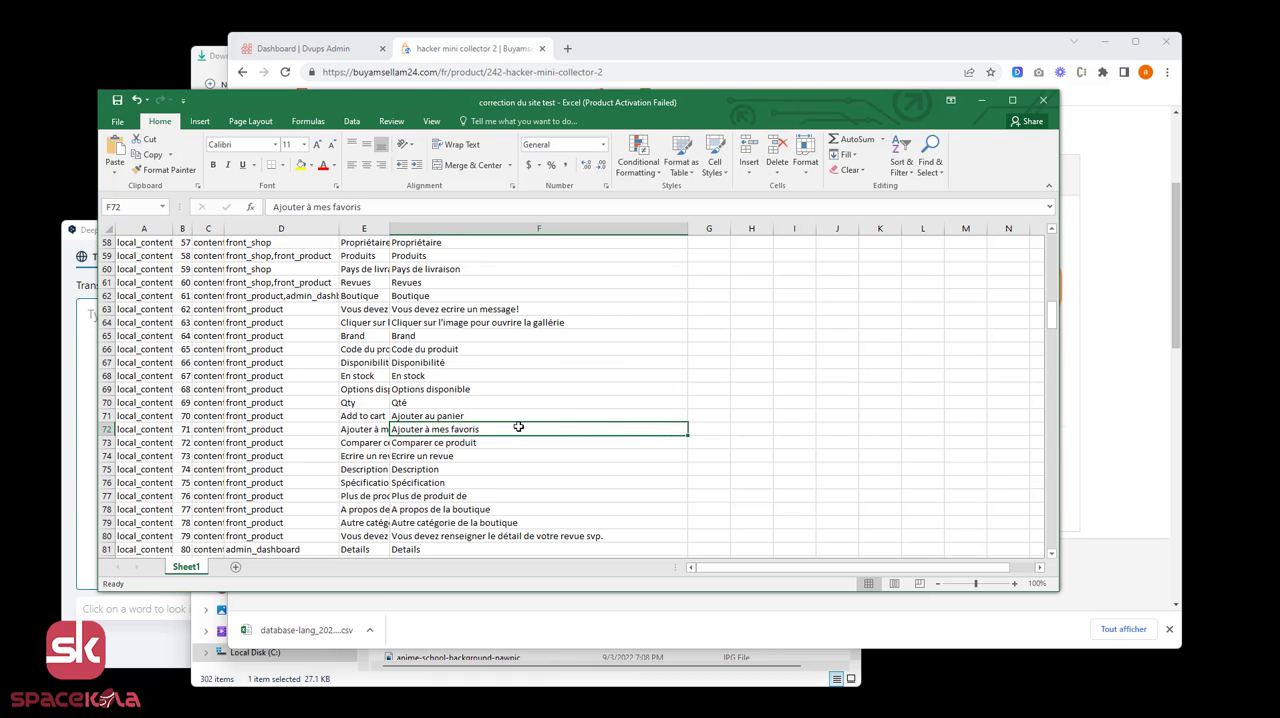
Switch to the DevUps ModuleLang page in the browser and import "correction du site test.xlsx" from the import lang folder for language fr.
{"action": "left_click", "coordinate": [714, 50]}
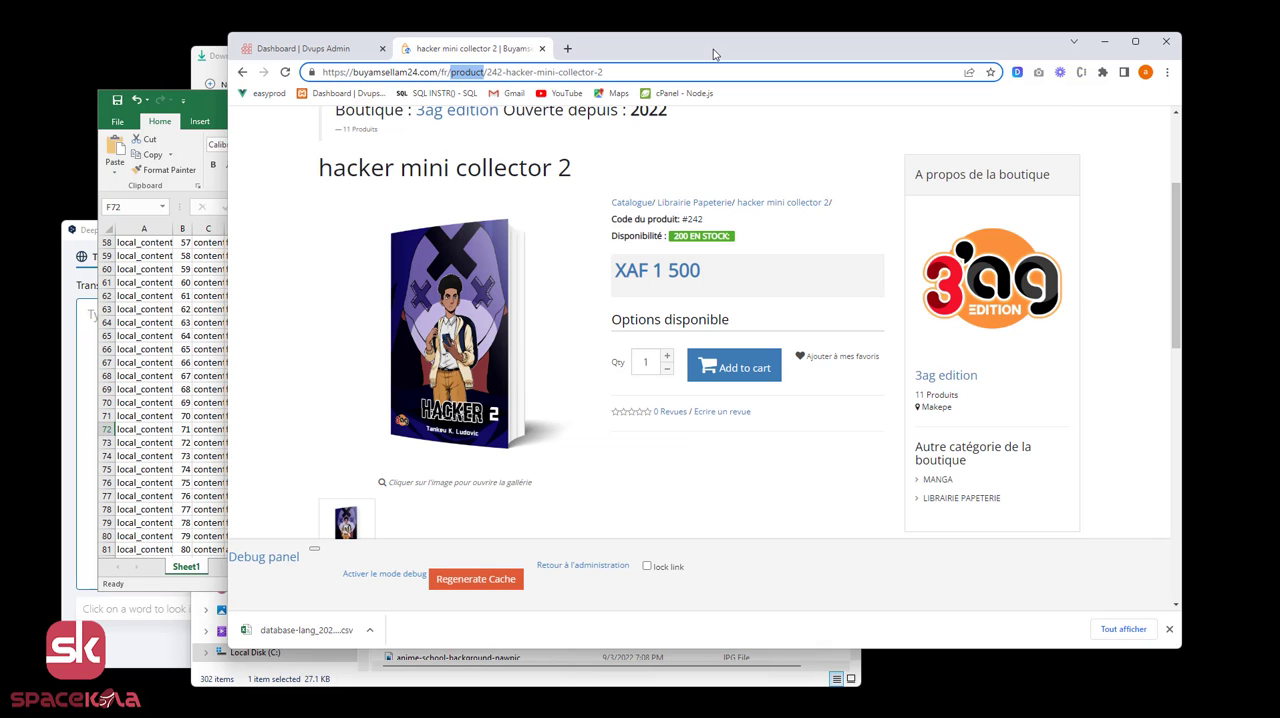
{"action": "left_click", "coordinate": [320, 47]}
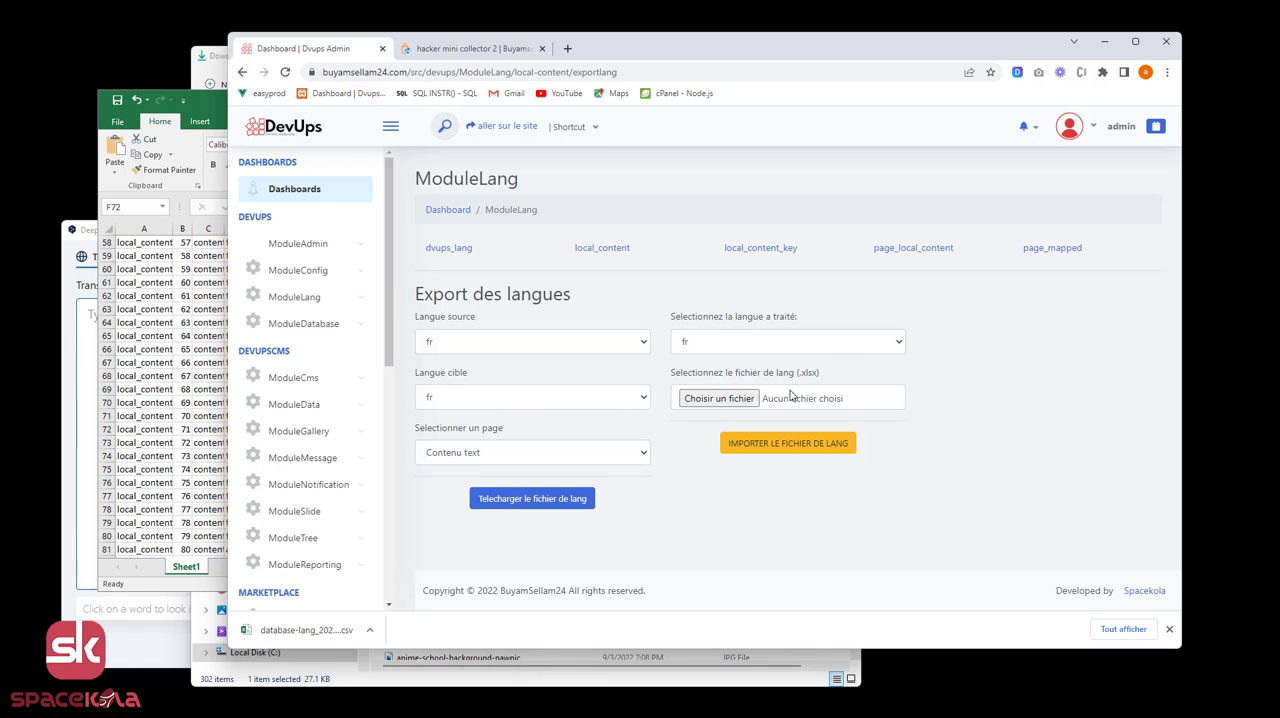
{"action": "left_click", "coordinate": [752, 400]}
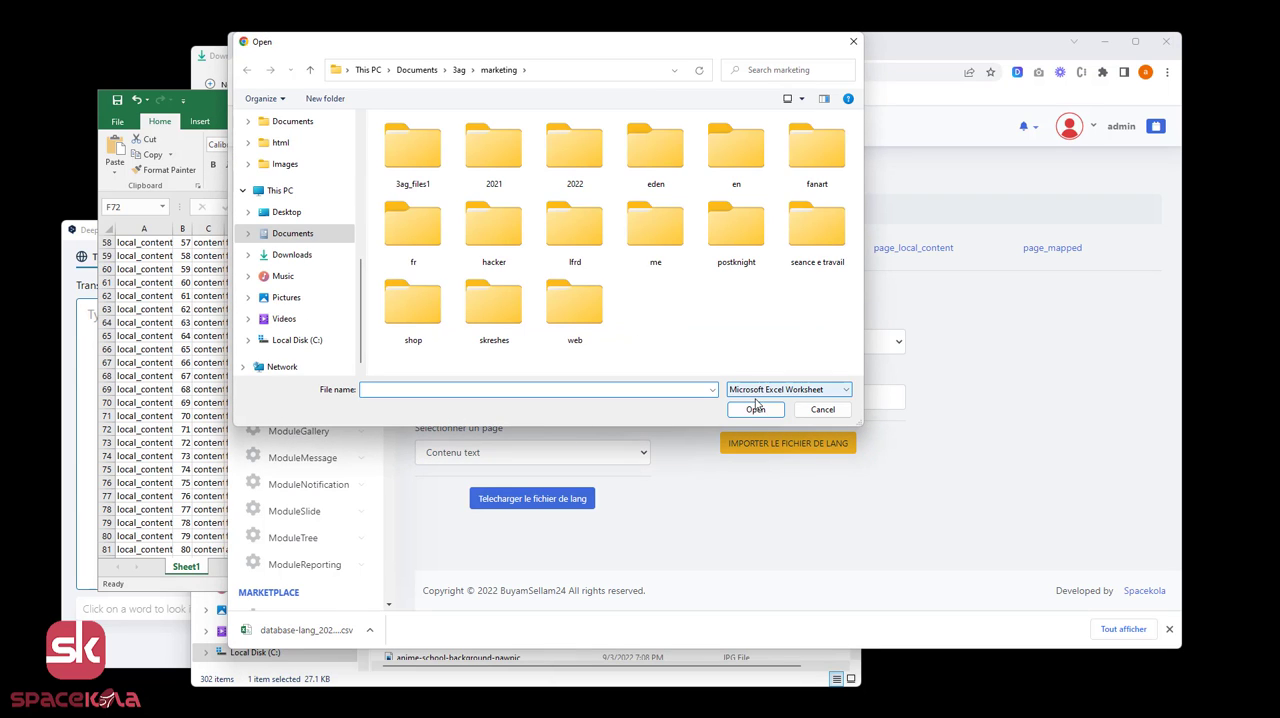
{"action": "scroll", "coordinate": [311, 282], "scroll_direction": "up", "scroll_amount": 2}
{"action": "scroll", "coordinate": [311, 282], "scroll_direction": "up", "scroll_amount": 2}
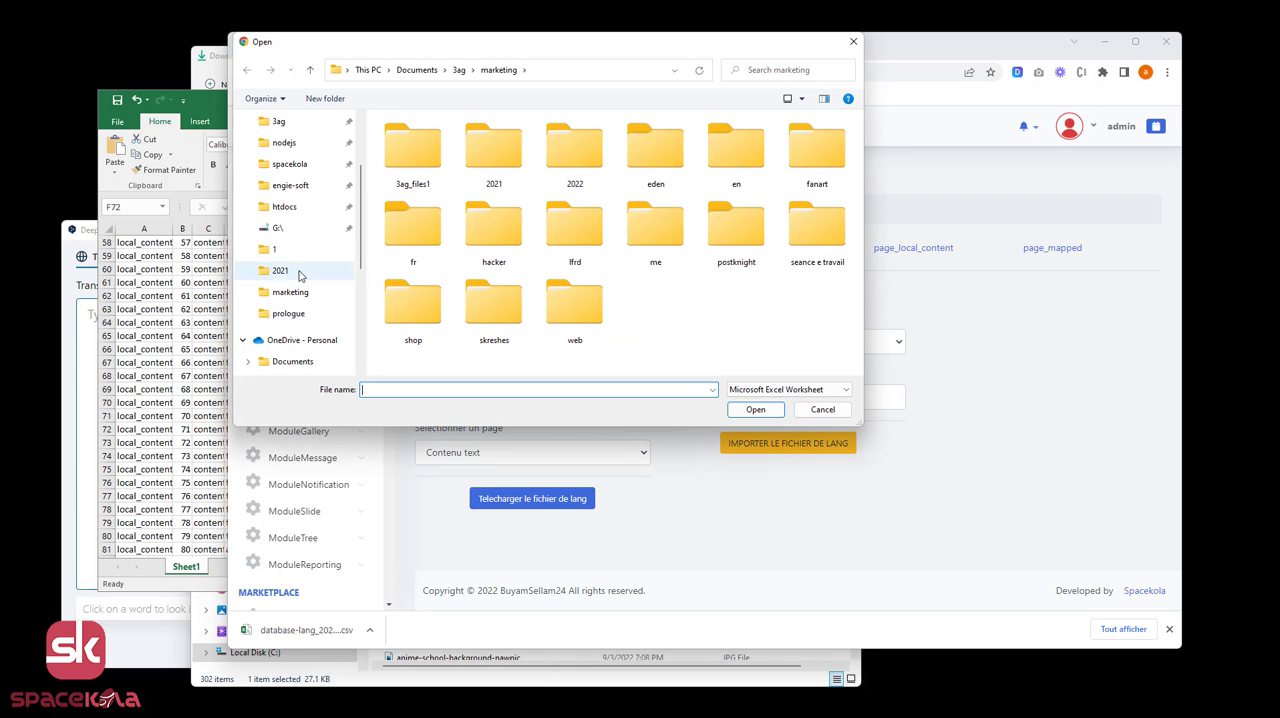
{"action": "left_click", "coordinate": [300, 271]}
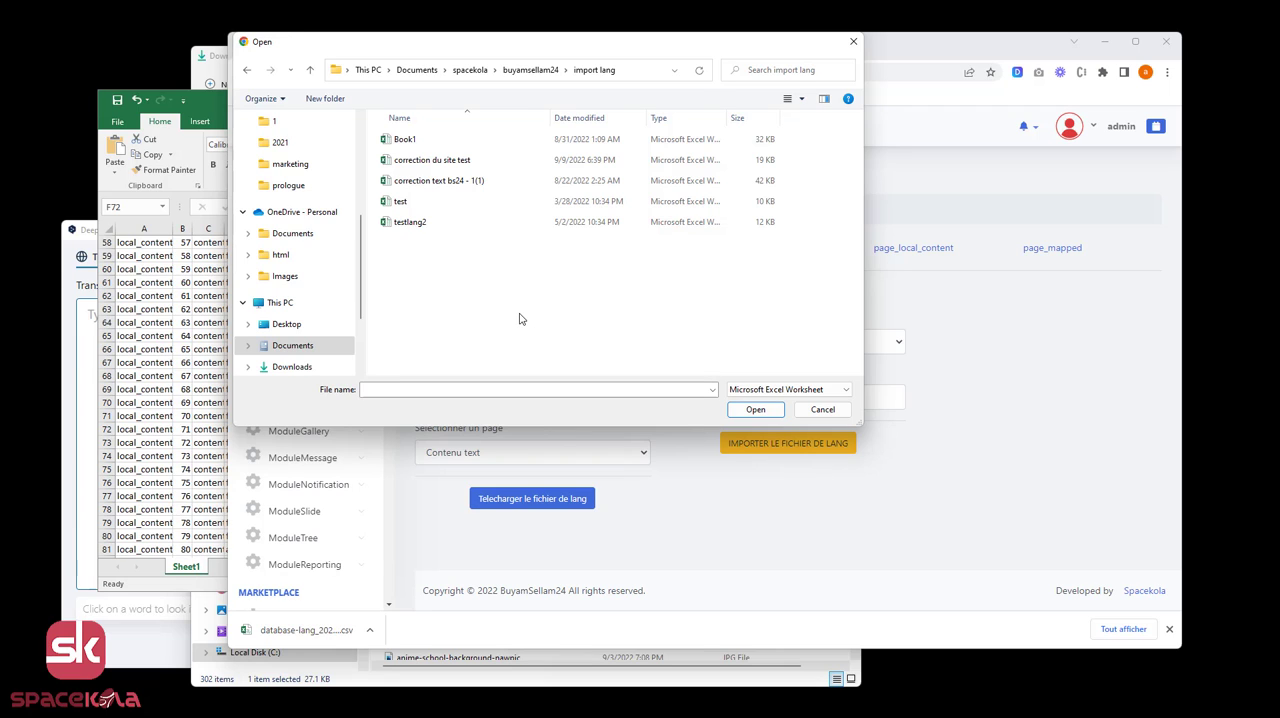
{"action": "left_click", "coordinate": [447, 164]}
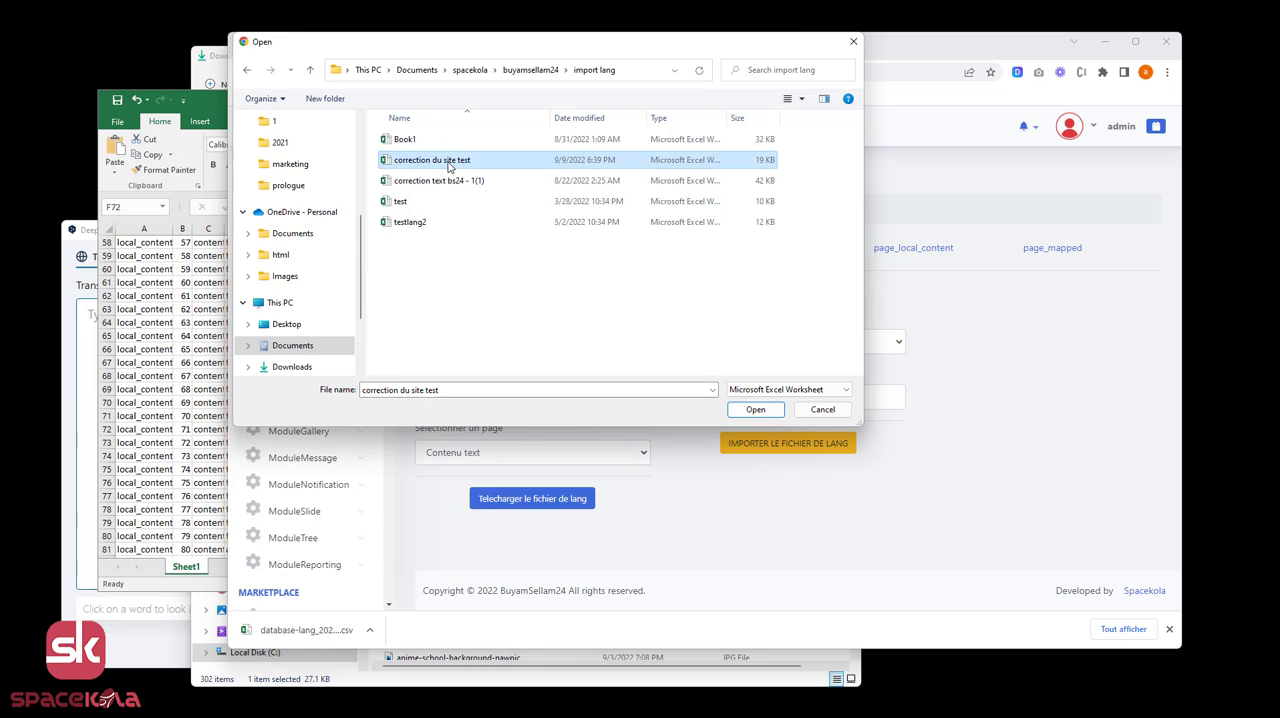
{"action": "left_click", "coordinate": [755, 409]}
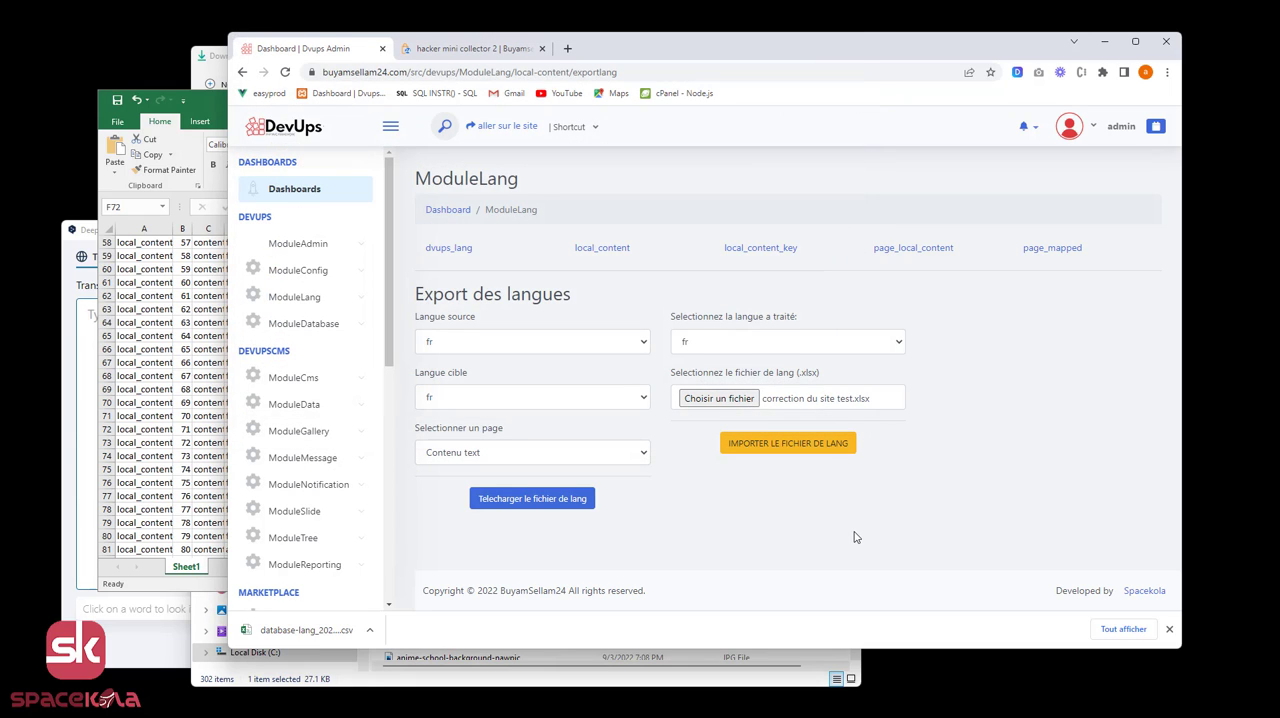
{"action": "left_click", "coordinate": [794, 447]}
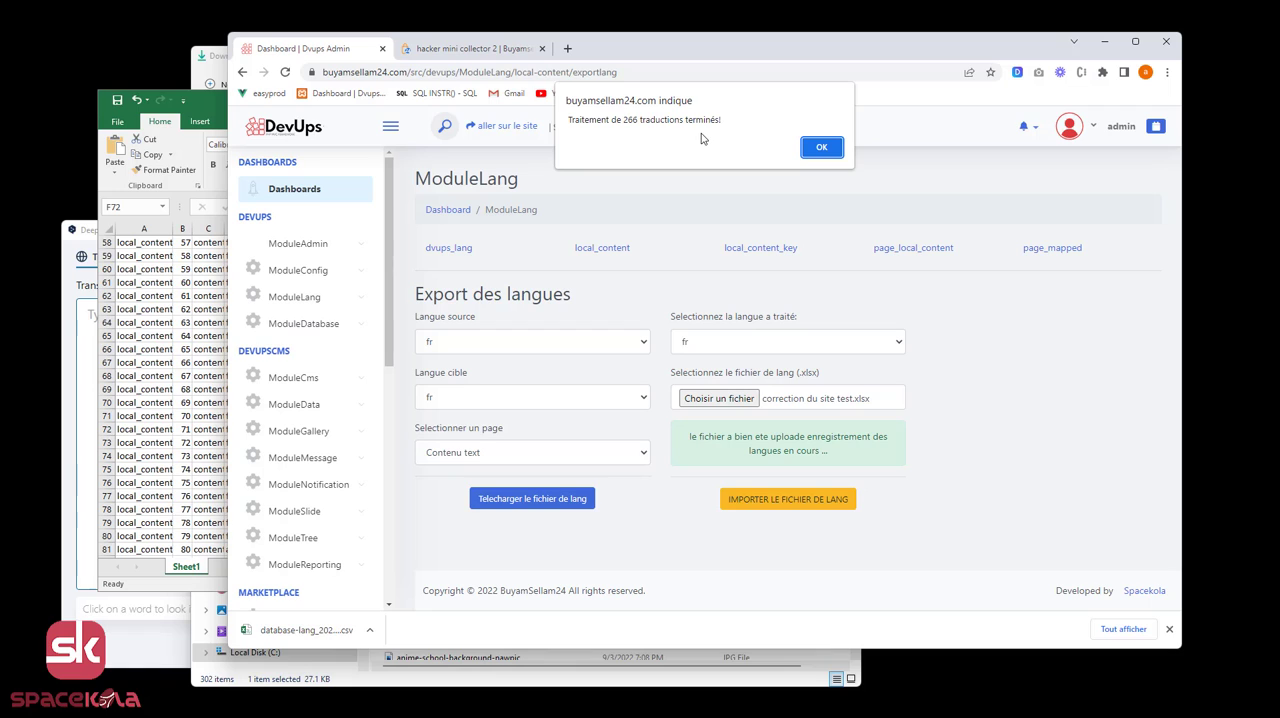
{"action": "left_click", "coordinate": [821, 148]}
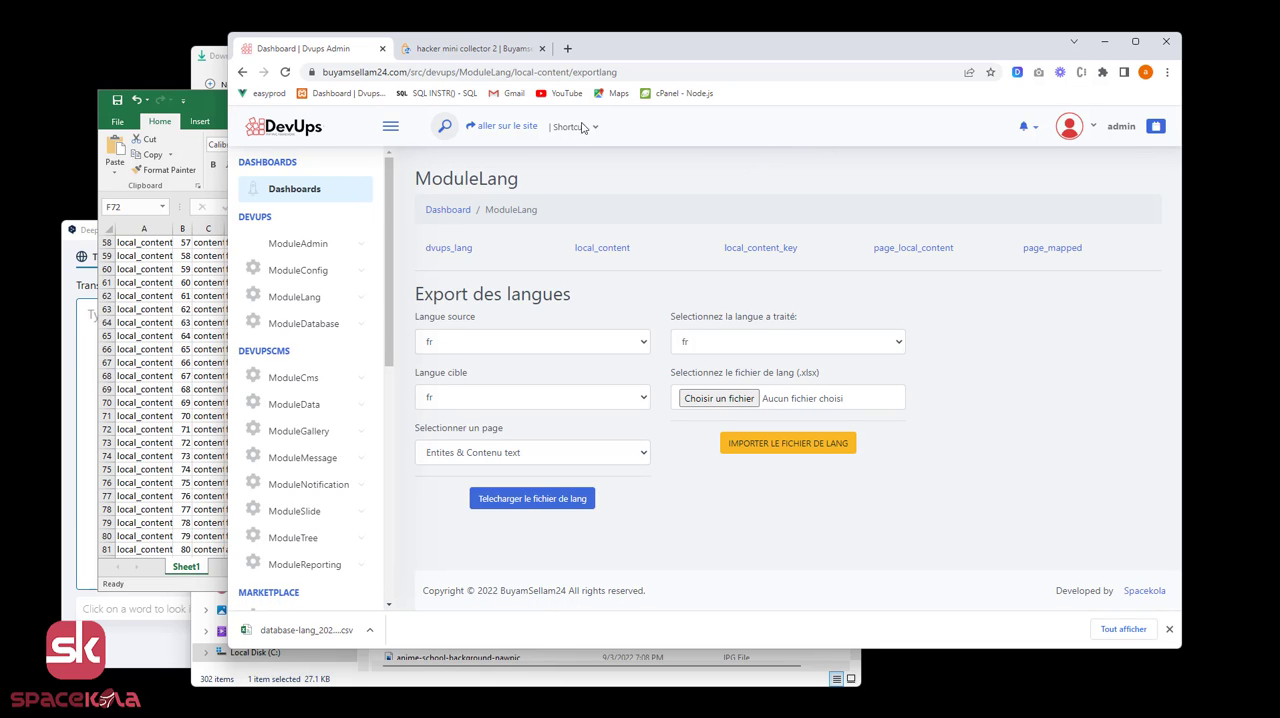
Reload the "hacker mini collector 2" product page and check its quantity and add-to-cart labels.
{"action": "left_click", "coordinate": [468, 55]}
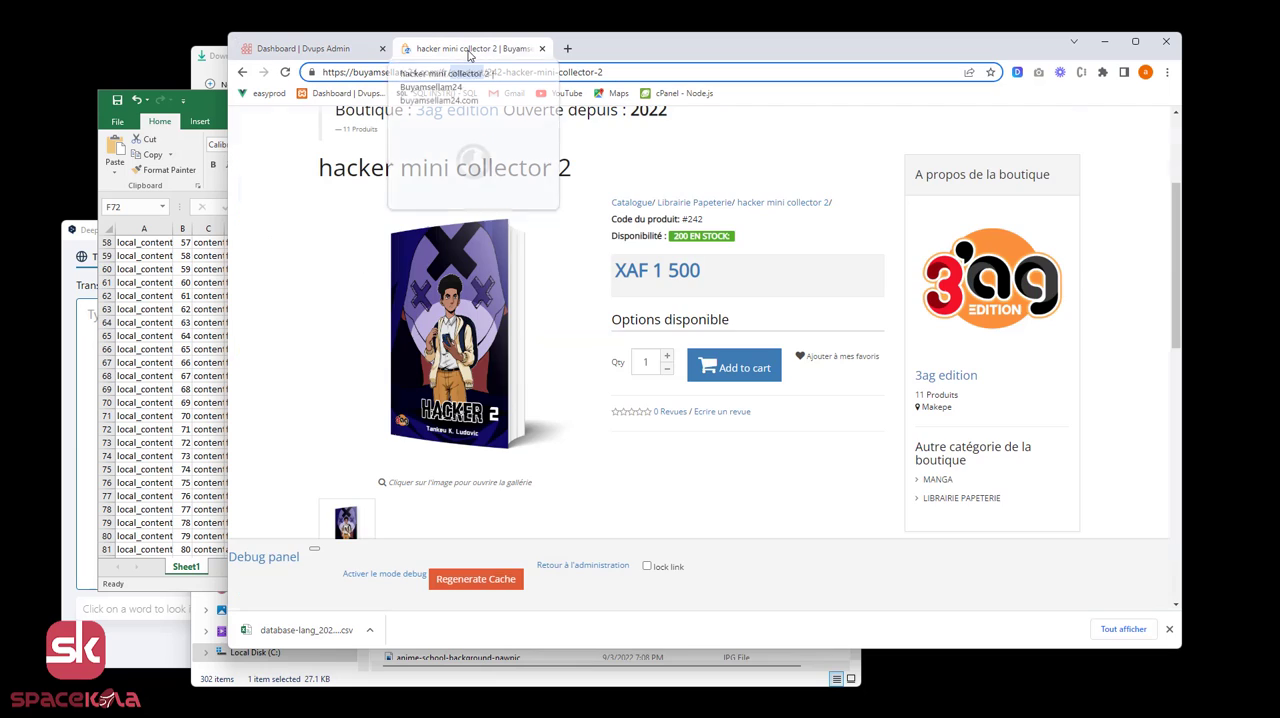
{"action": "double_click", "coordinate": [466, 72]}
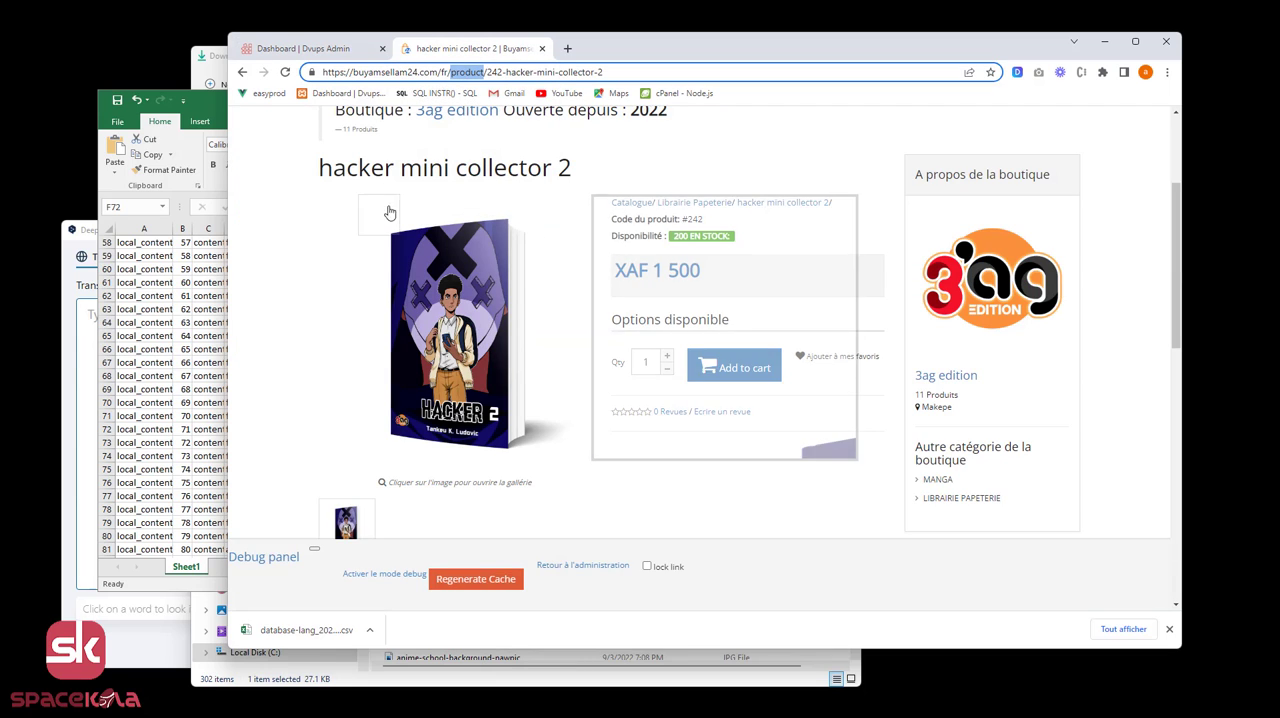
{"action": "left_click", "coordinate": [285, 72]}
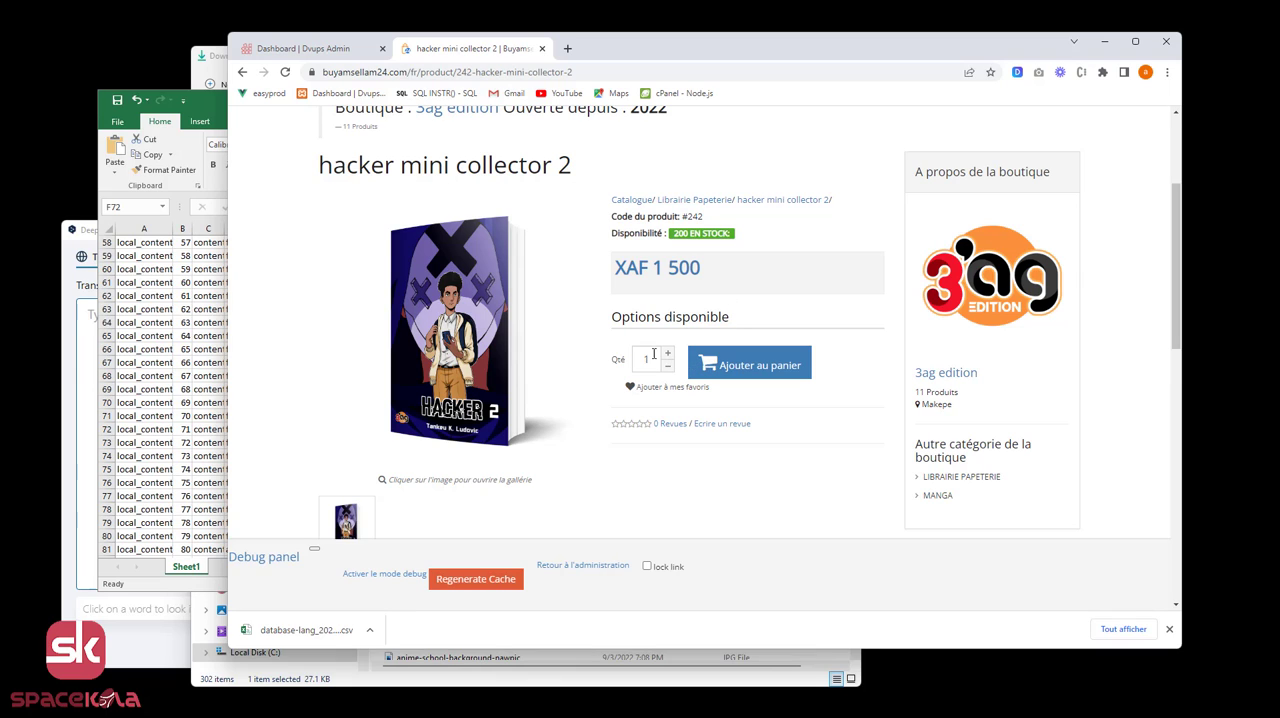
{"action": "left_click_drag", "start_coordinate": [627, 363], "coordinate": [614, 362]}
{"action": "left_click", "coordinate": [615, 364]}
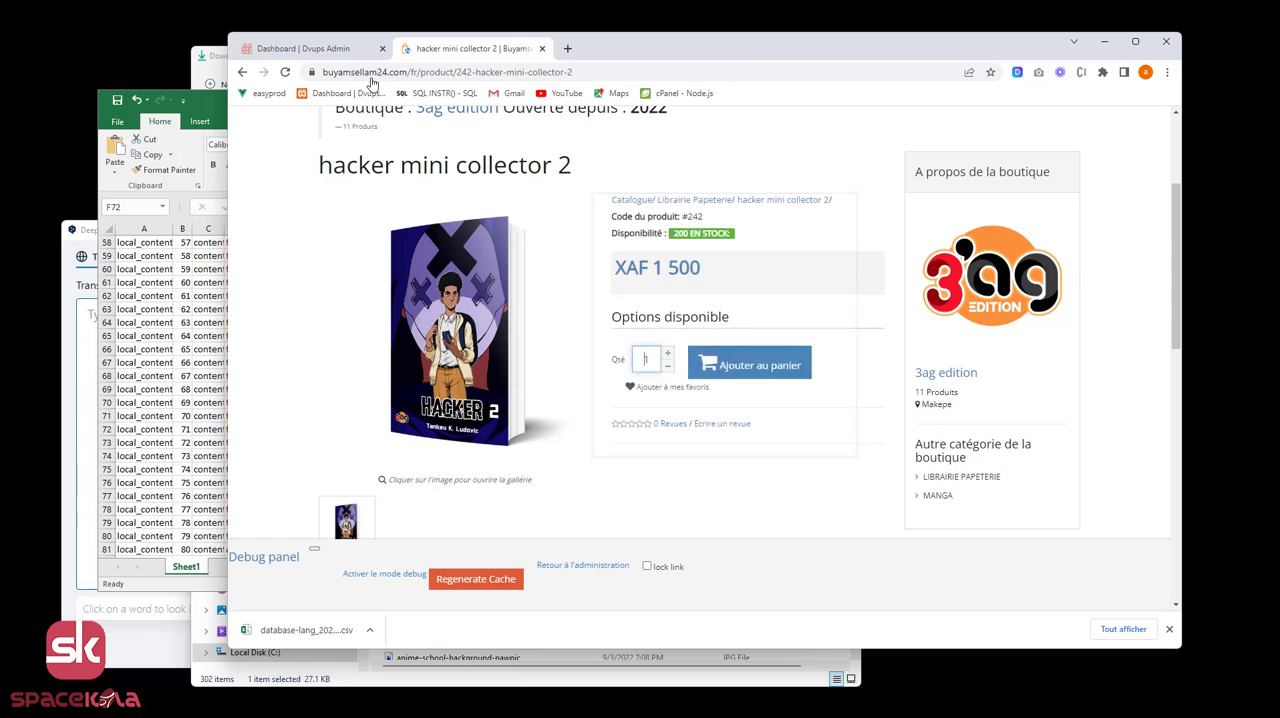
On the ModuleLang export page, set the target language to en with source fr and download the language file.
{"action": "left_click", "coordinate": [310, 47]}
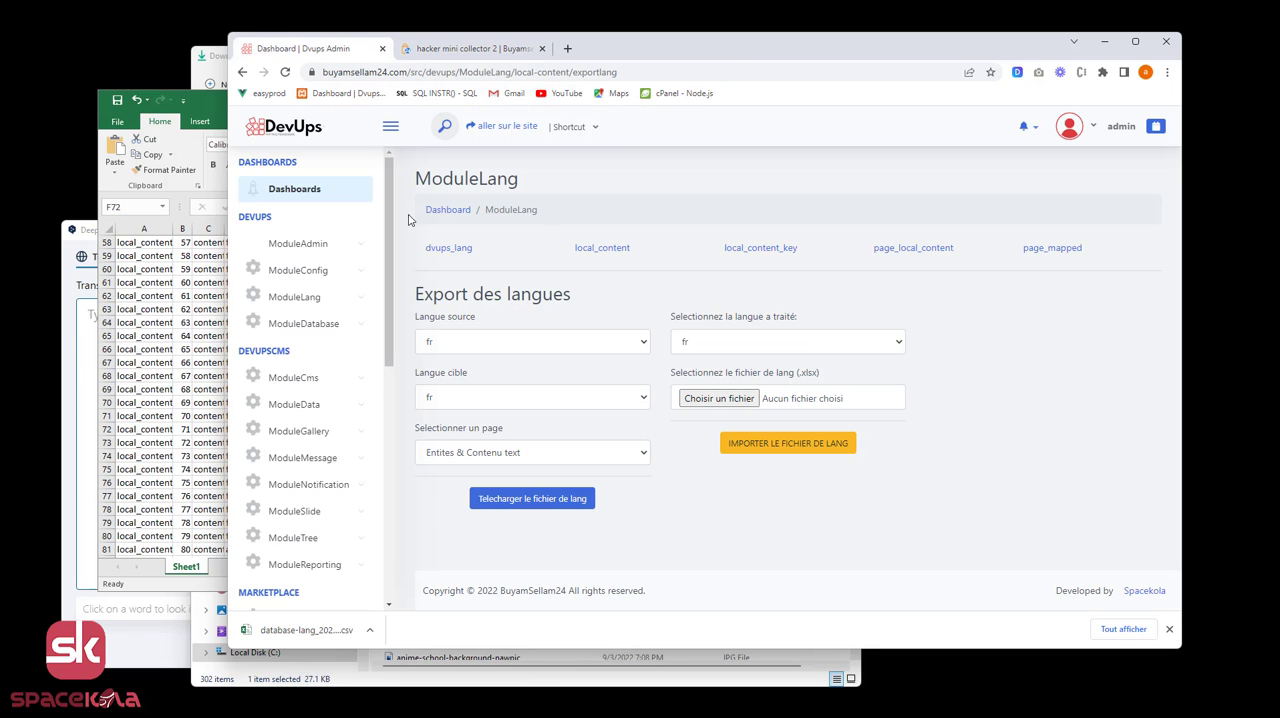
{"action": "left_click", "coordinate": [621, 400]}
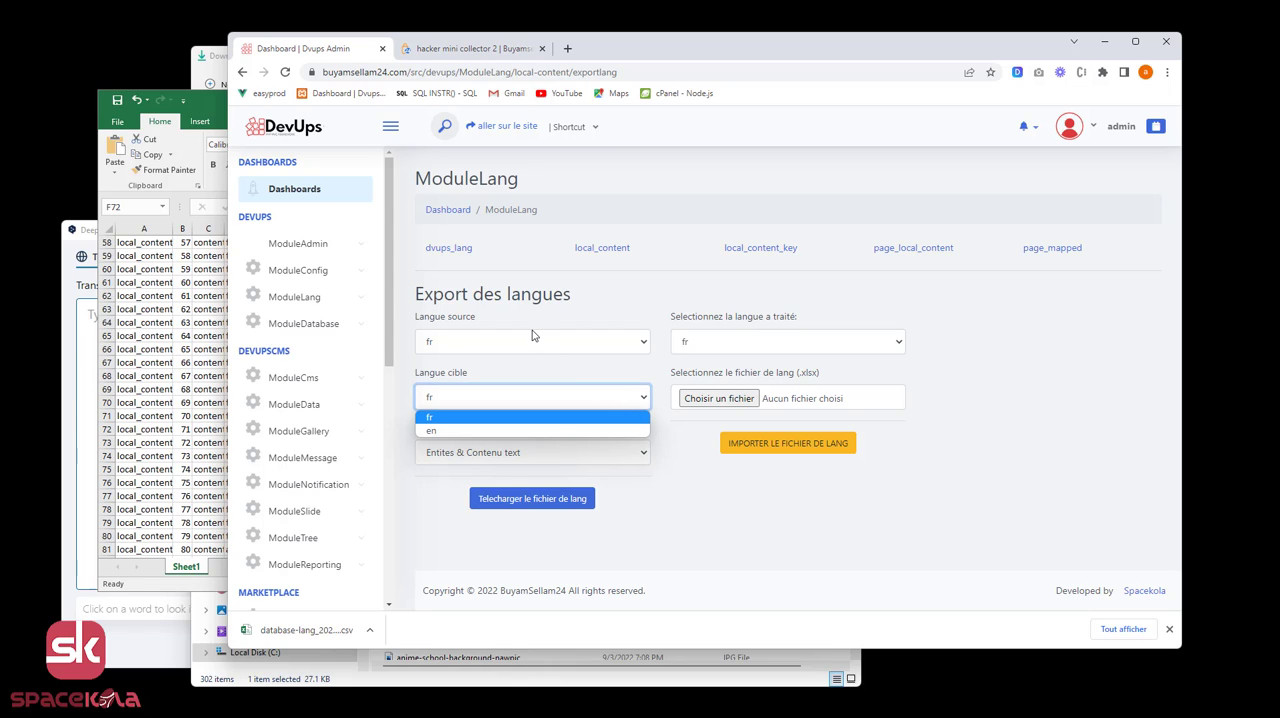
{"action": "left_click", "coordinate": [530, 430]}
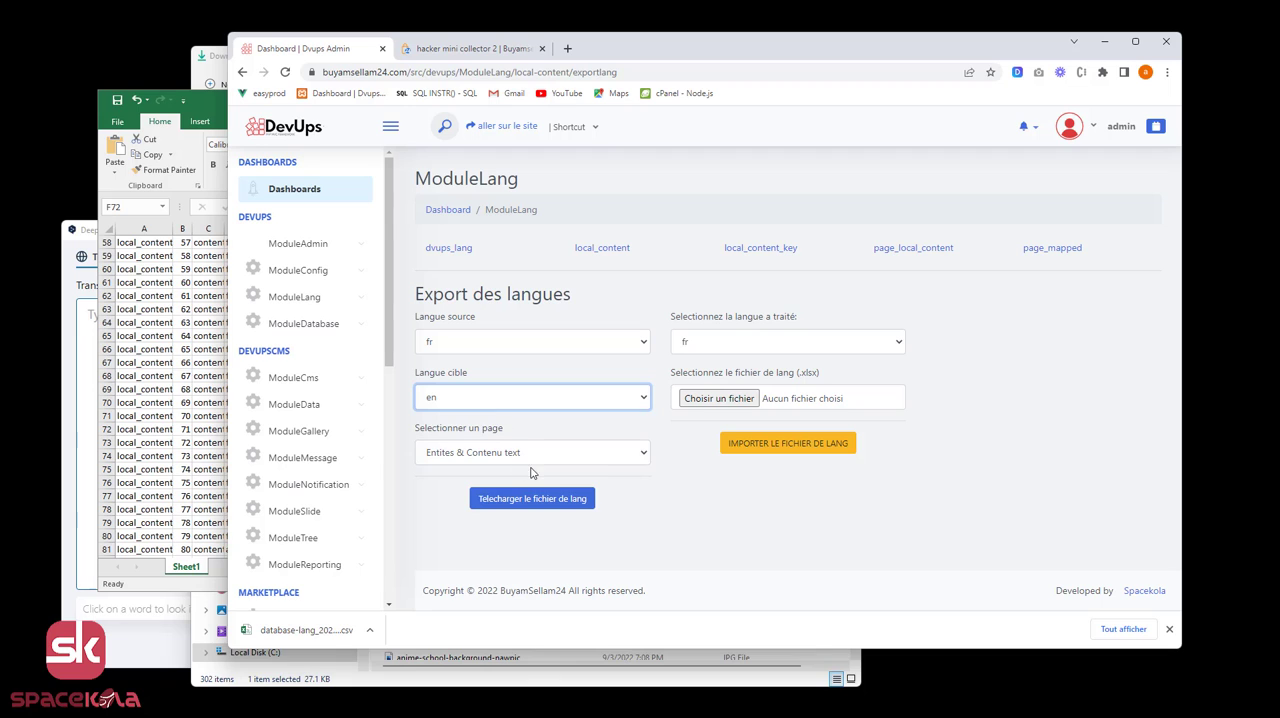
{"action": "left_click", "coordinate": [553, 507]}
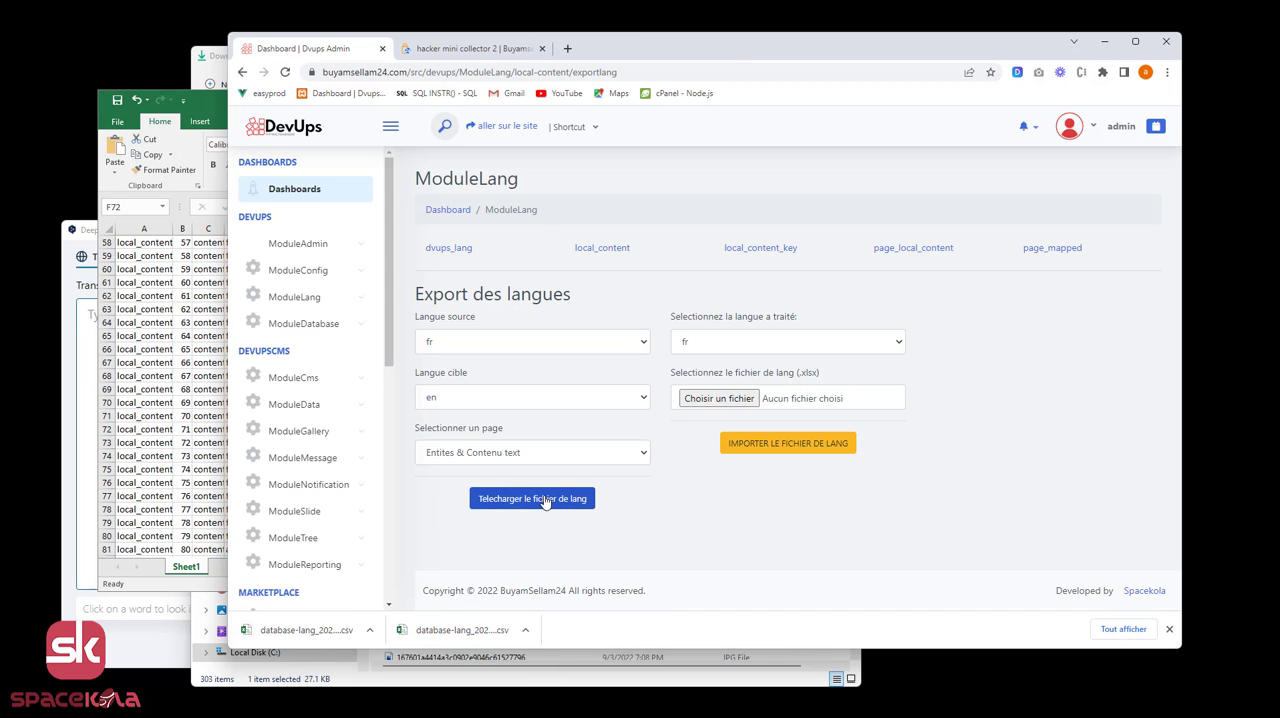
Open the downloaded database-lang_2022-09-09_17-42 file from the Downloads folder in Notepad and copy its entire content.
{"action": "left_click", "coordinate": [370, 631]}
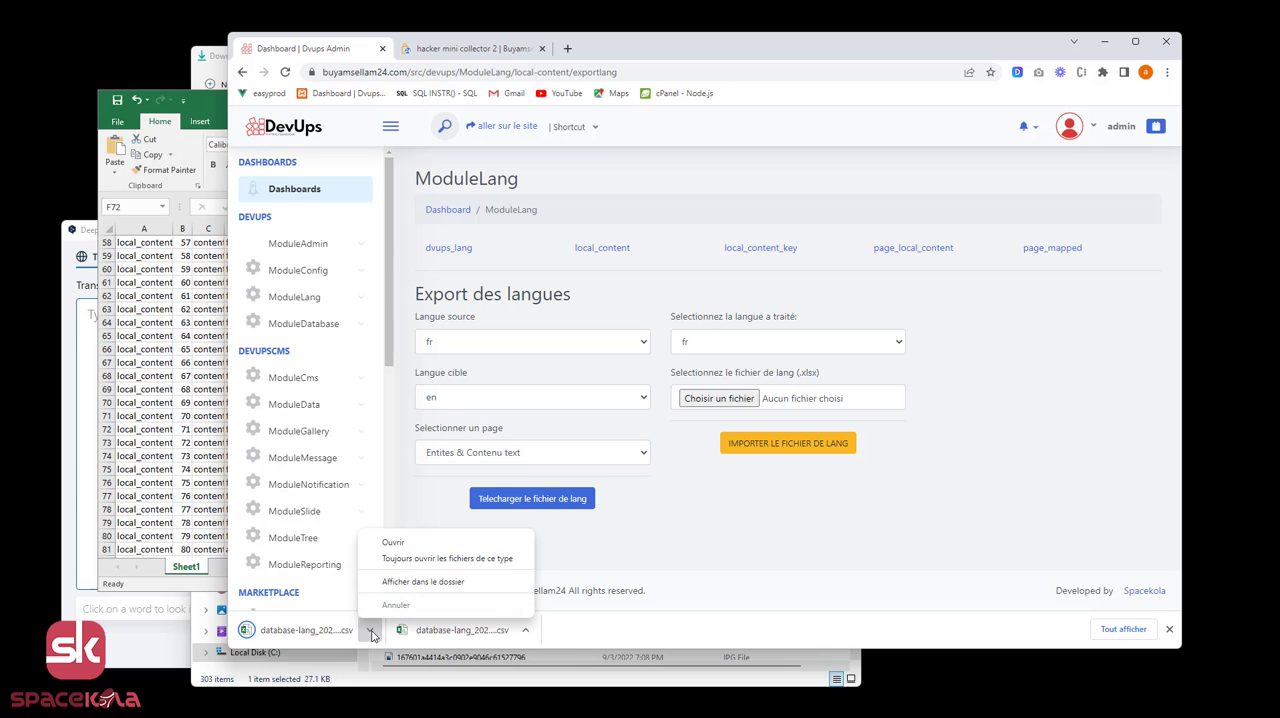
{"action": "left_click", "coordinate": [414, 587]}
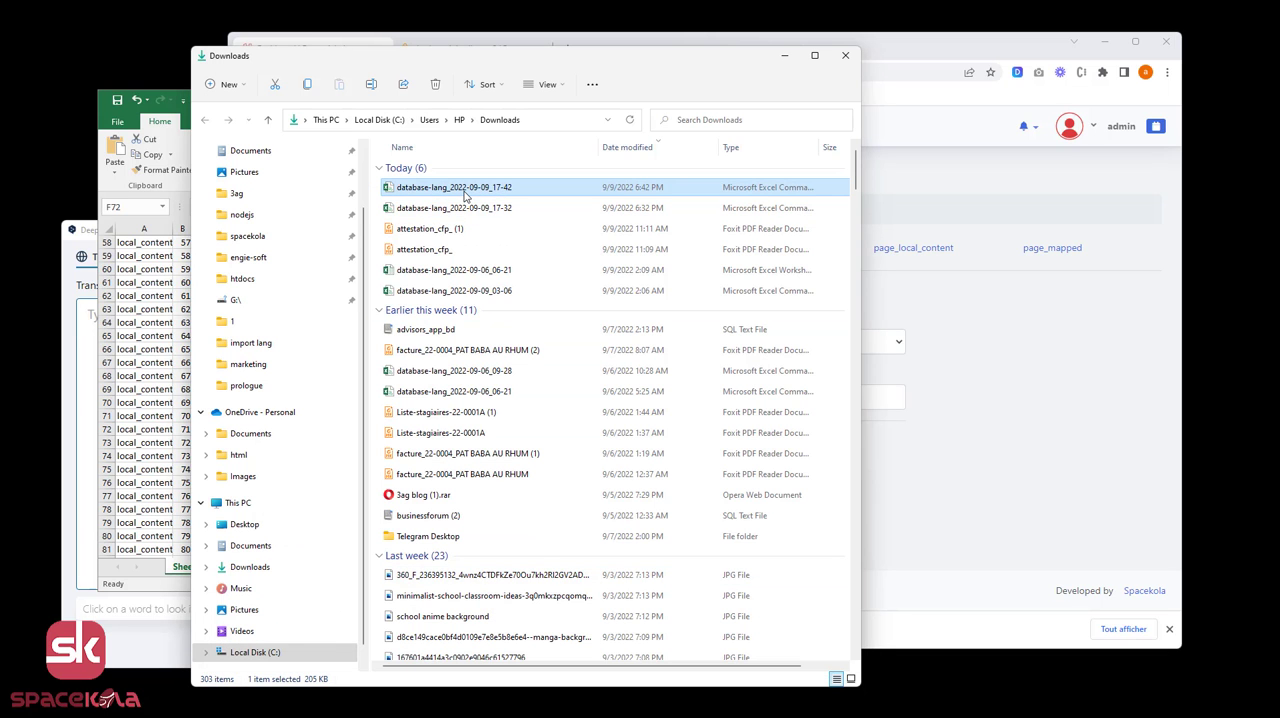
{"action": "right_click", "coordinate": [464, 194]}
{"action": "left_click", "coordinate": [525, 422]}
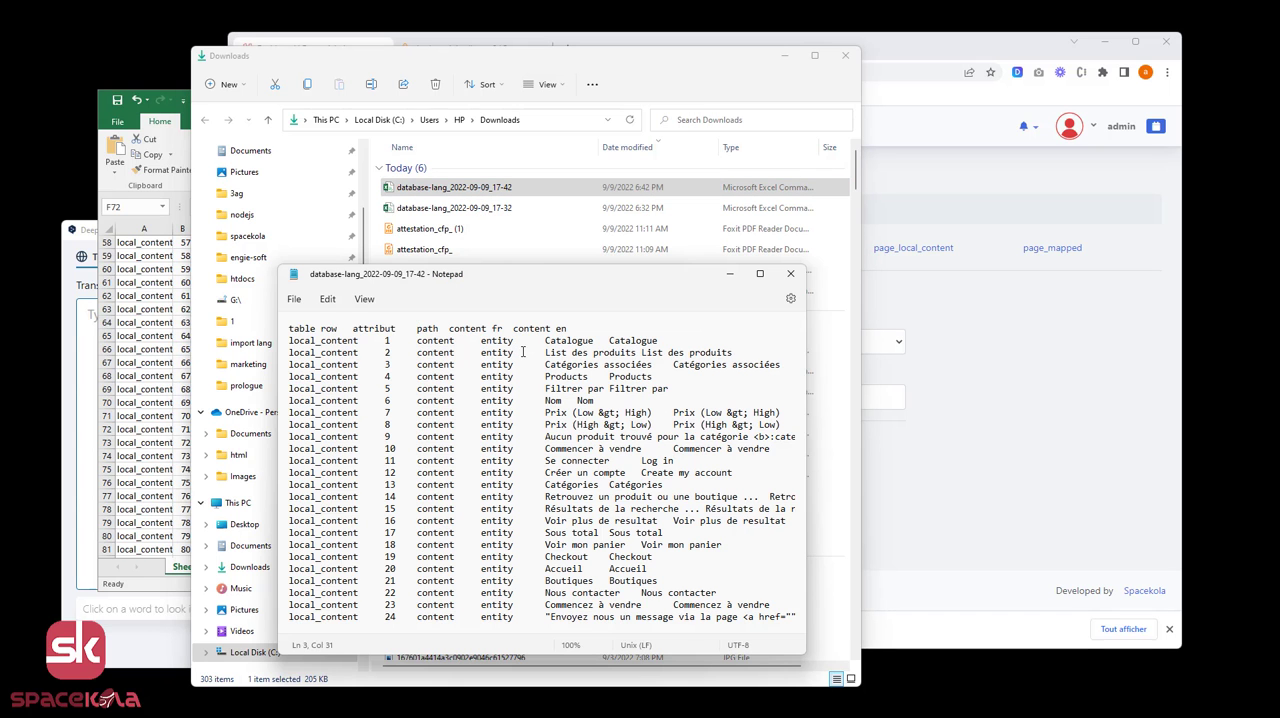
{"action": "key", "text": "ctrl+a"}
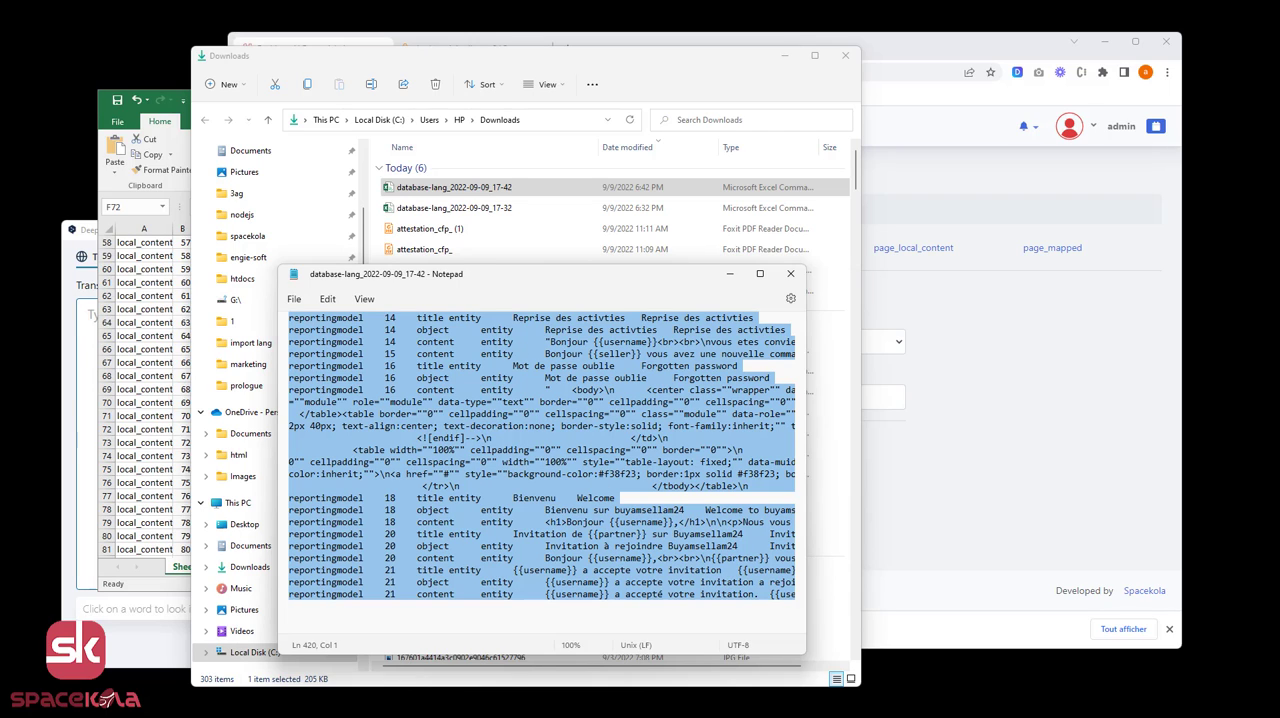
Switch to Excel, paste the copied language data into a new blank workbook and widen the content fr and content en columns.
{"action": "left_click", "coordinate": [843, 716]}
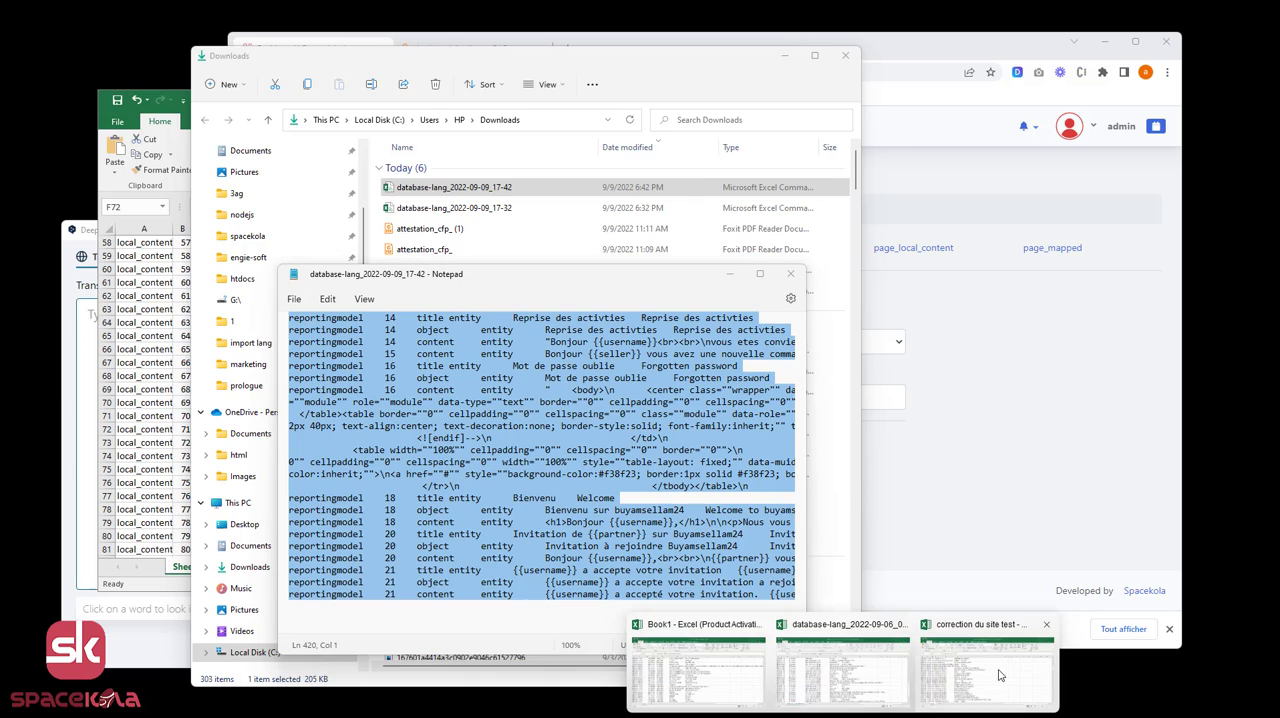
{"action": "left_click", "coordinate": [1000, 675]}
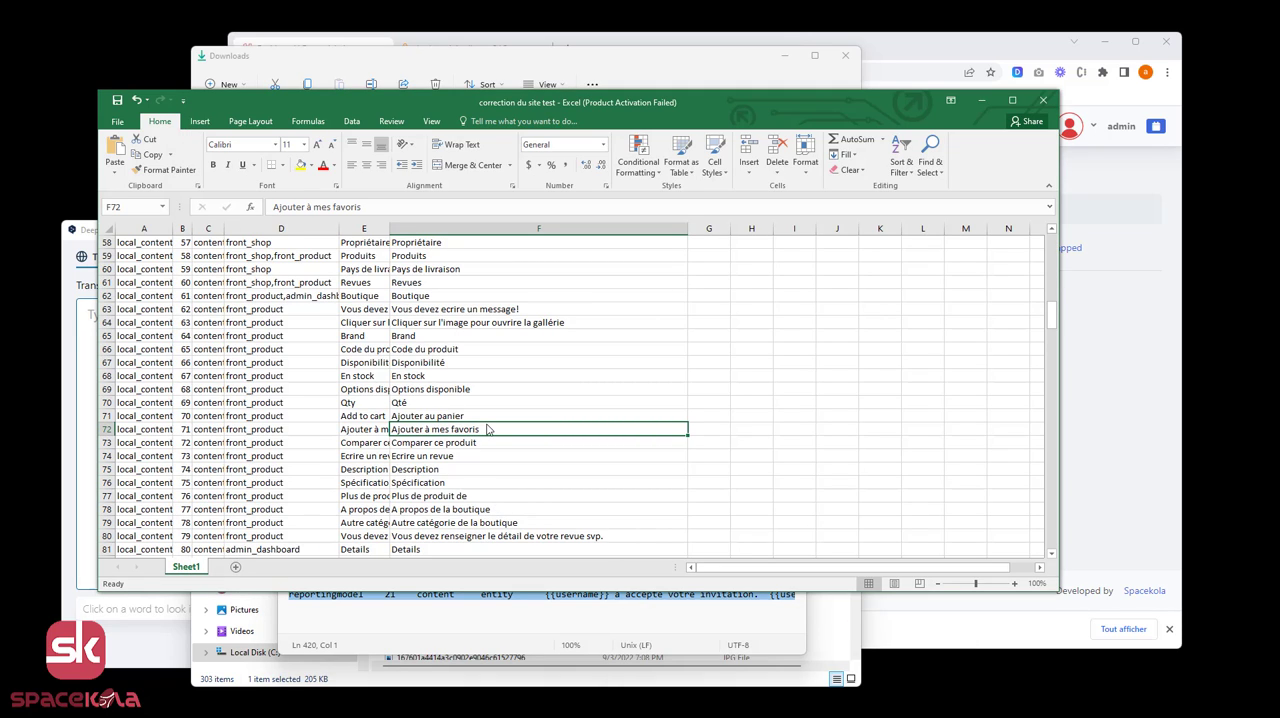
{"action": "key", "text": "ctrl+n"}
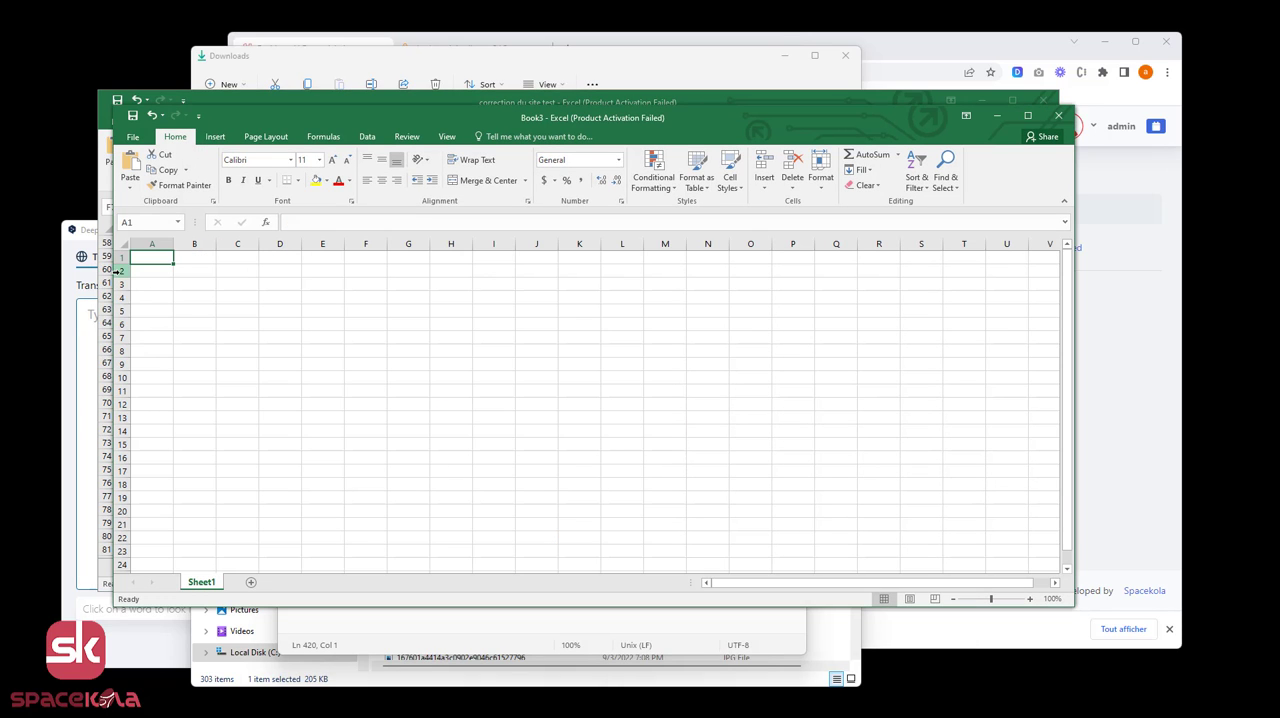
{"action": "key", "text": "ctrl+v"}
{"action": "left_click", "coordinate": [408, 288]}
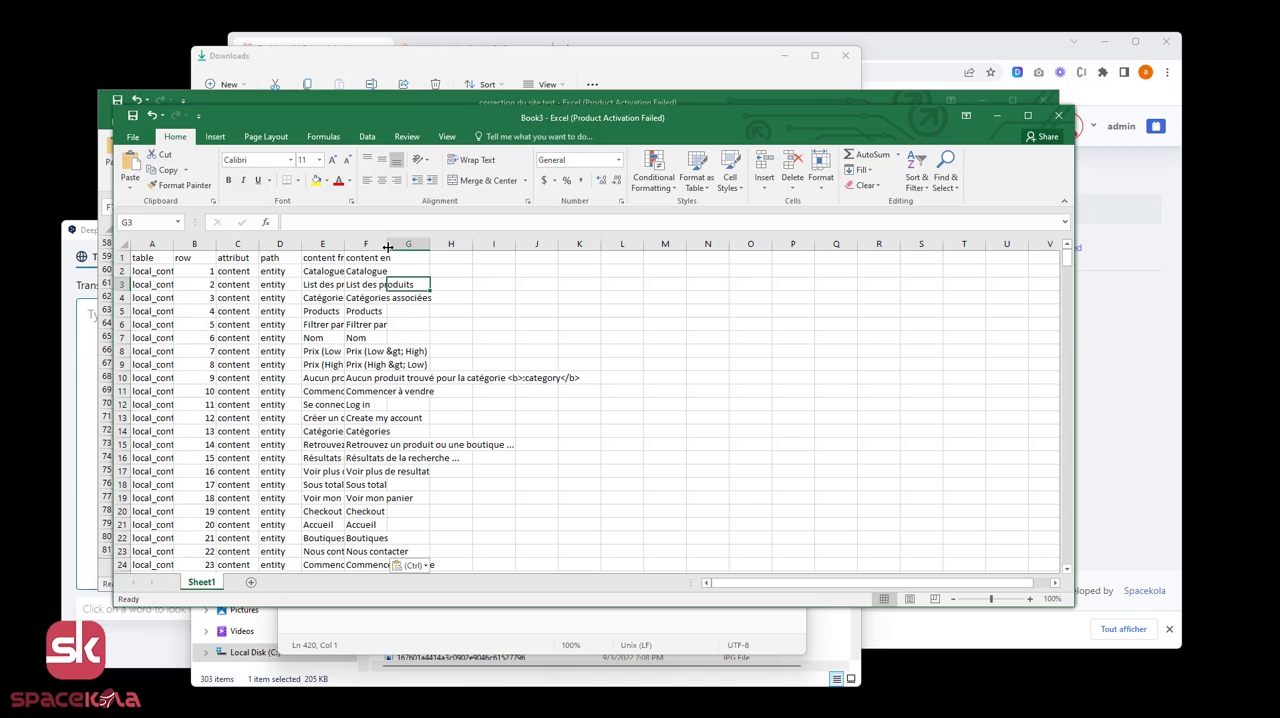
{"action": "left_click_drag", "start_coordinate": [384, 244], "coordinate": [447, 245]}
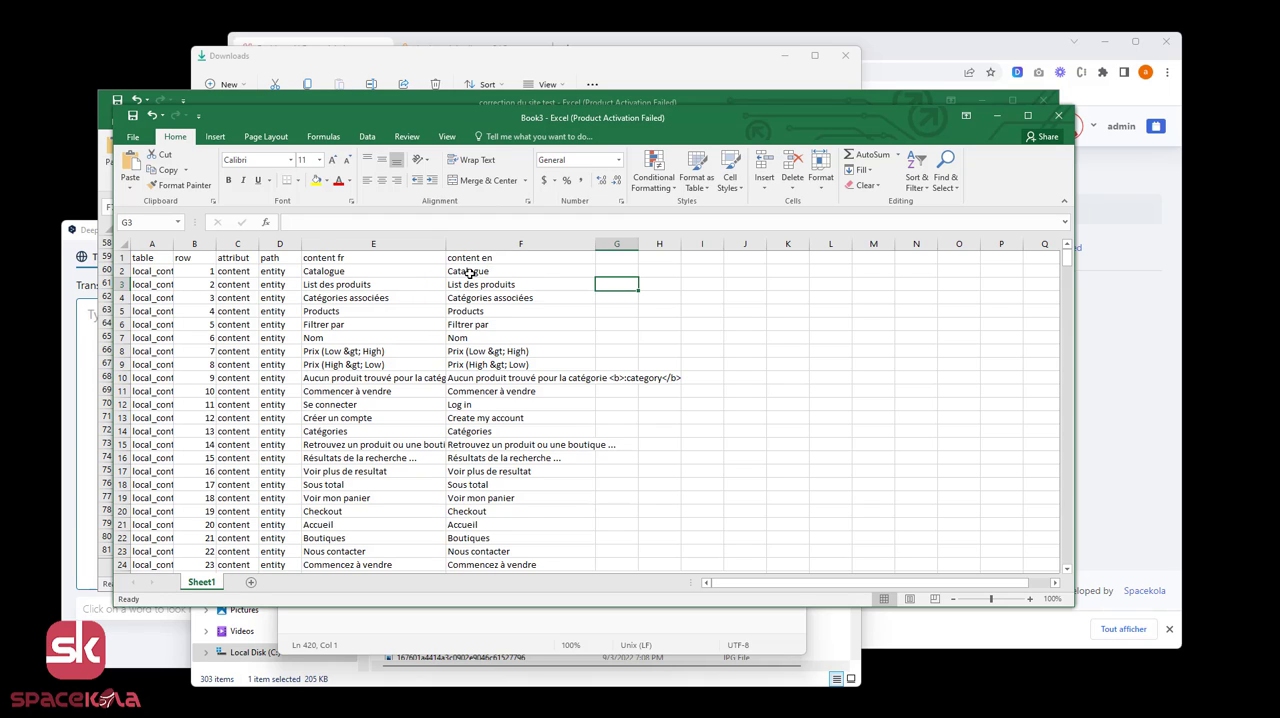
Place the new workbook beside "correction du site test" and compare their content columns, including the headers and the "Se connecter" row.
{"action": "left_click", "coordinate": [469, 273]}
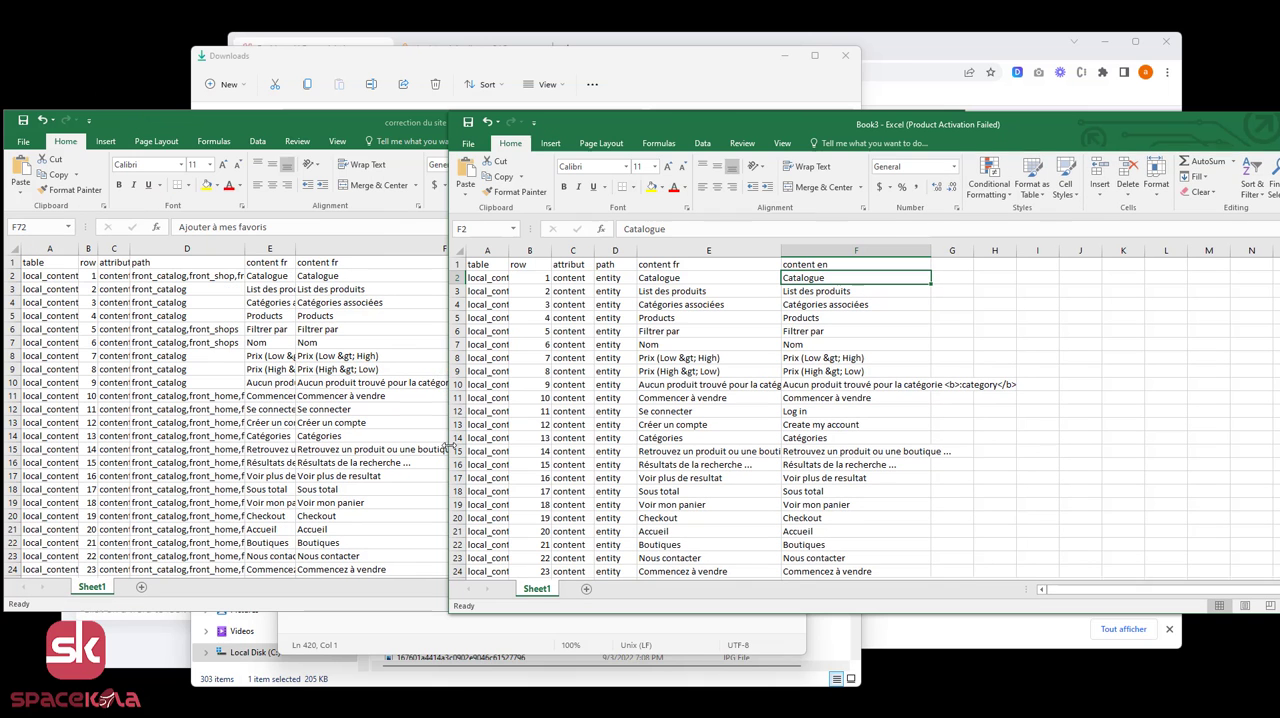
{"action": "left_click", "coordinate": [380, 122]}
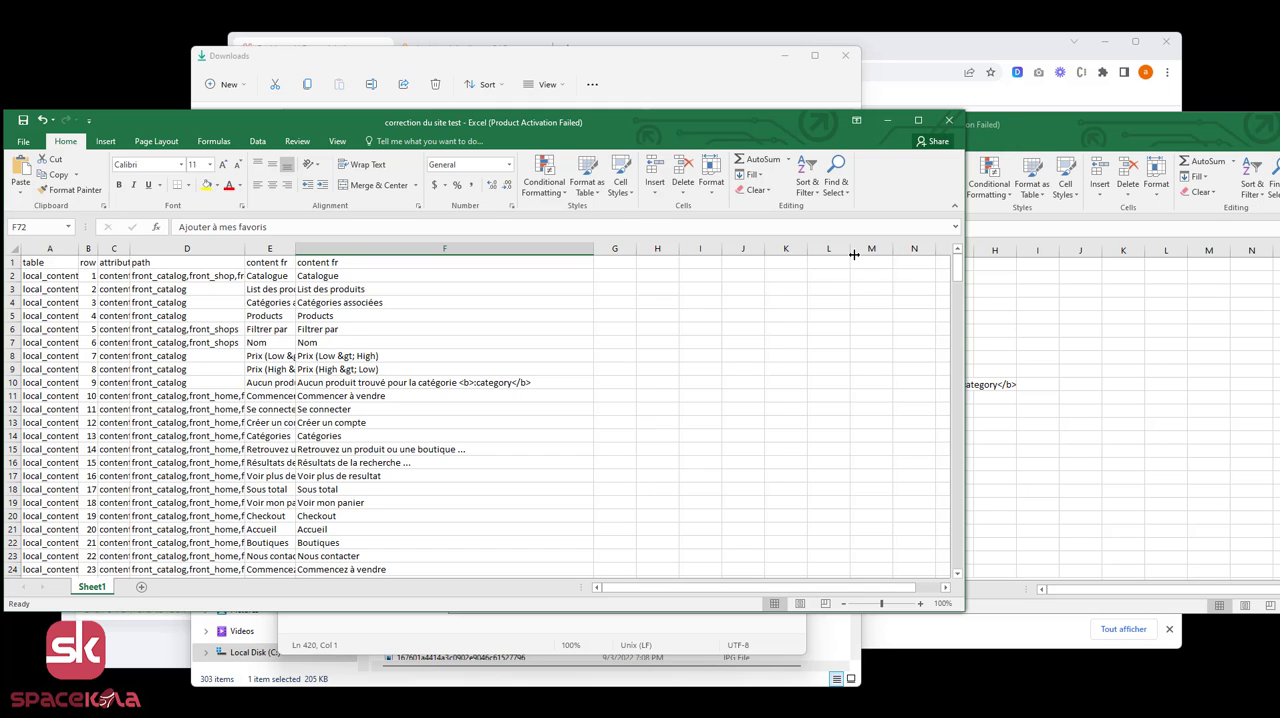
{"action": "left_click", "coordinate": [1074, 123]}
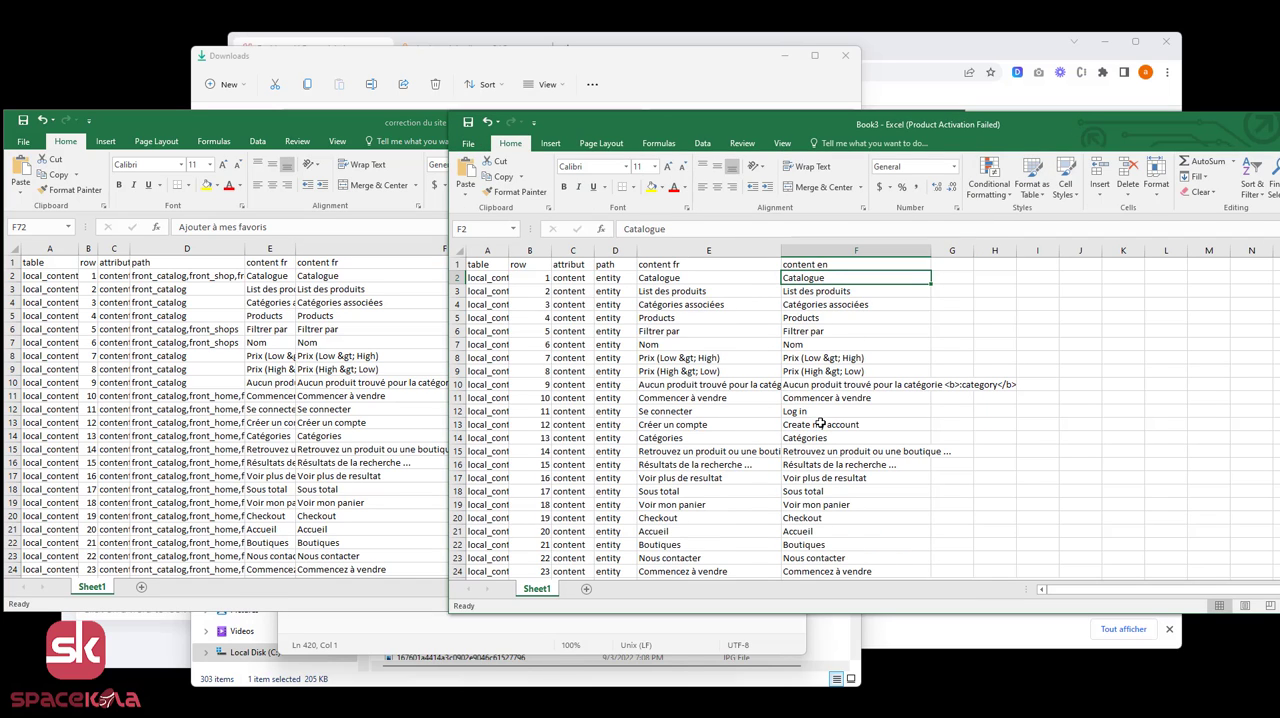
{"action": "left_click", "coordinate": [257, 412]}
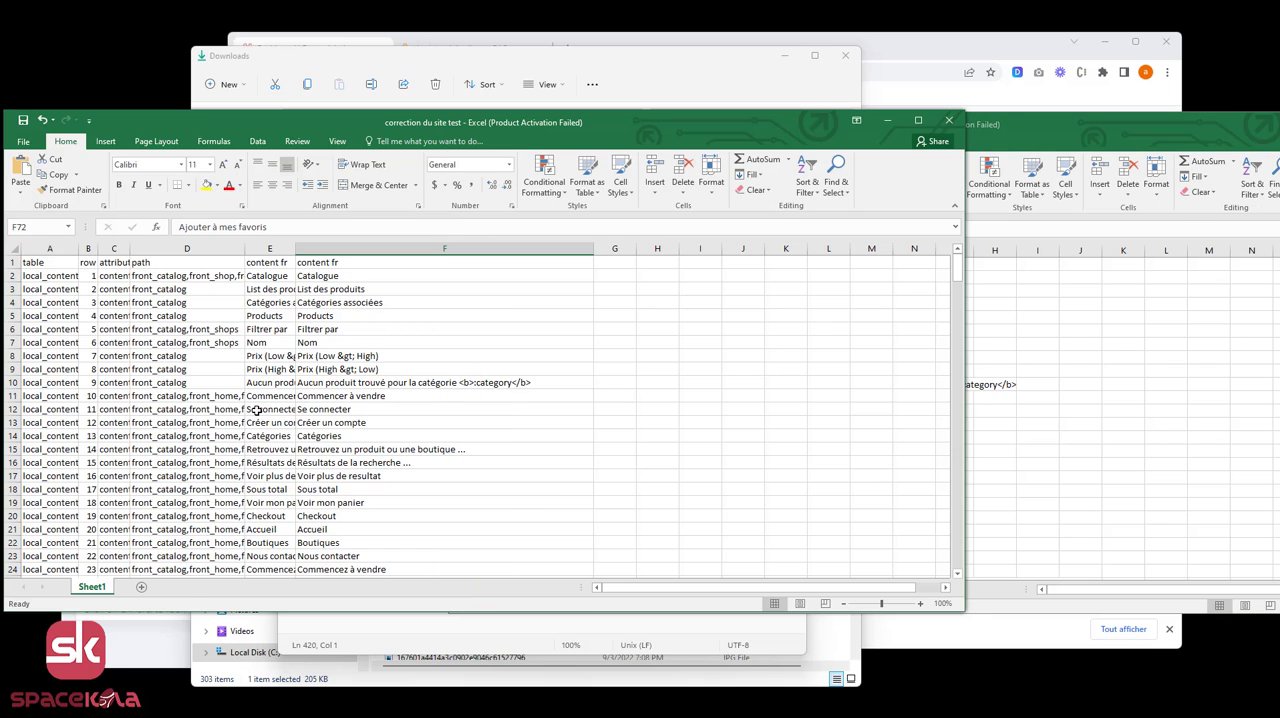
{"action": "left_click", "coordinate": [257, 411]}
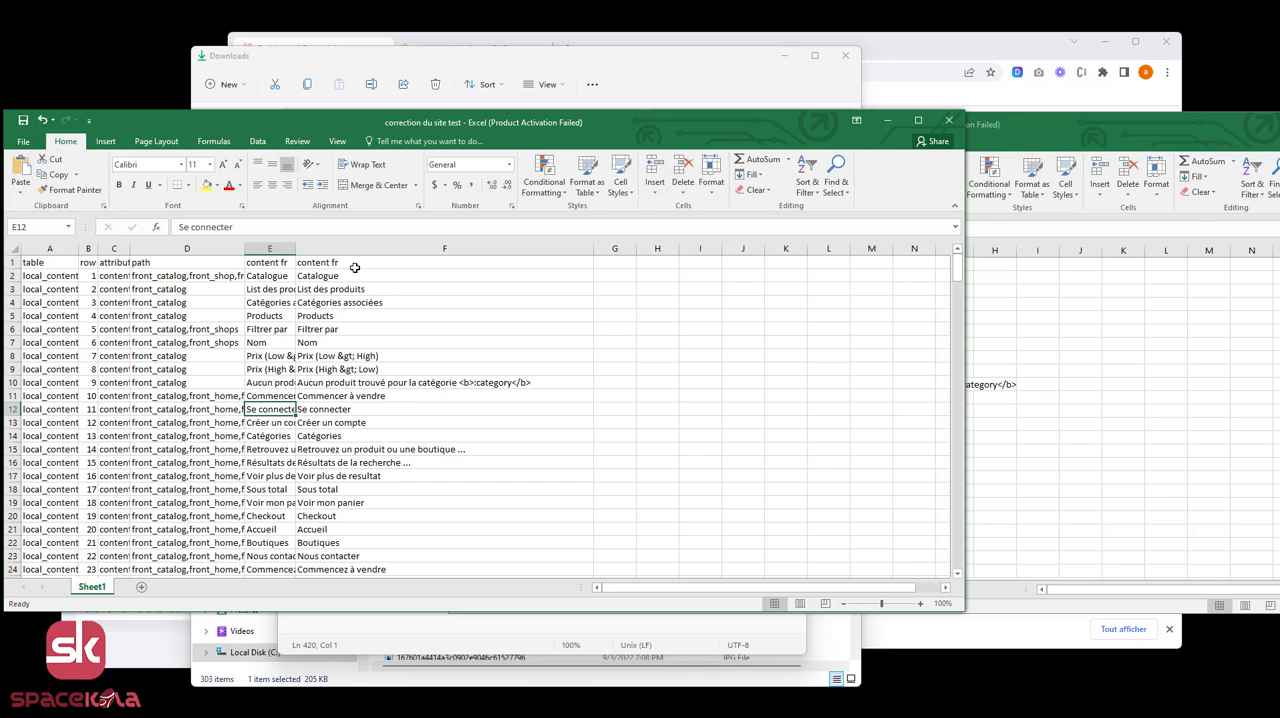
{"action": "key", "text": "alt+Tab"}
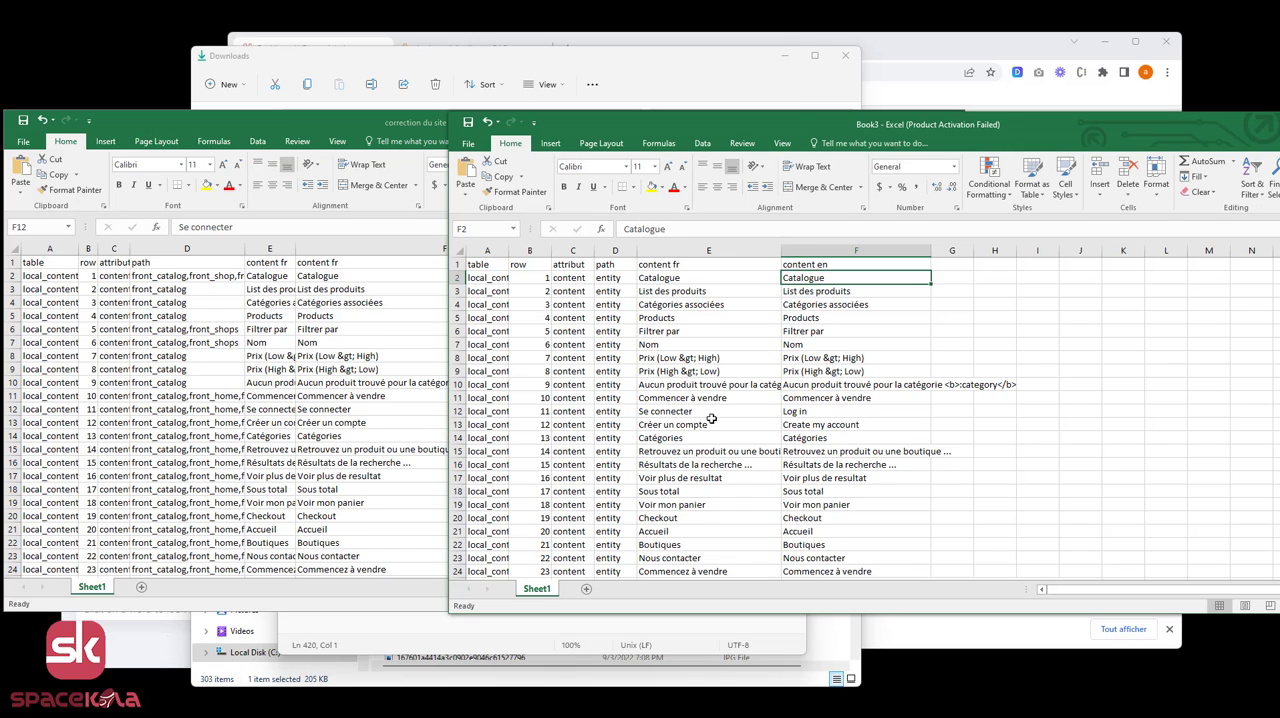
{"action": "left_click", "coordinate": [668, 414]}
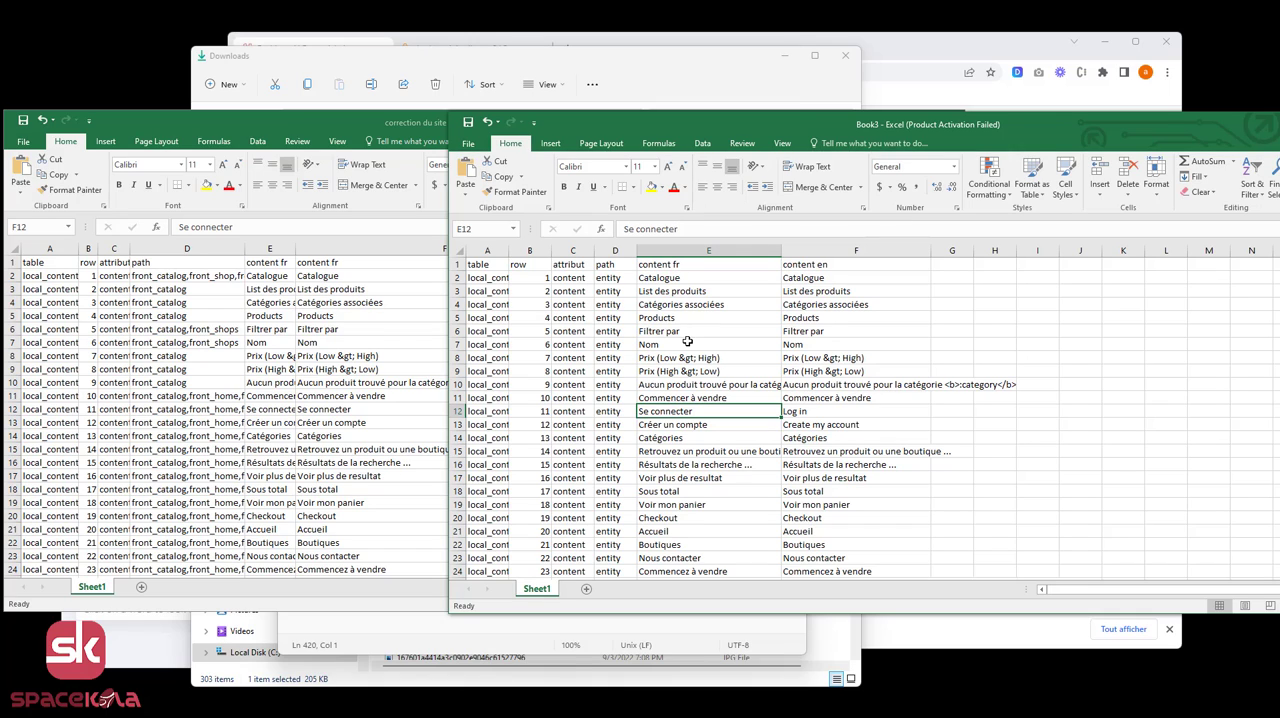
{"action": "left_click", "coordinate": [846, 266]}
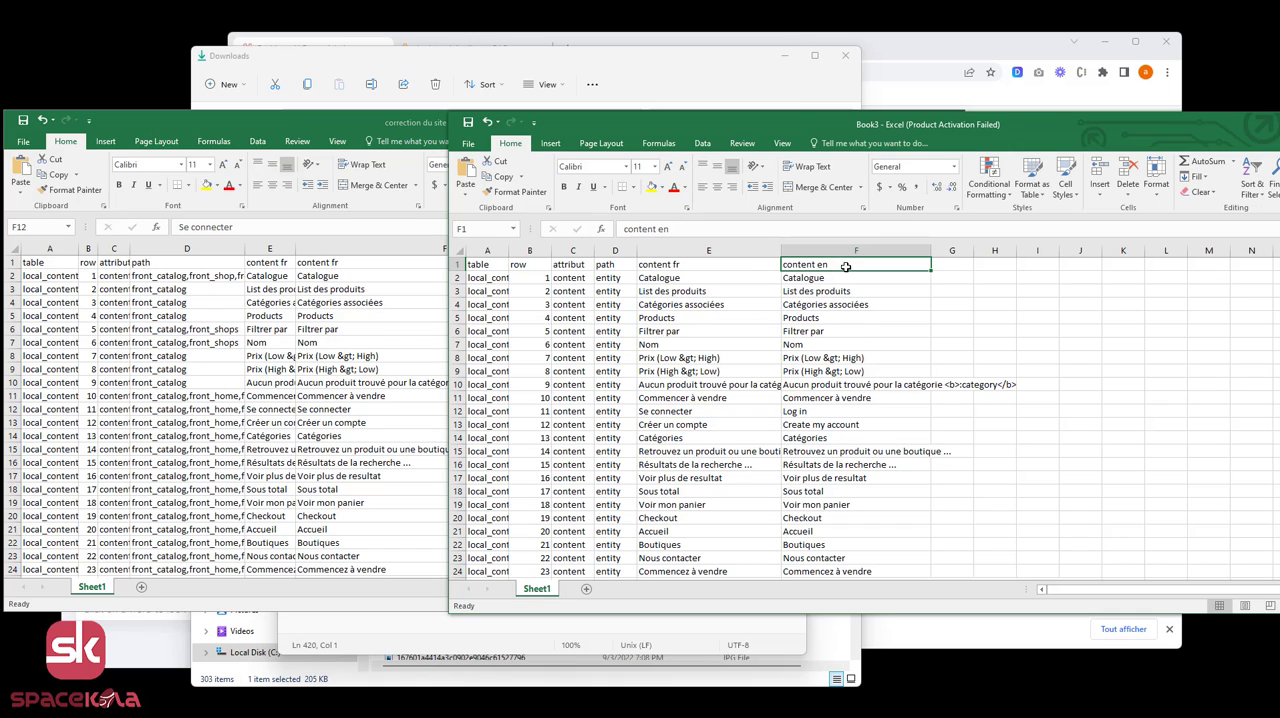